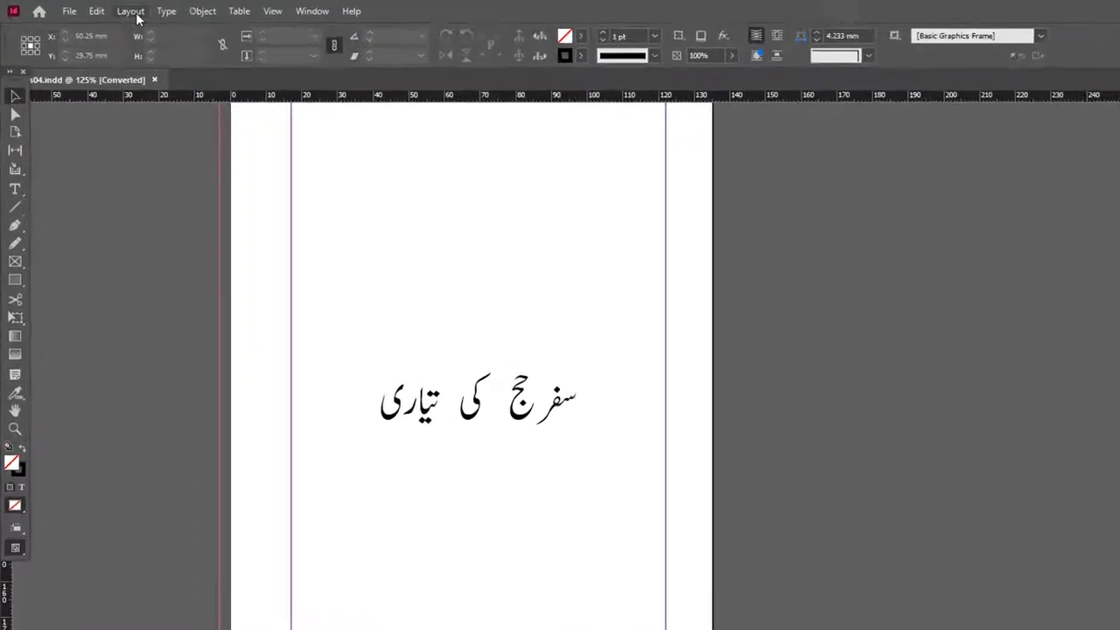
pyautogui.click(101, 8)
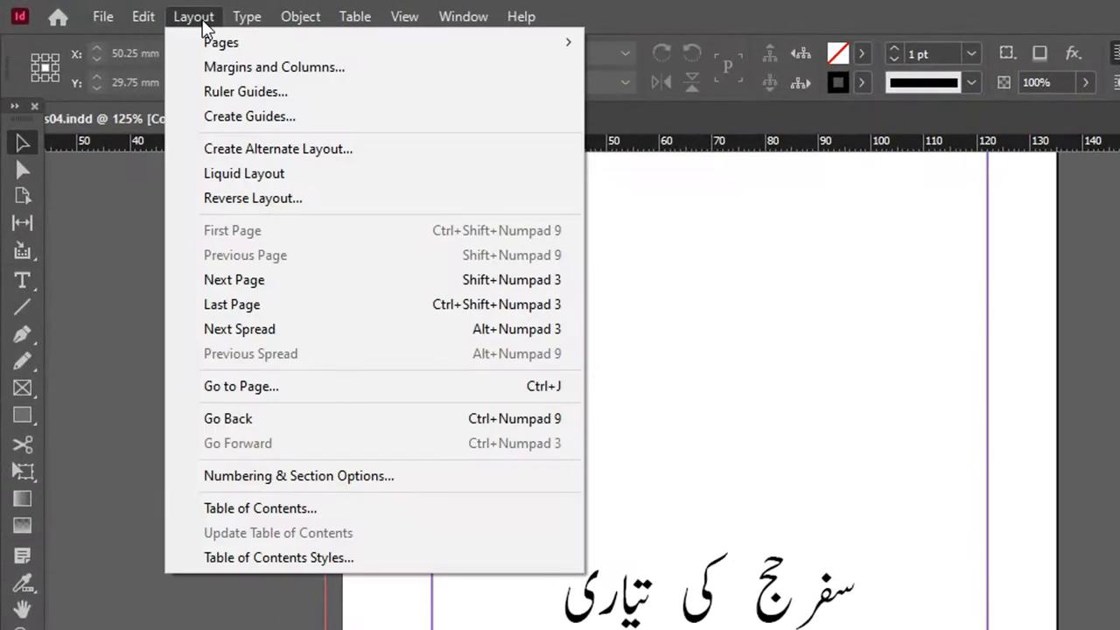
pyautogui.moveTo(210, 44)
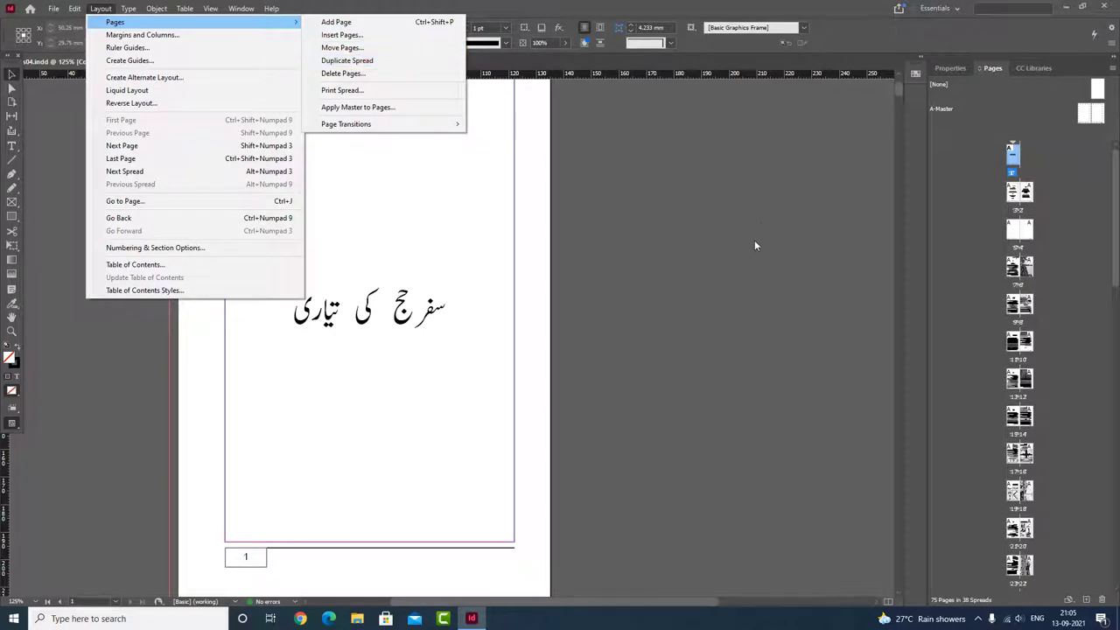
pyautogui.click(984, 175)
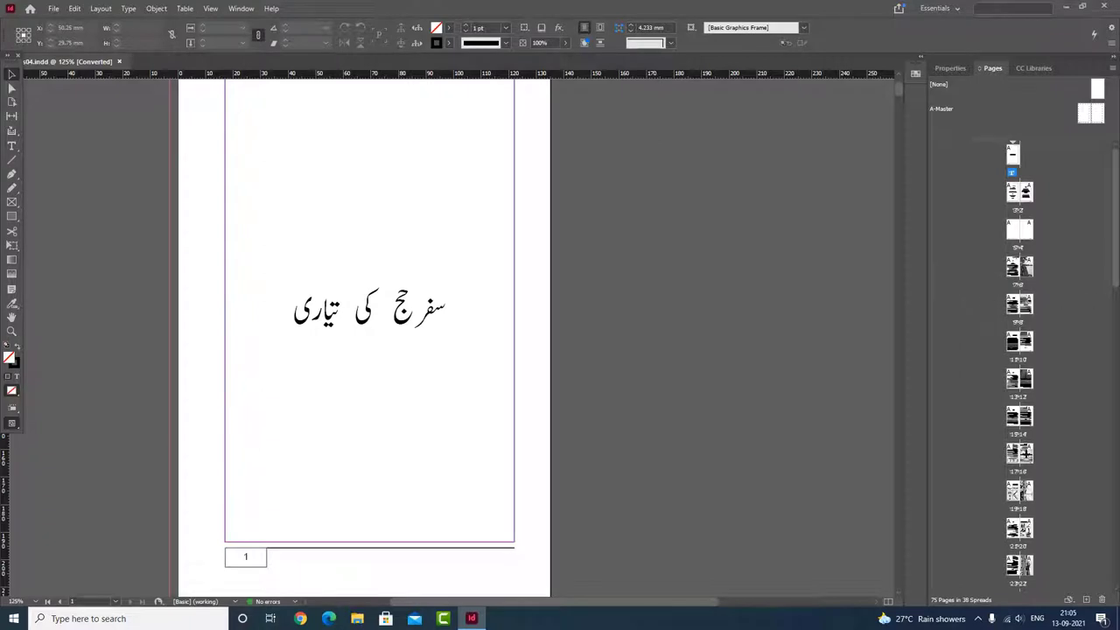
pyautogui.moveTo(1115, 252); pyautogui.dragTo(1117, 263)
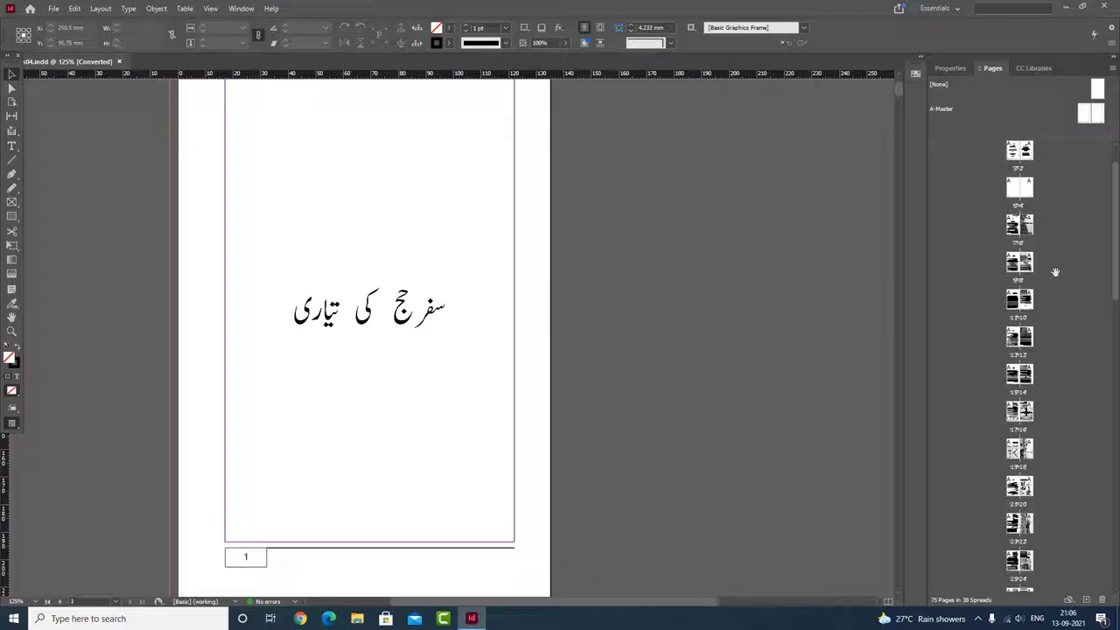
pyautogui.scroll(-3, 1055, 272)
pyautogui.scroll(3, 1056, 272)
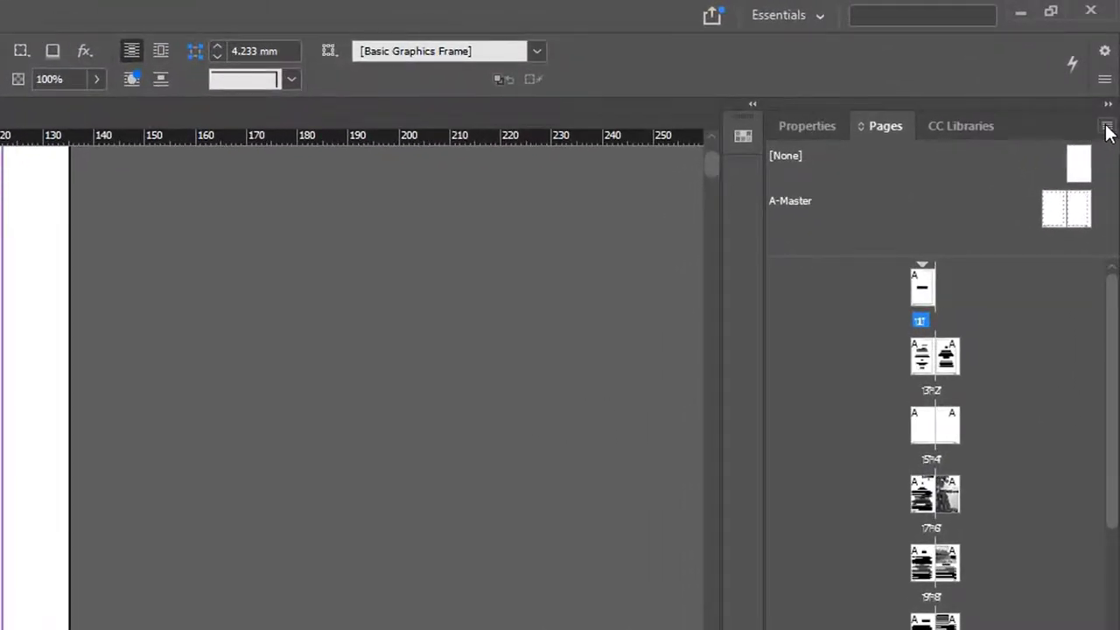
# Set the page thumbnail size to Extra Large in the Pages panel options, keeping the masters at Medium.
pyautogui.click(1107, 127)
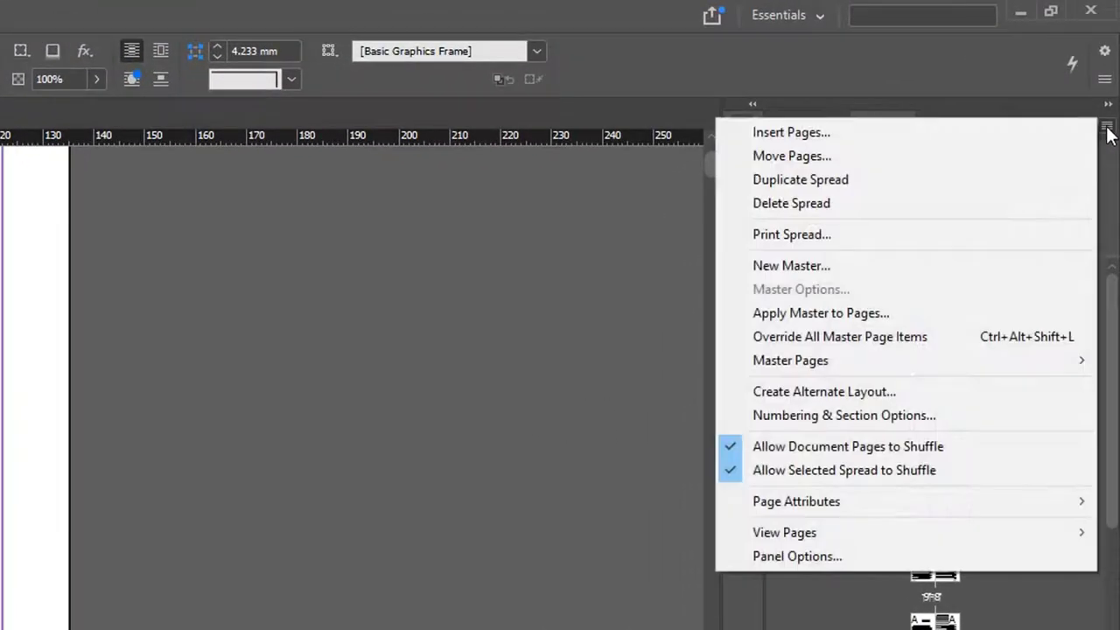
pyautogui.click(812, 557)
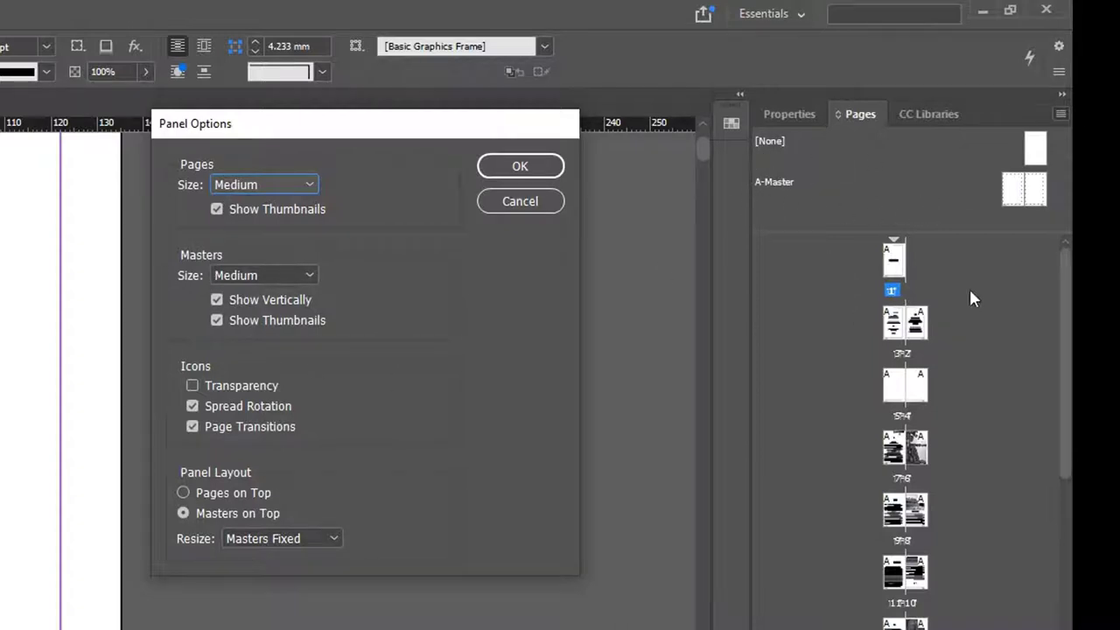
pyautogui.click(277, 273)
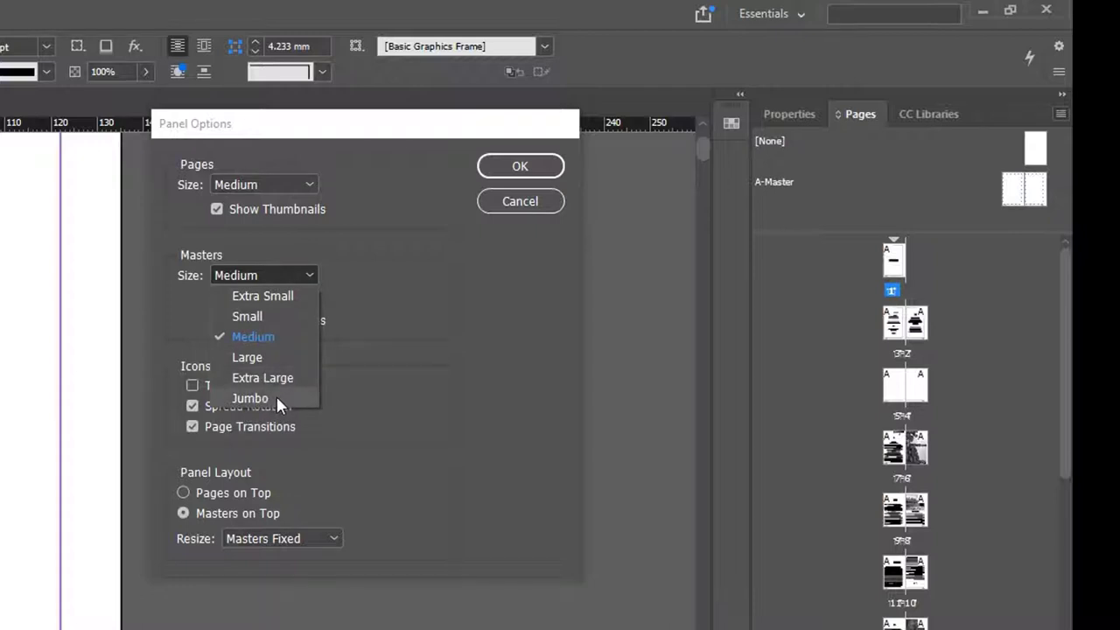
pyautogui.click(342, 354)
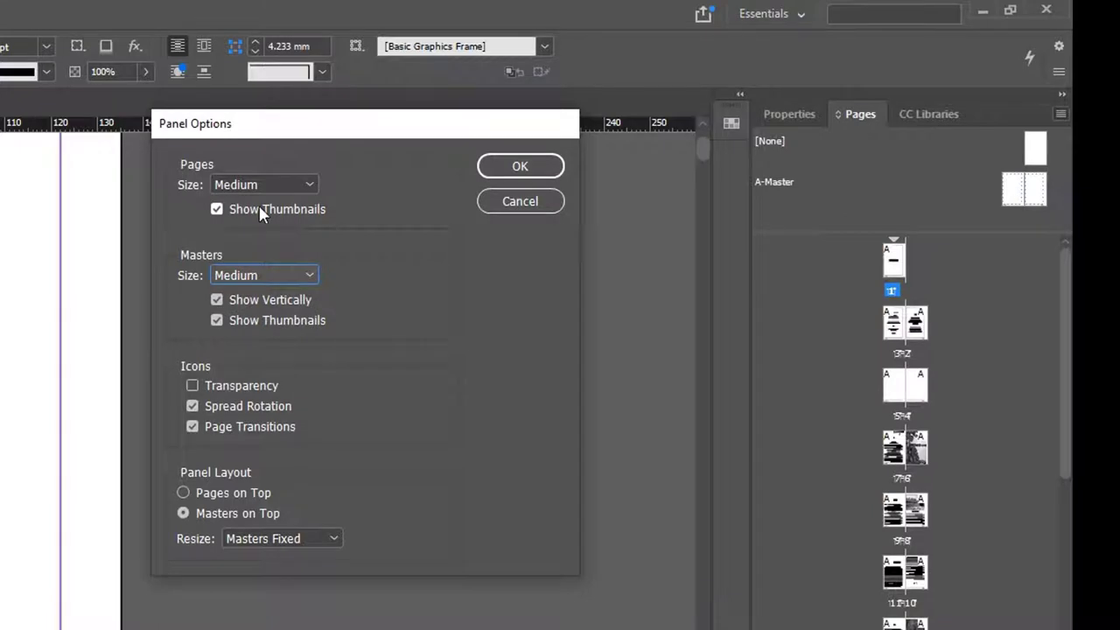
pyautogui.click(262, 184)
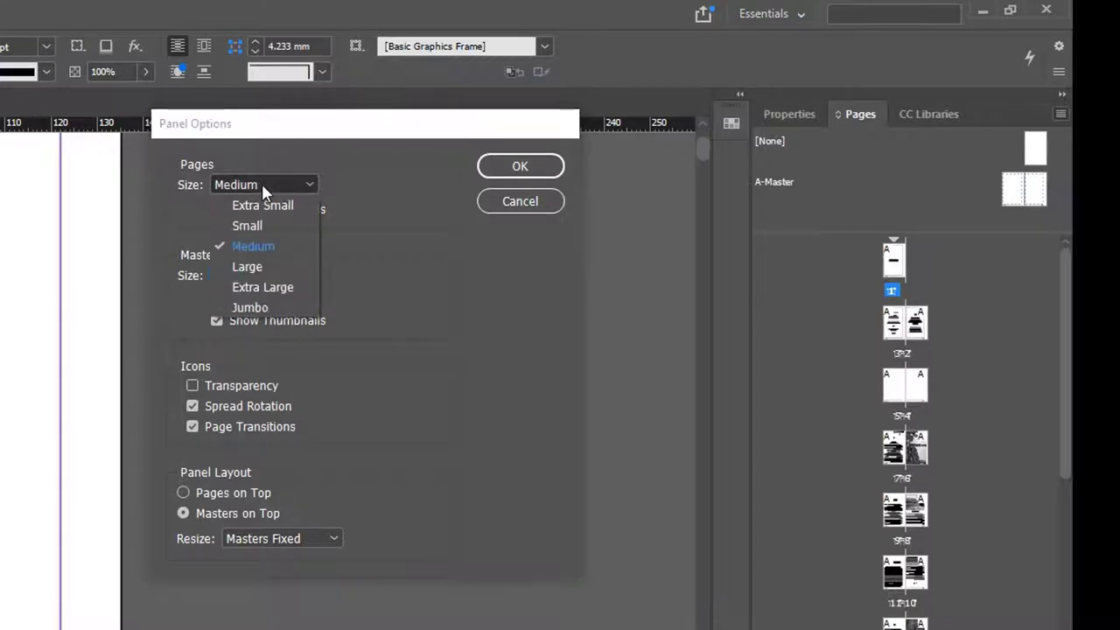
pyautogui.click(252, 289)
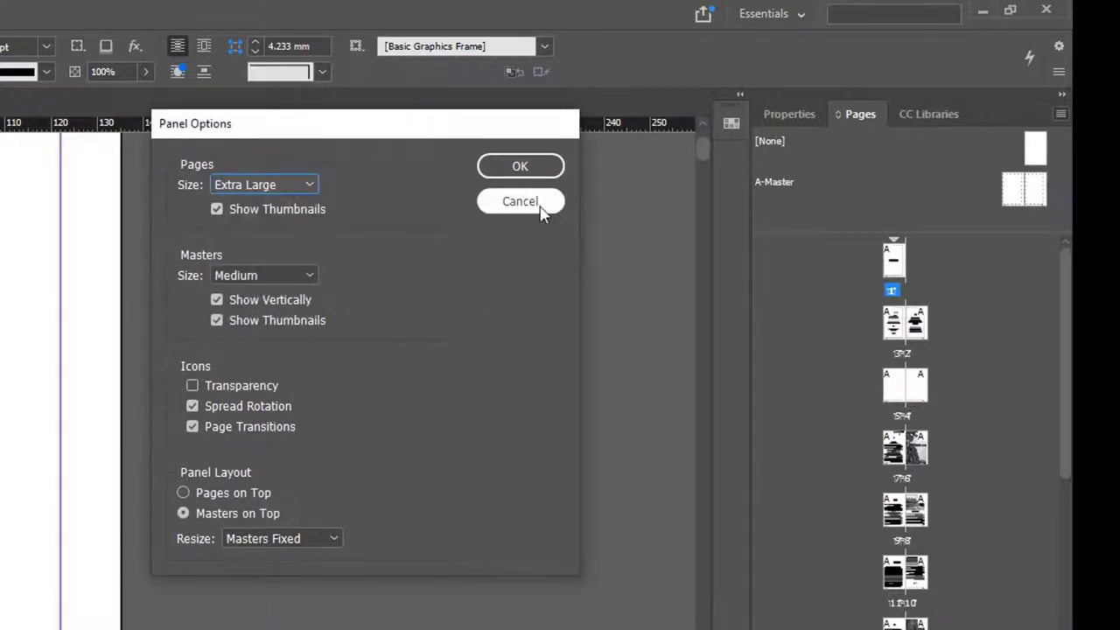
pyautogui.click(520, 168)
pyautogui.scroll(-1, 958, 548)
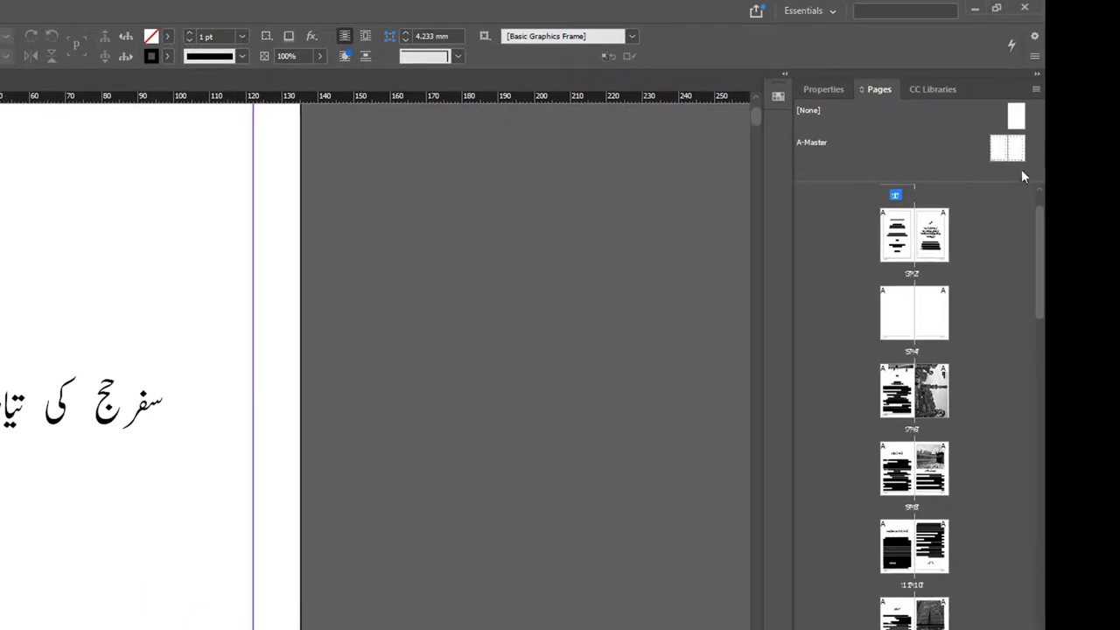
pyautogui.scroll(1, 975, 233)
# Enlarge the document page thumbnails to Jumbo through the panel options.
pyautogui.click(1036, 88)
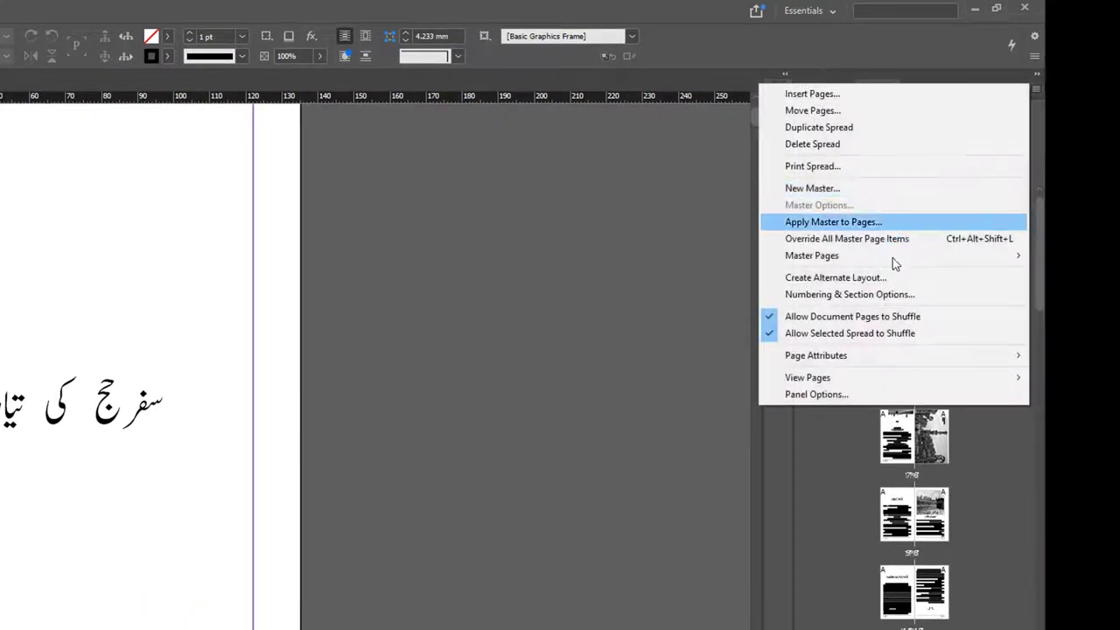
pyautogui.click(806, 394)
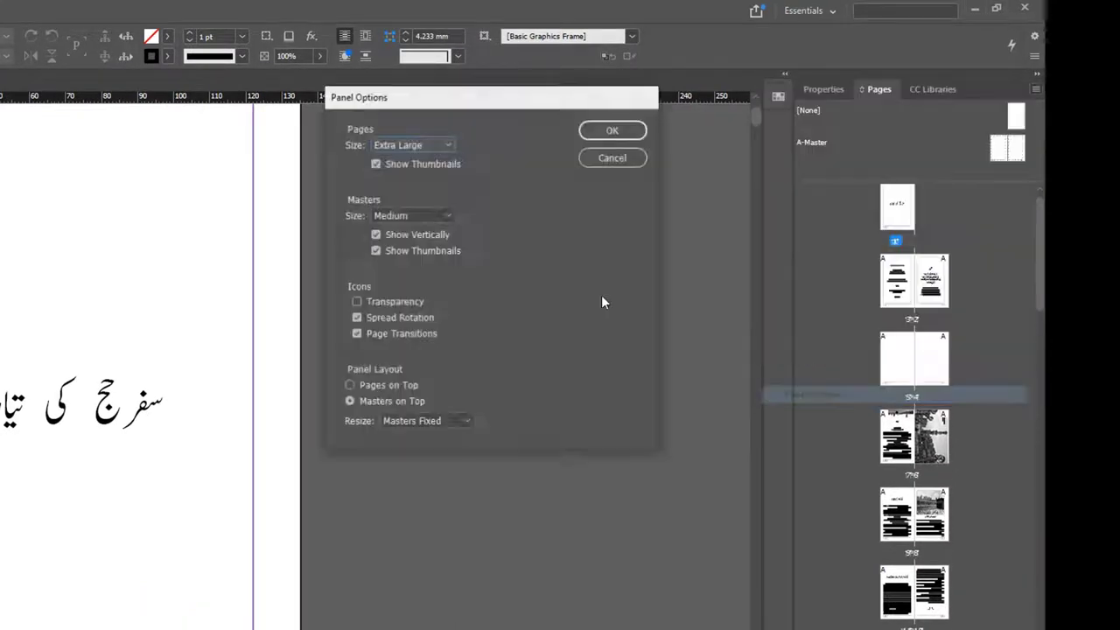
pyautogui.click(422, 145)
pyautogui.click(416, 244)
pyautogui.click(613, 130)
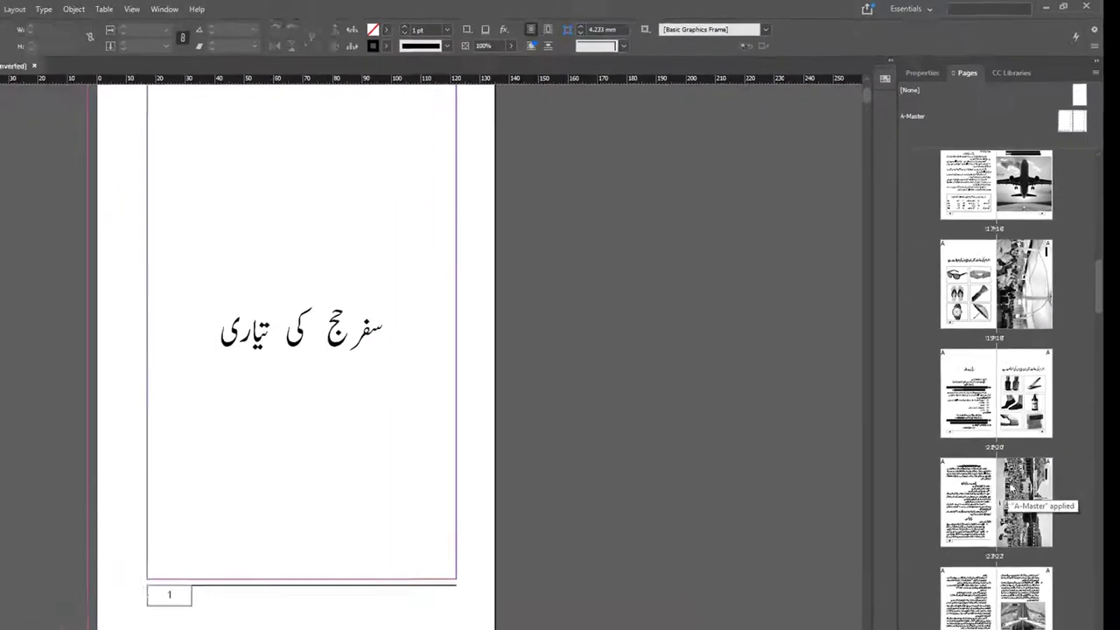
# Change the document page thumbnail size from the panel options to Extra Large and apply it.
pyautogui.scroll(-2, 1100, 321)
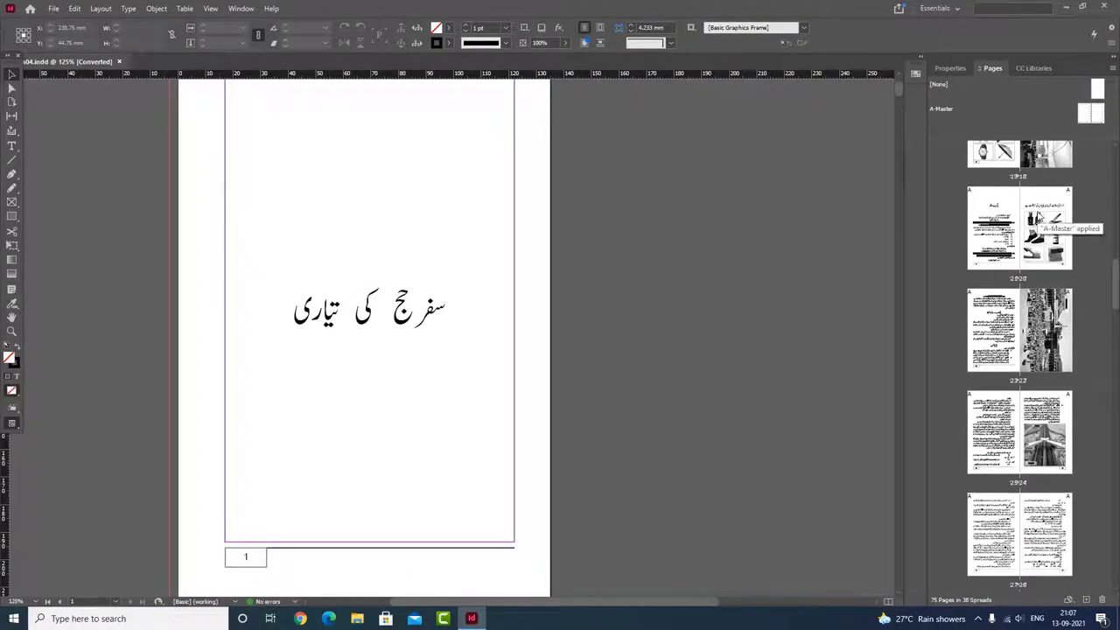
pyautogui.rightClick(1046, 220)
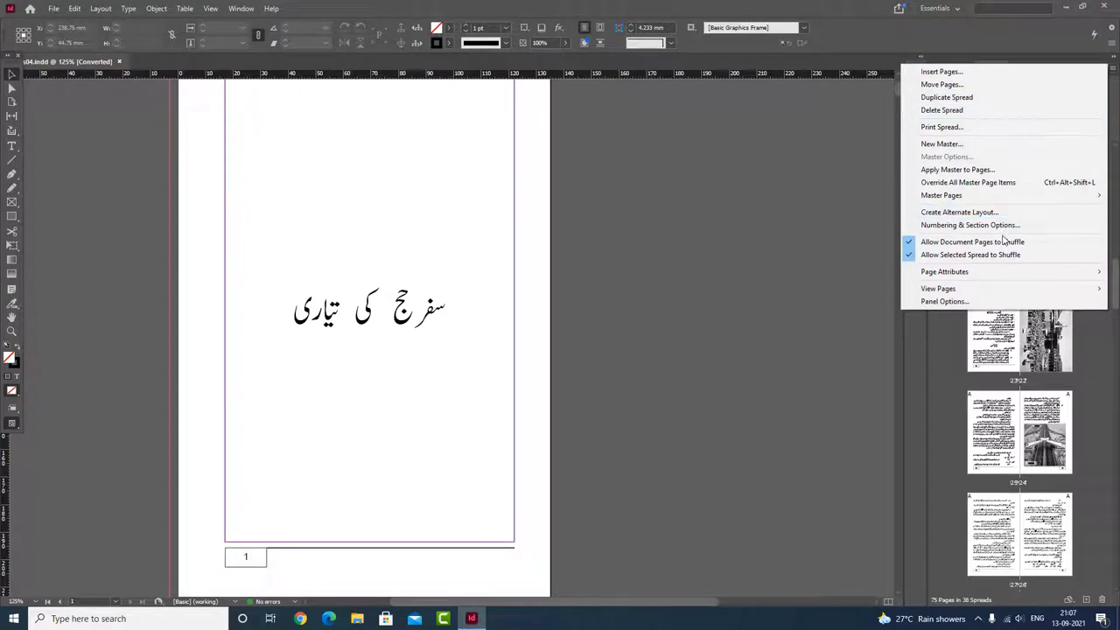
pyautogui.click(935, 301)
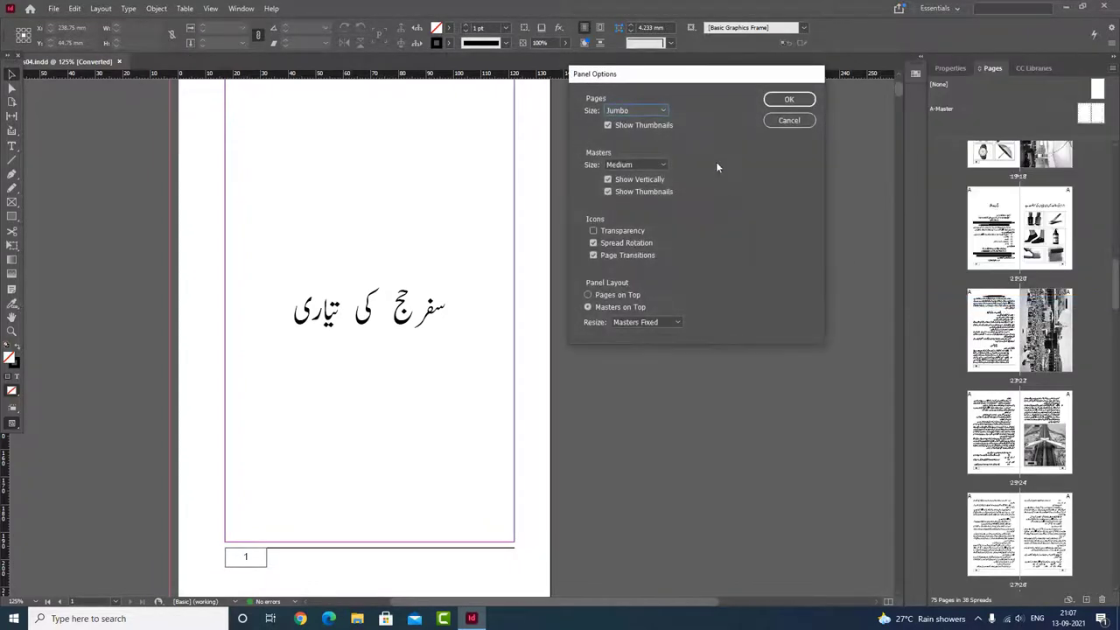
pyautogui.click(643, 110)
pyautogui.click(638, 146)
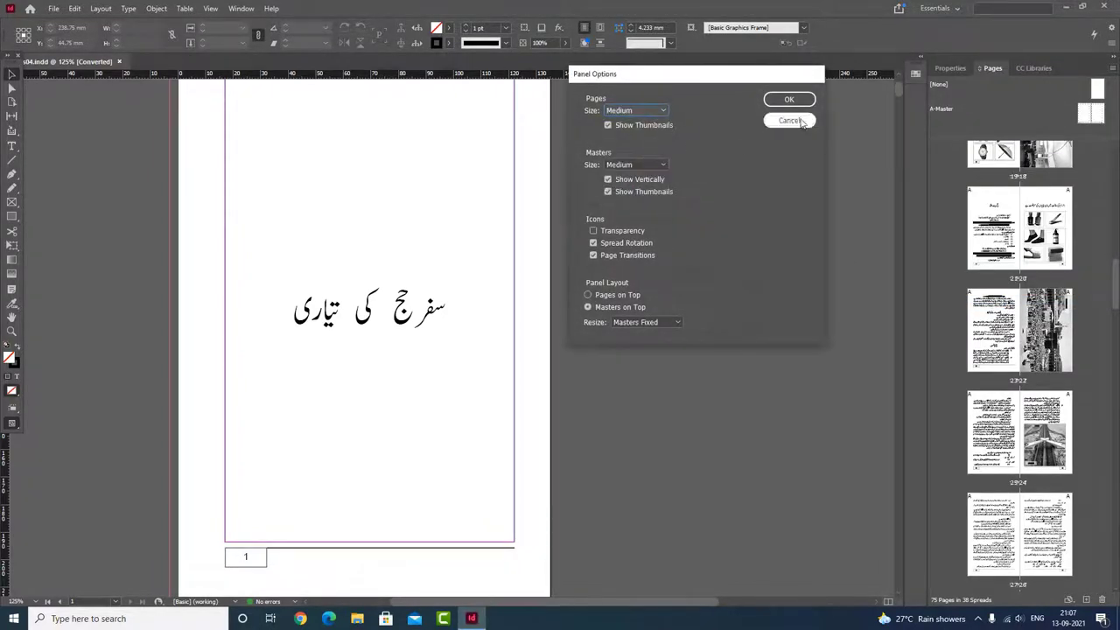
pyautogui.click(649, 109)
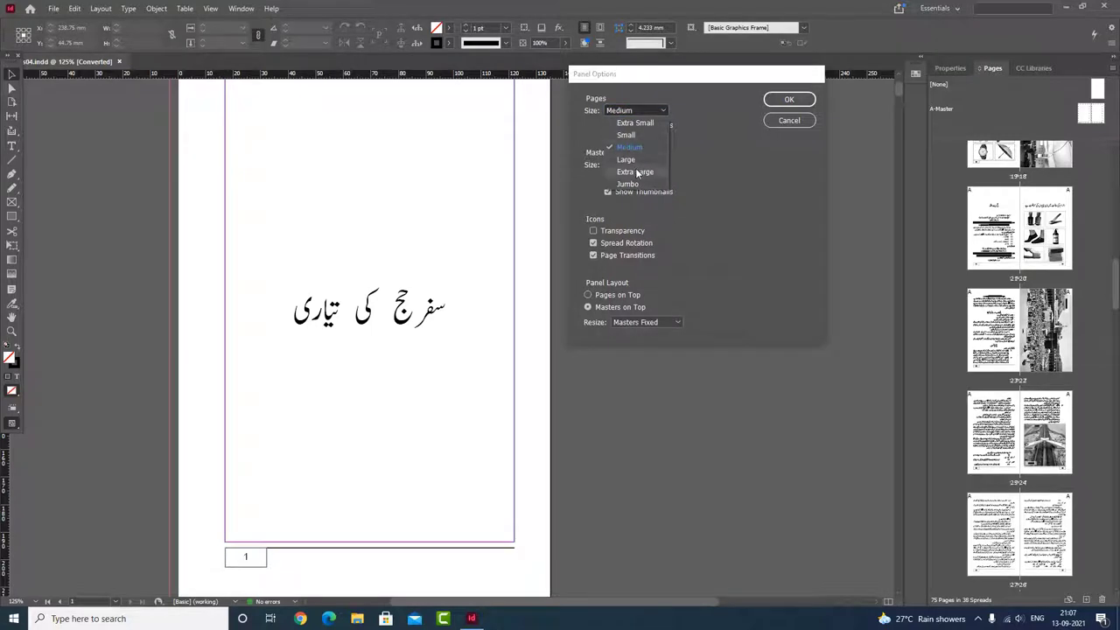
pyautogui.click(636, 172)
pyautogui.click(789, 99)
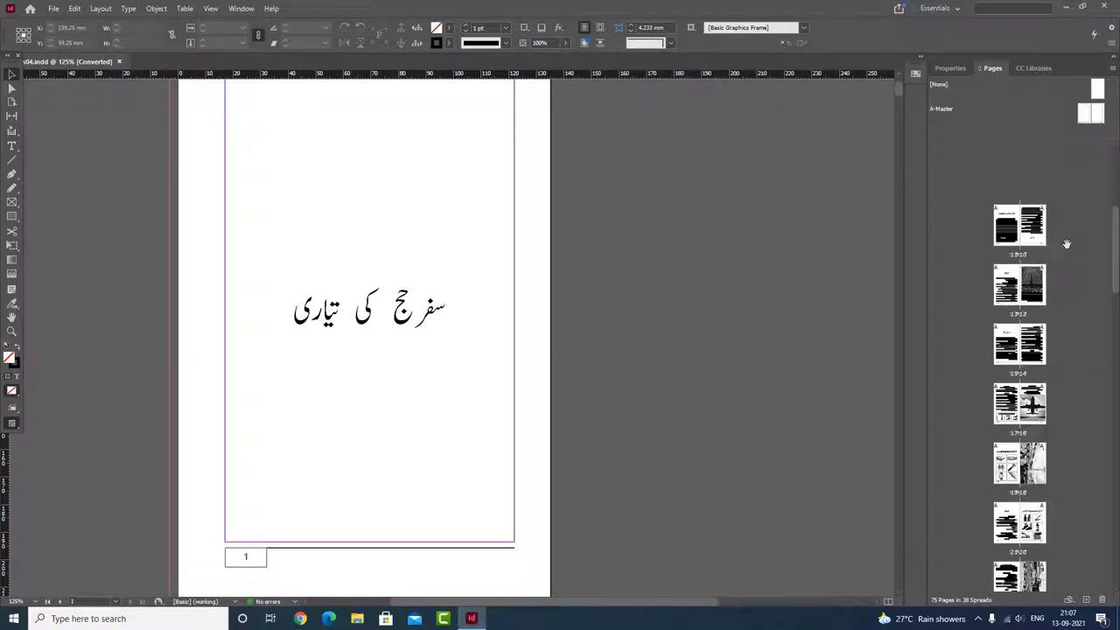
# Look through the document's page thumbnails from the first page to the last spread and back.
pyautogui.scroll(5, 1098, 242)
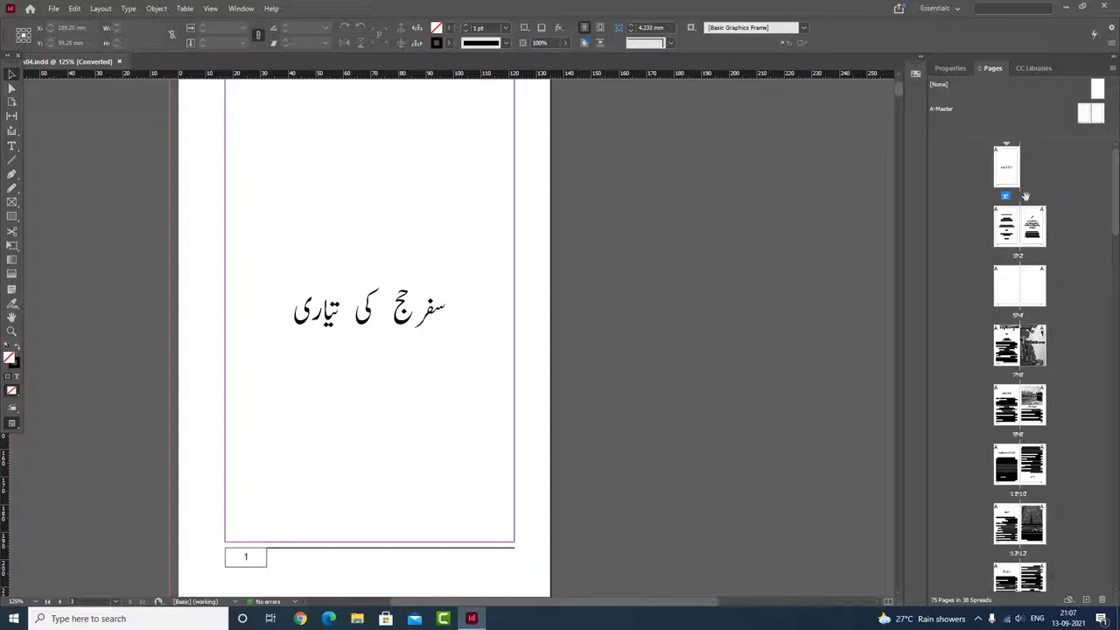
pyautogui.scroll(-6, 1025, 196)
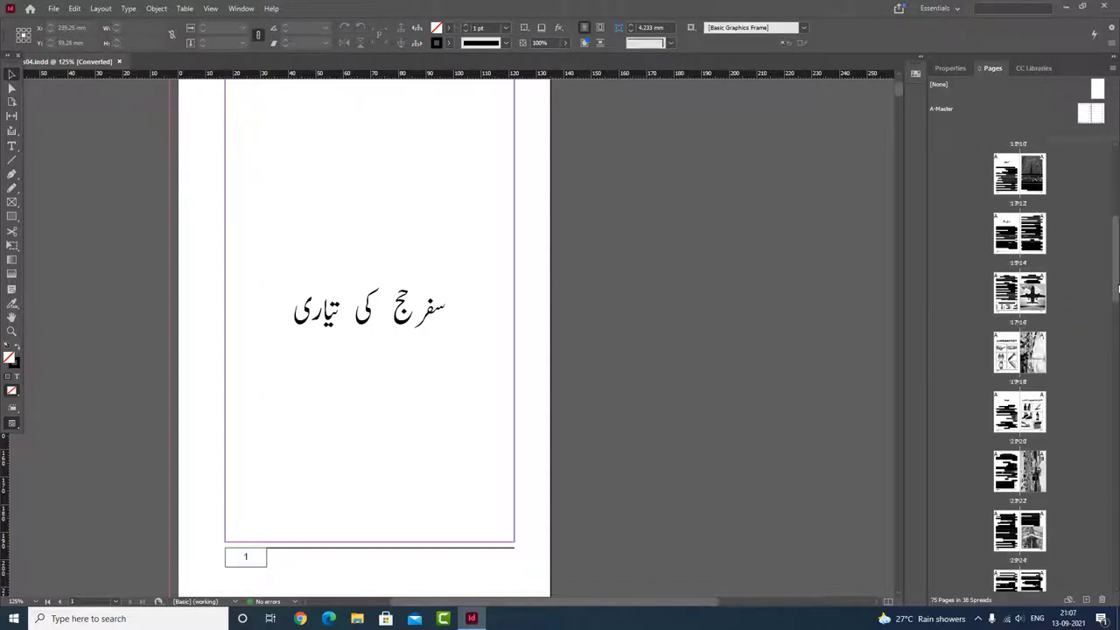
pyautogui.moveTo(1115, 288); pyautogui.dragTo(1094, 595)
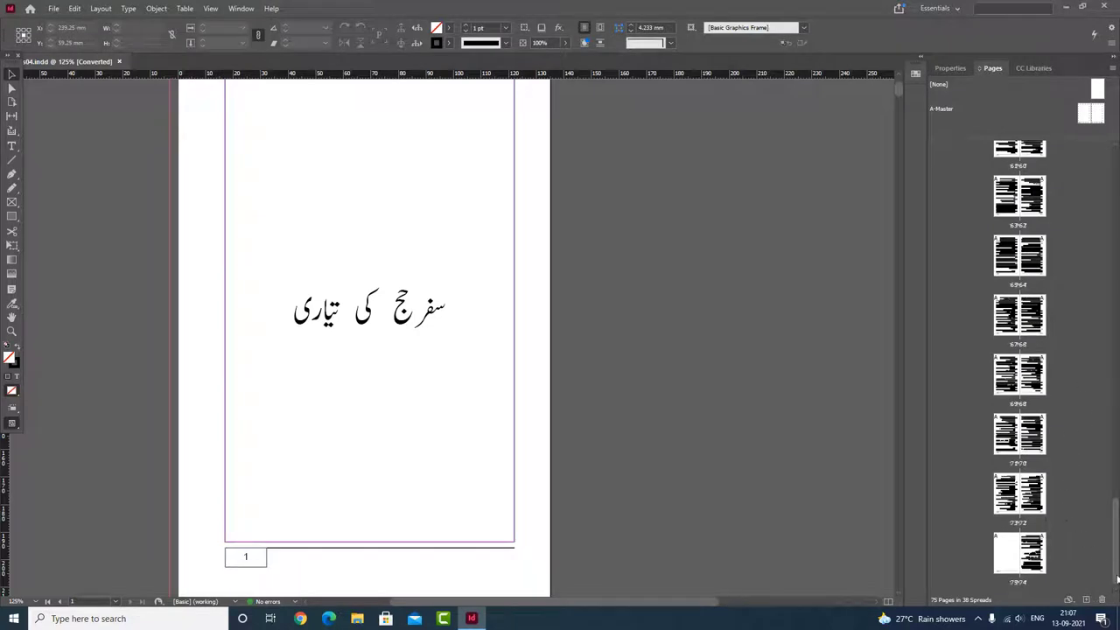
pyautogui.click(1024, 563)
pyautogui.rightClick(1023, 564)
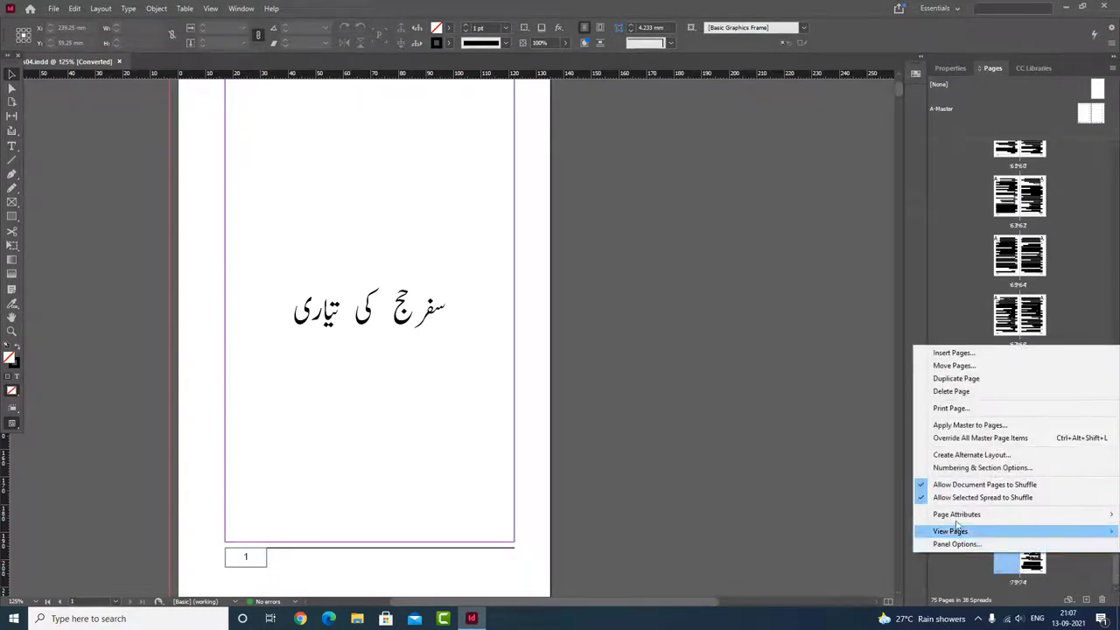
pyautogui.click(879, 350)
pyautogui.moveTo(1117, 546); pyautogui.dragTo(1117, 197)
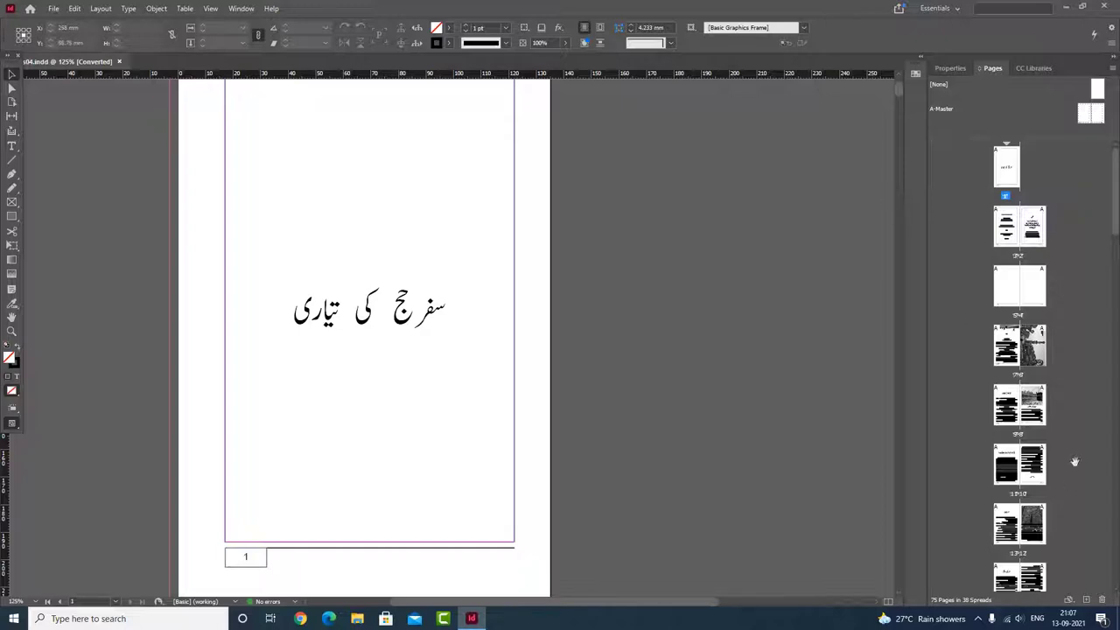
# Switch the page thumbnail arrangement to Horizontally so that several spreads sit side by side.
pyautogui.rightClick(1070, 340)
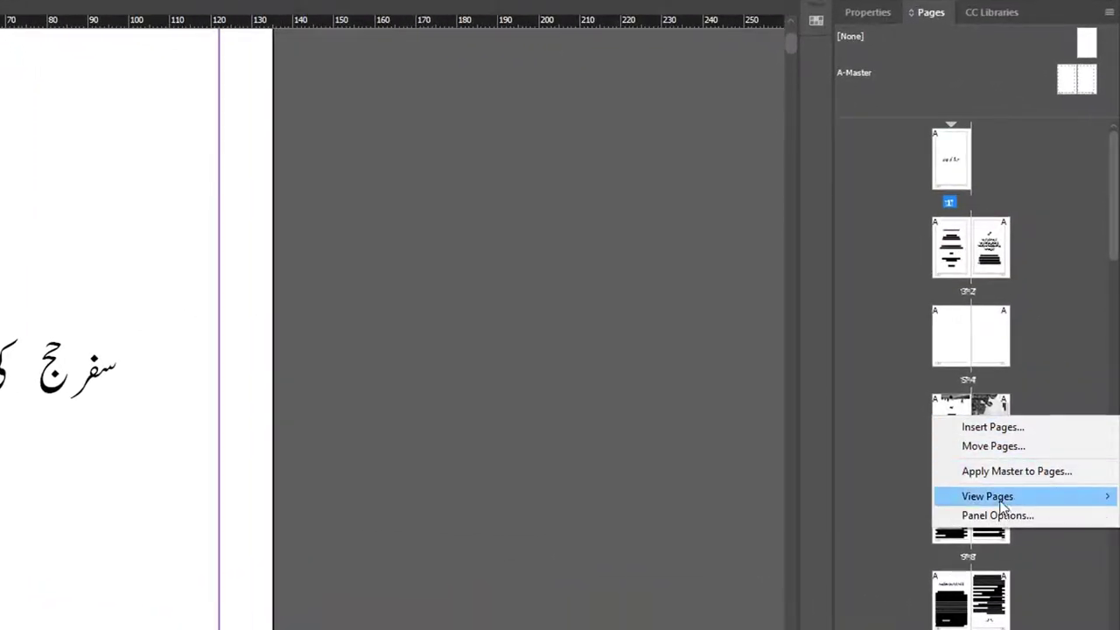
pyautogui.moveTo(992, 503)
pyautogui.click(840, 496)
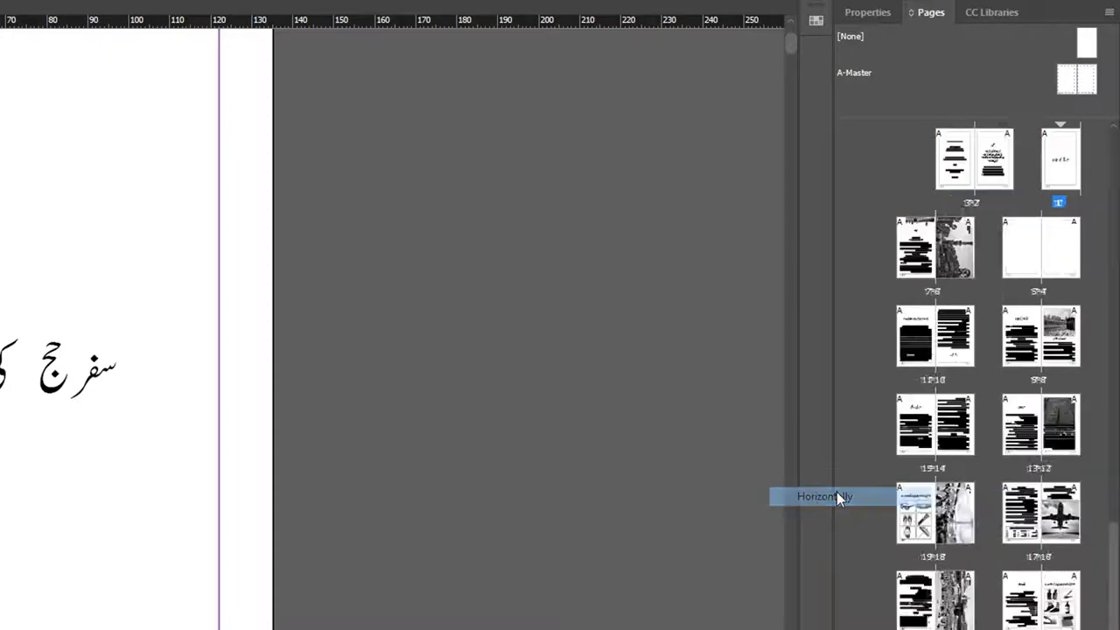
pyautogui.scroll(-10, 1045, 409)
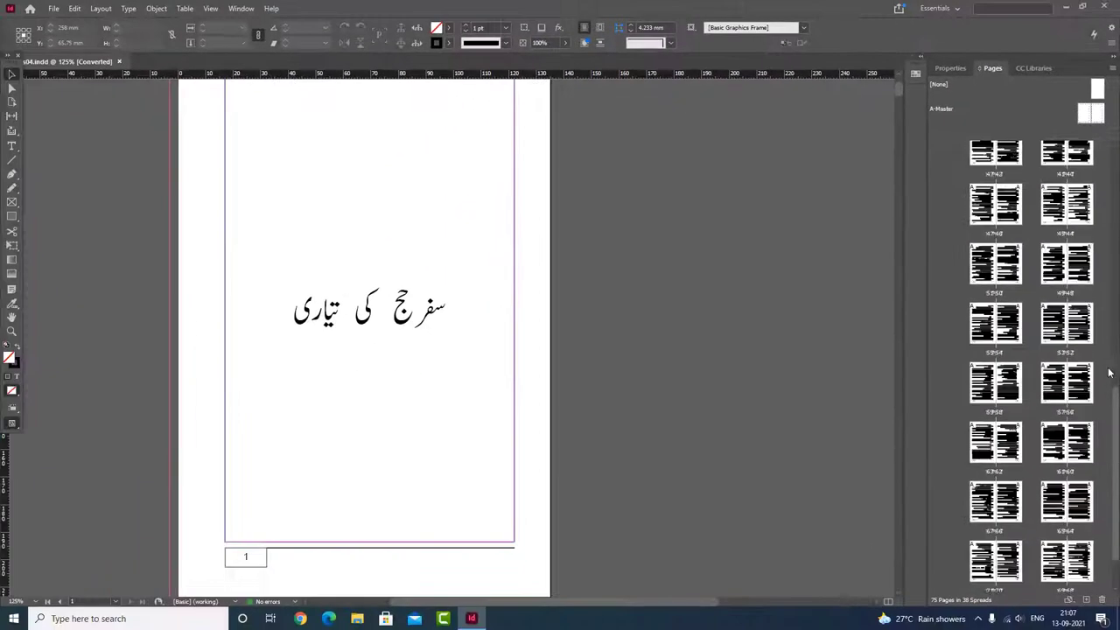
pyautogui.moveTo(1108, 373); pyautogui.dragTo(1116, 145)
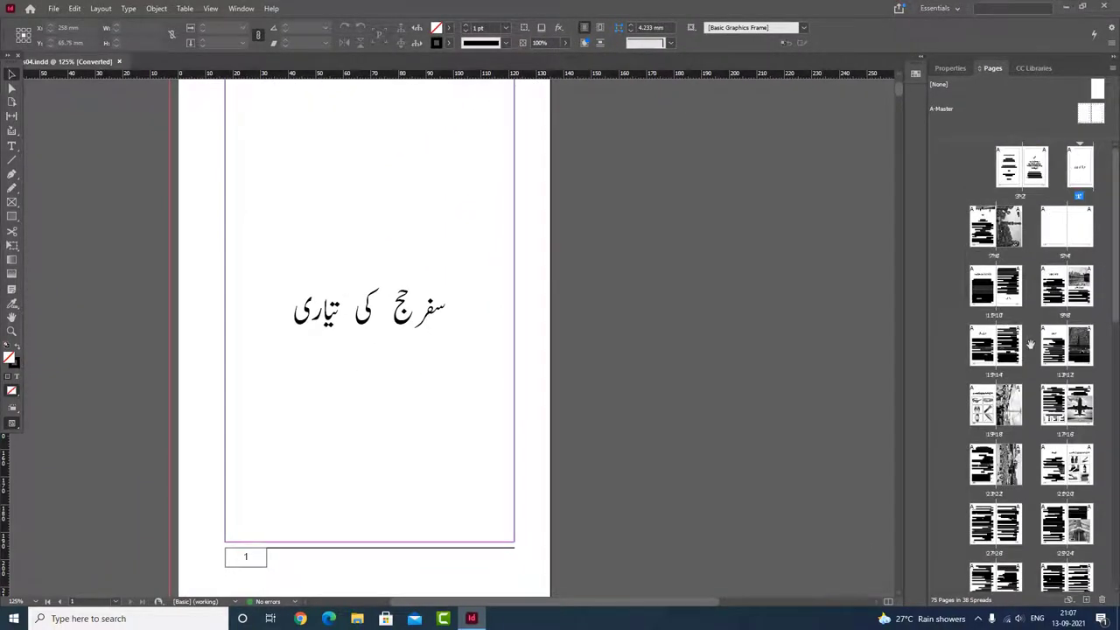
# Add two new pages, one at a time, at the end of the document after page 75.
pyautogui.scroll(-10, 1031, 344)
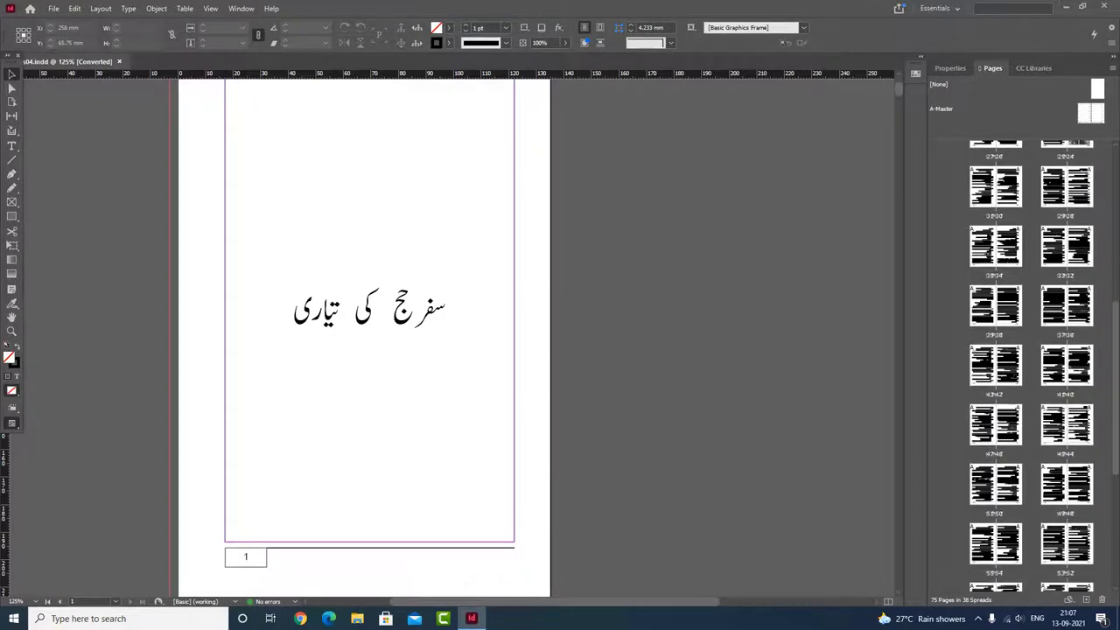
pyautogui.scroll(-8, 1117, 468)
pyautogui.click(982, 558)
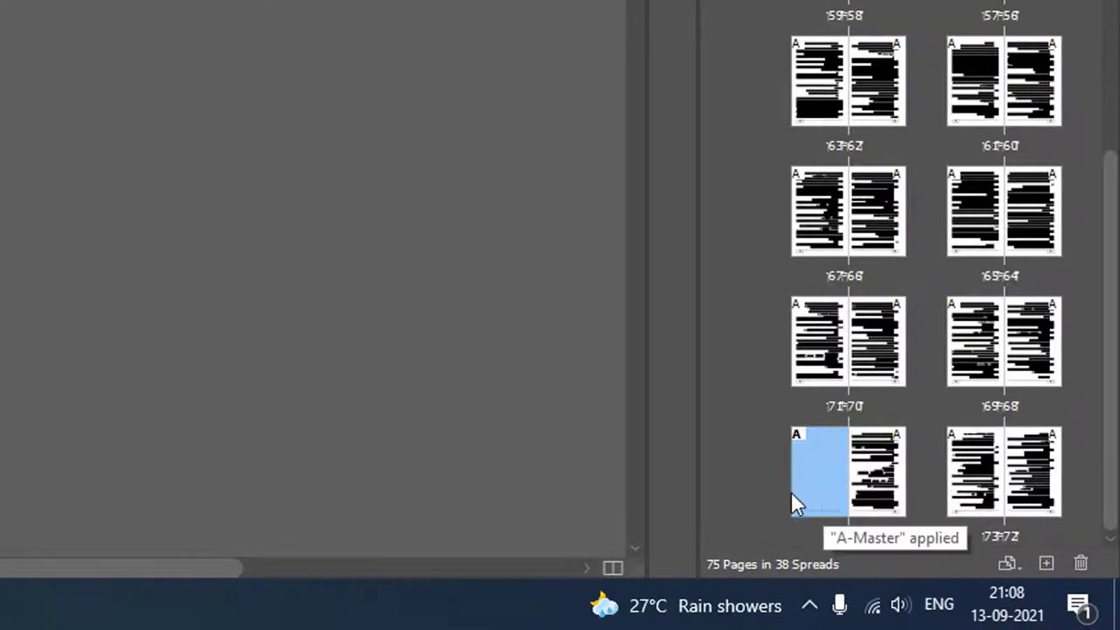
pyautogui.click(1047, 565)
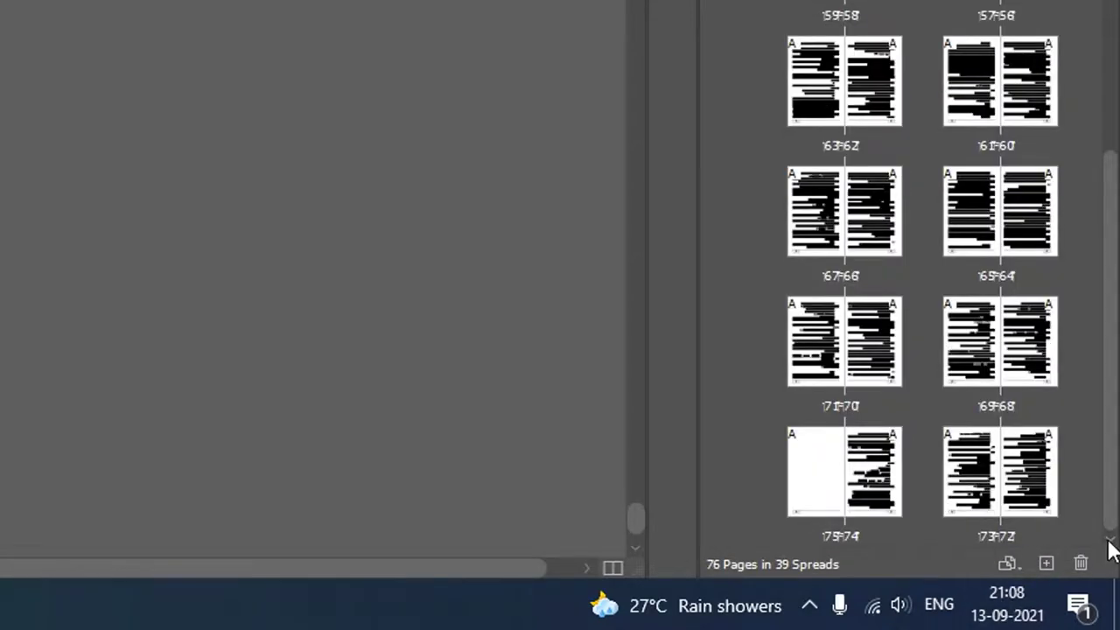
pyautogui.moveTo(1112, 528)
pyautogui.mouseDown()
pyautogui.moveTo(1107, 79)
pyautogui.moveTo(1113, 525)
pyautogui.mouseUp()
pyautogui.click(813, 469)
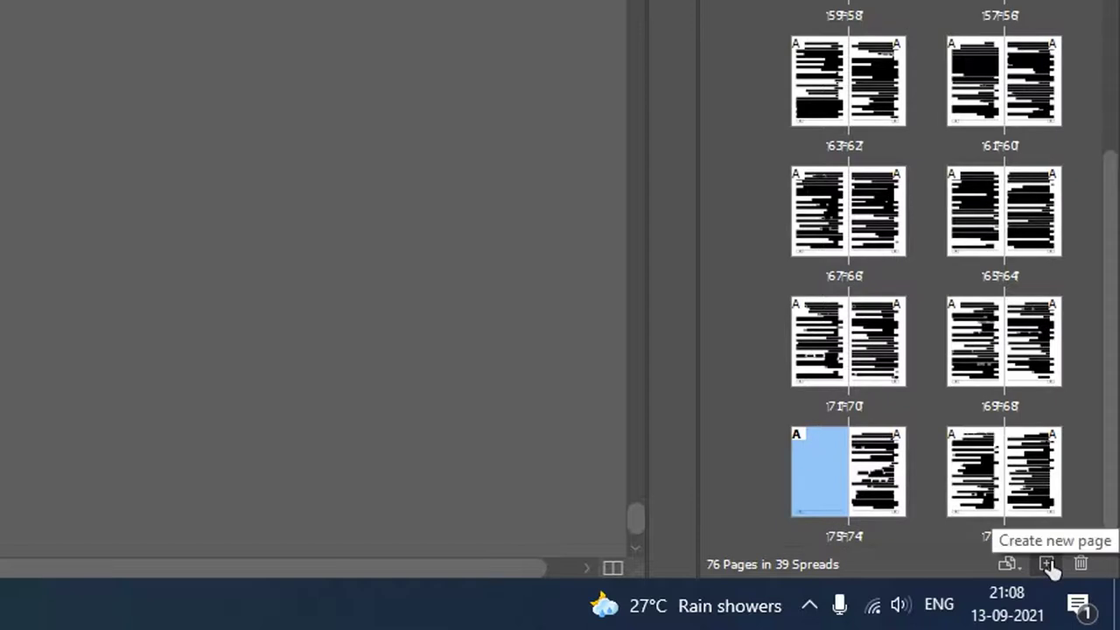
pyautogui.click(1047, 564)
pyautogui.scroll(-1, 936, 445)
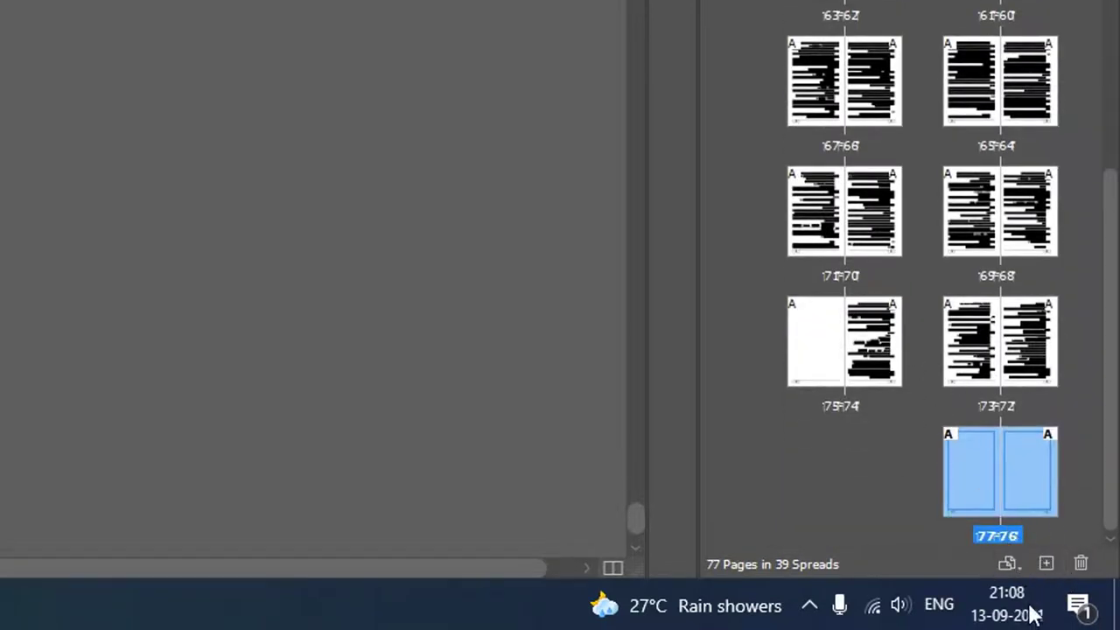
# Add two more pages, one at a time, at the end of the document after page 77.
pyautogui.click(866, 492)
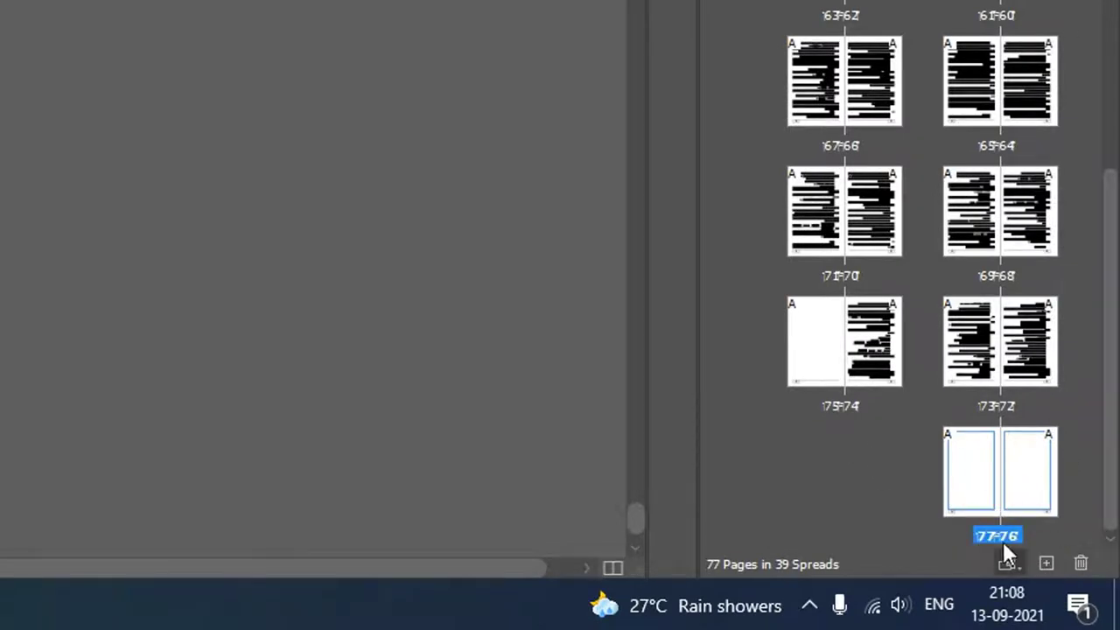
pyautogui.click(1047, 566)
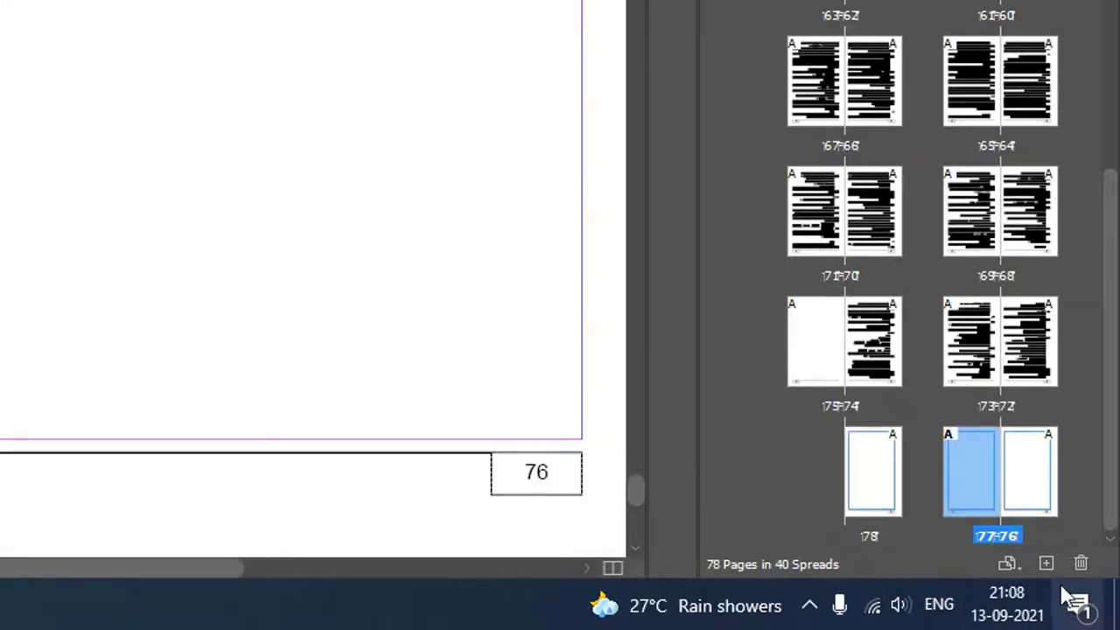
pyautogui.click(1047, 564)
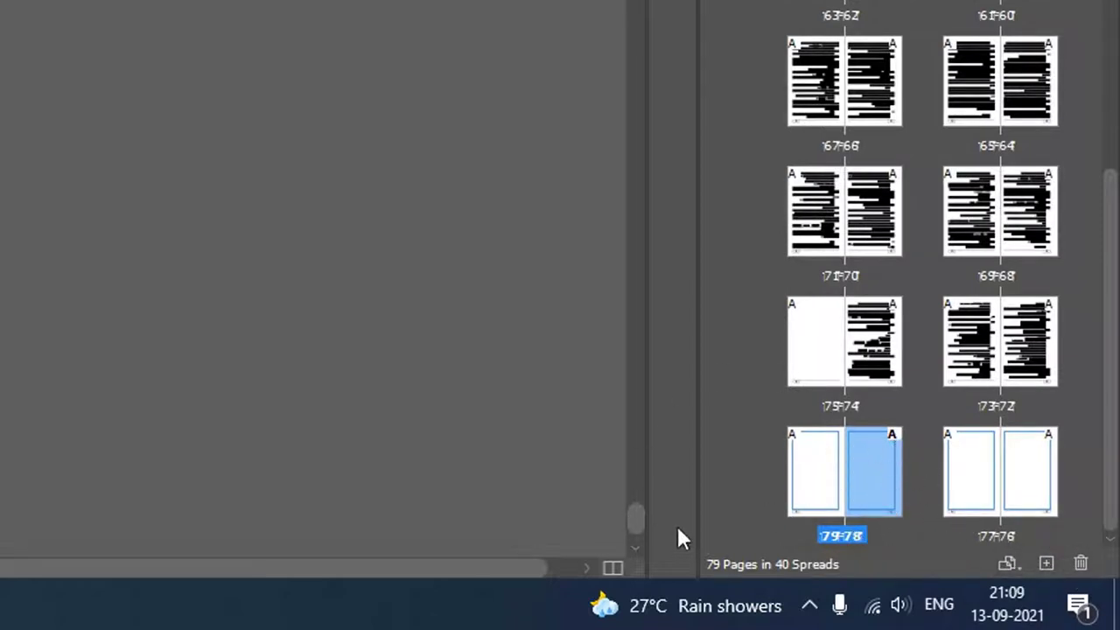
# Go back to the start of the document, open page 3 and insert one new page directly after it.
pyautogui.scroll(5, 979, 263)
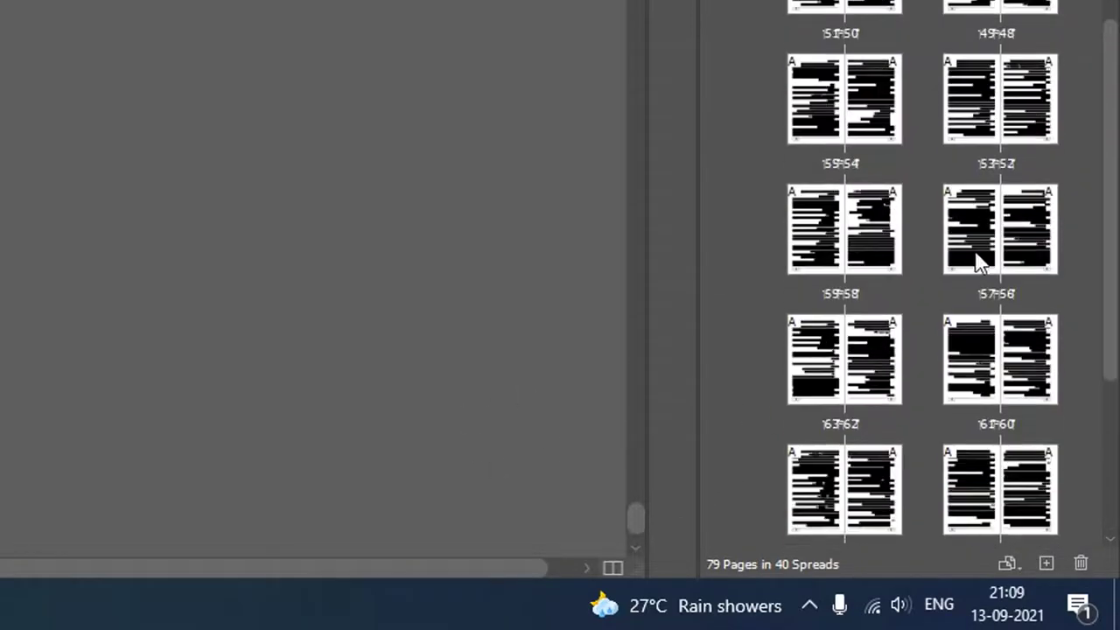
pyautogui.scroll(14, 1112, 257)
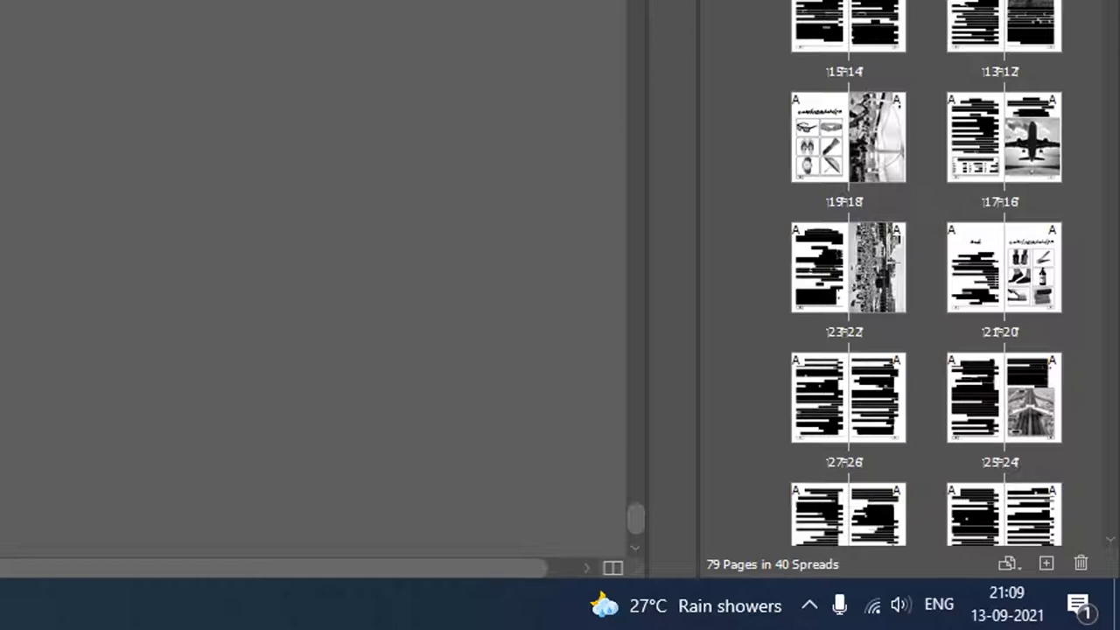
pyautogui.scroll(9, 927, 307)
pyautogui.click(869, 221)
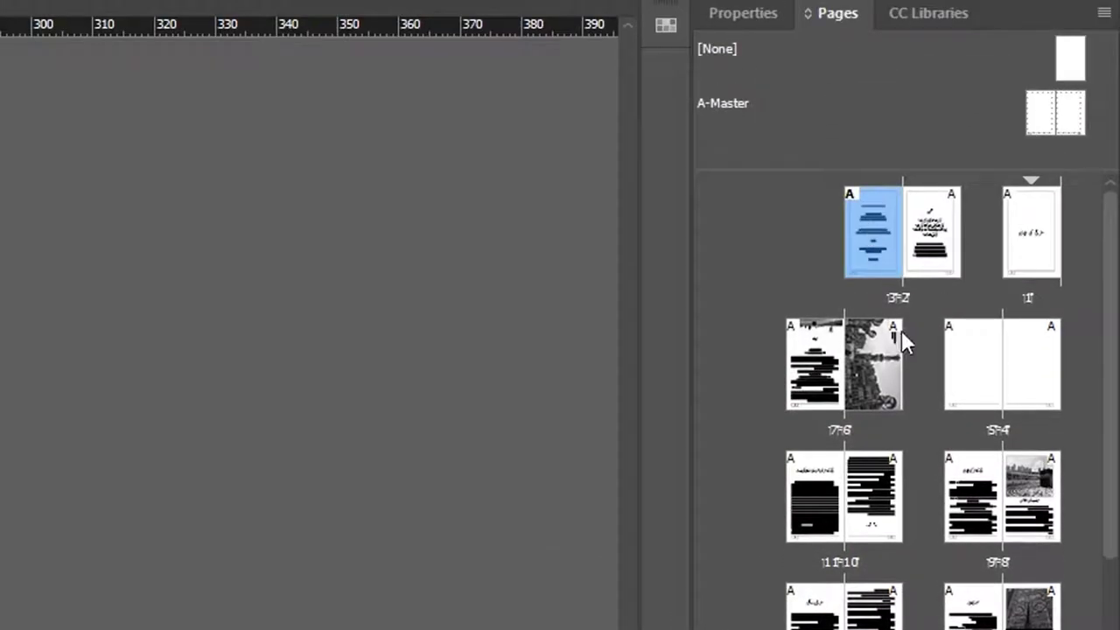
pyautogui.doubleClick(862, 213)
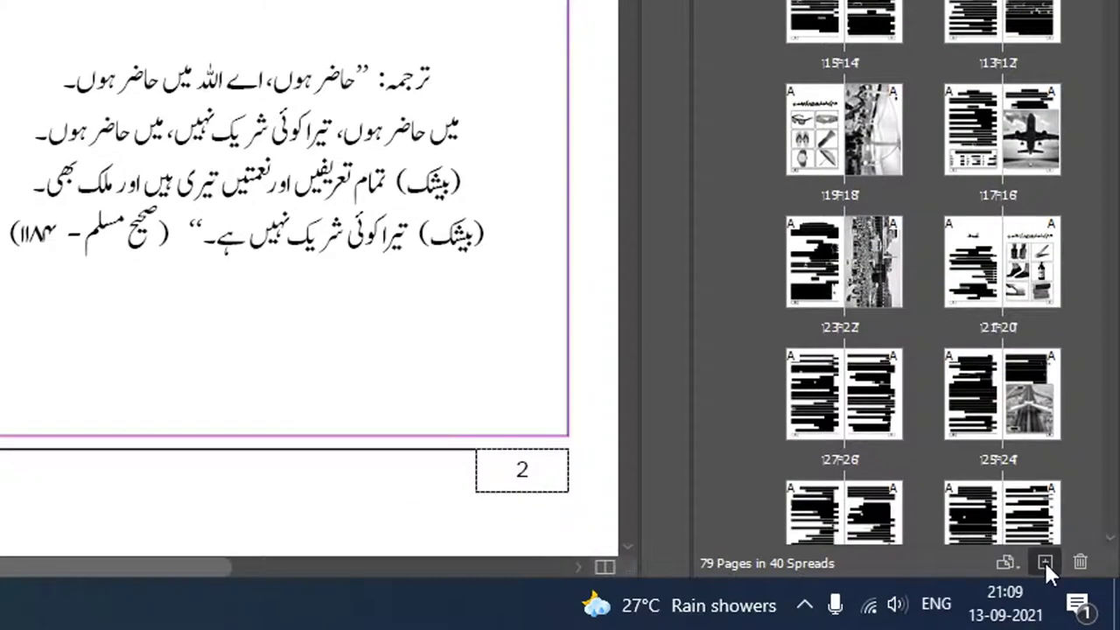
pyautogui.click(1046, 565)
pyautogui.scroll(10, 1052, 280)
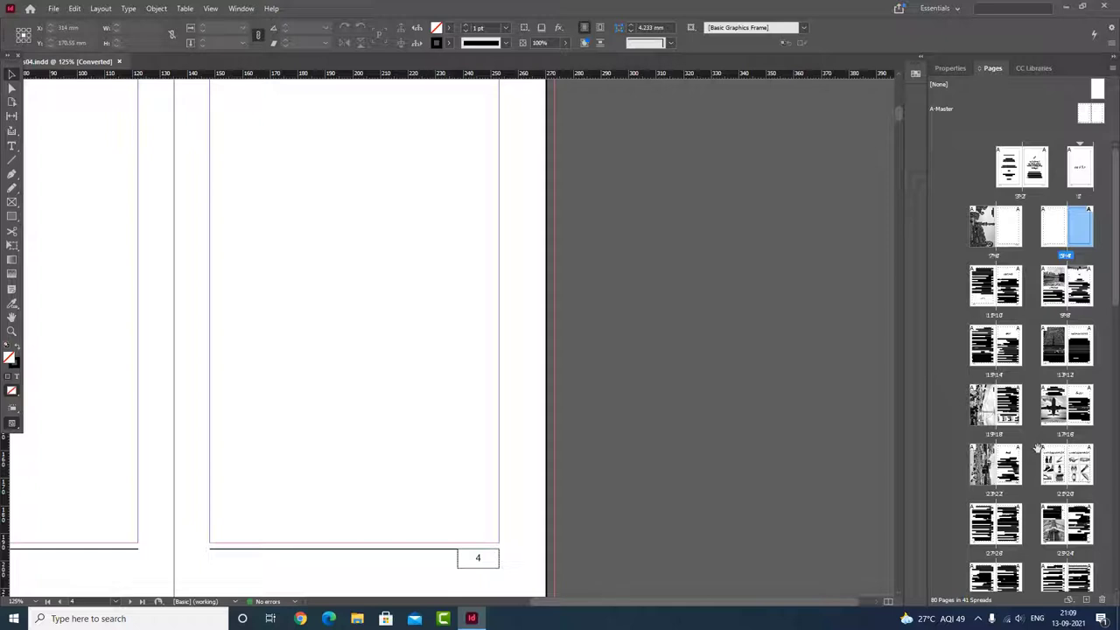
# Try the Insert Pages options from page 14, setting one A-Master page to go Before Page 14, and cancel without inserting.
pyautogui.press('alt')
pyautogui.doubleClick(1008, 344)
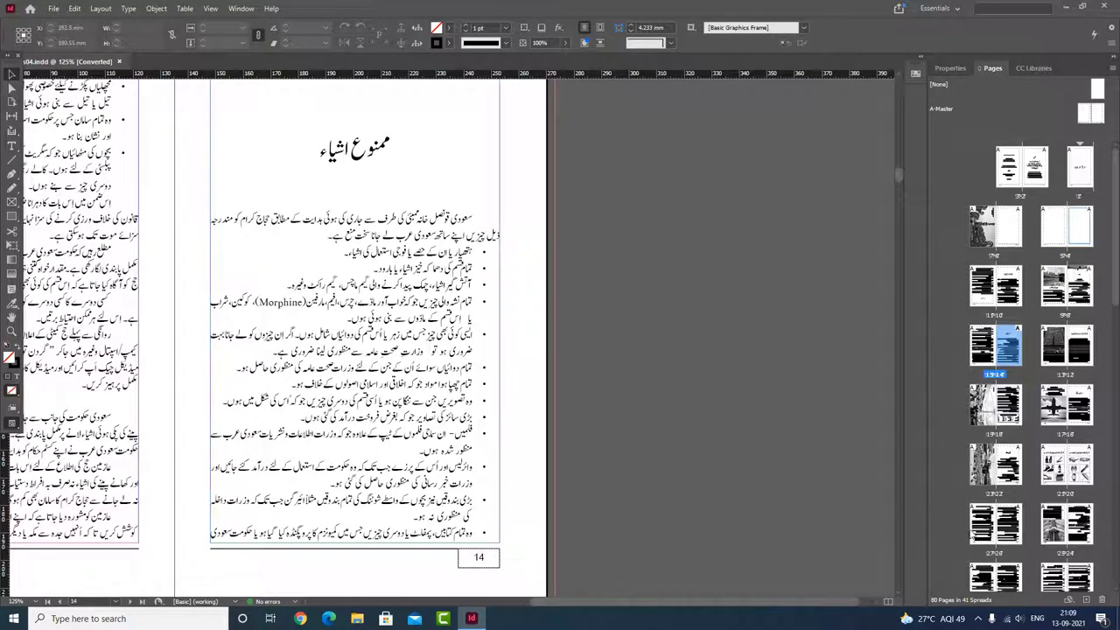
pyautogui.press('alt')
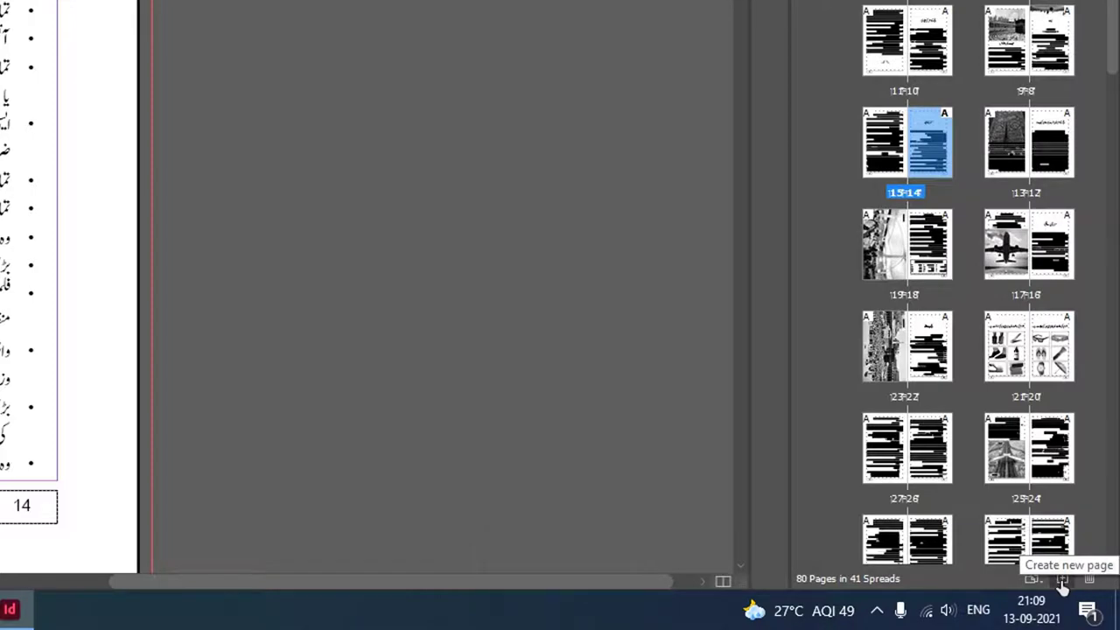
pyautogui.keyDown('alt'); pyautogui.click(1062, 582); pyautogui.keyUp('alt')
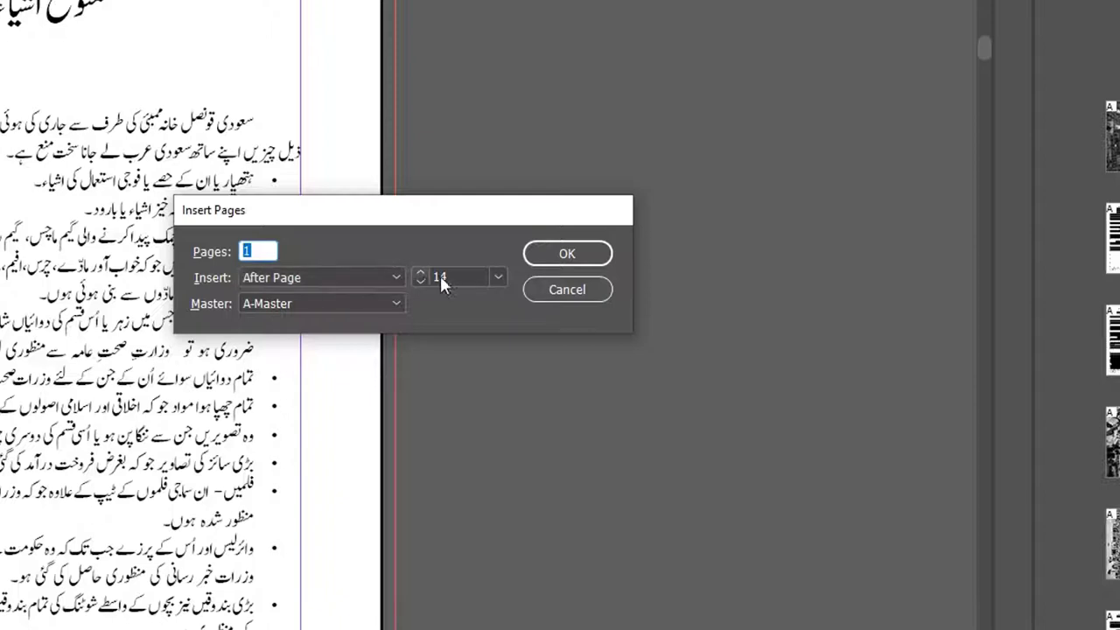
pyautogui.click(347, 277)
pyautogui.click(368, 319)
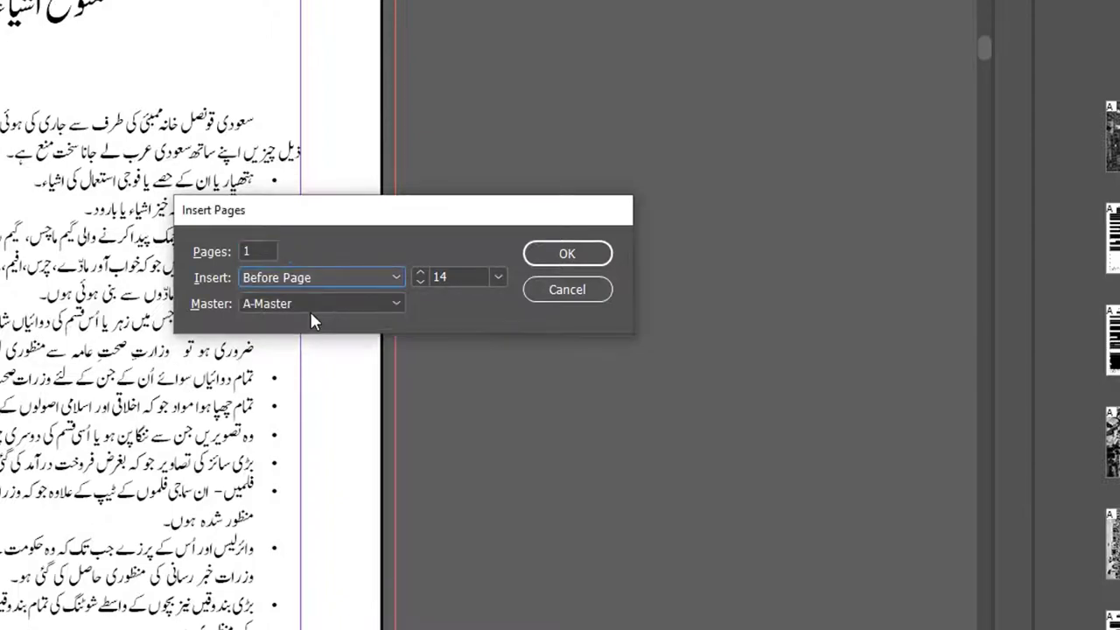
pyautogui.click(307, 277)
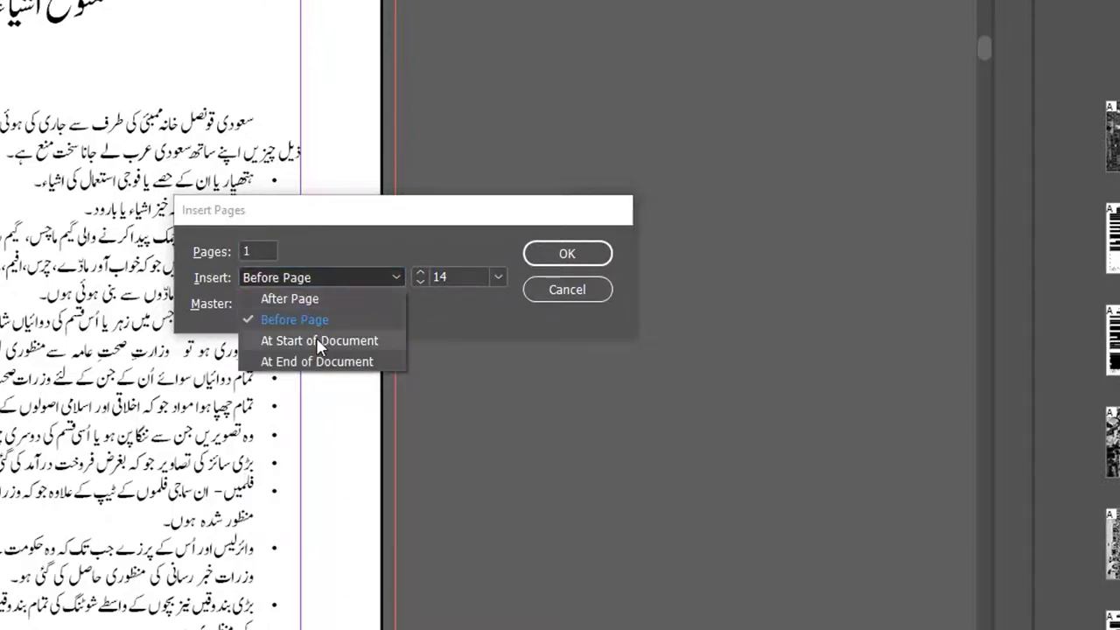
pyautogui.click(331, 277)
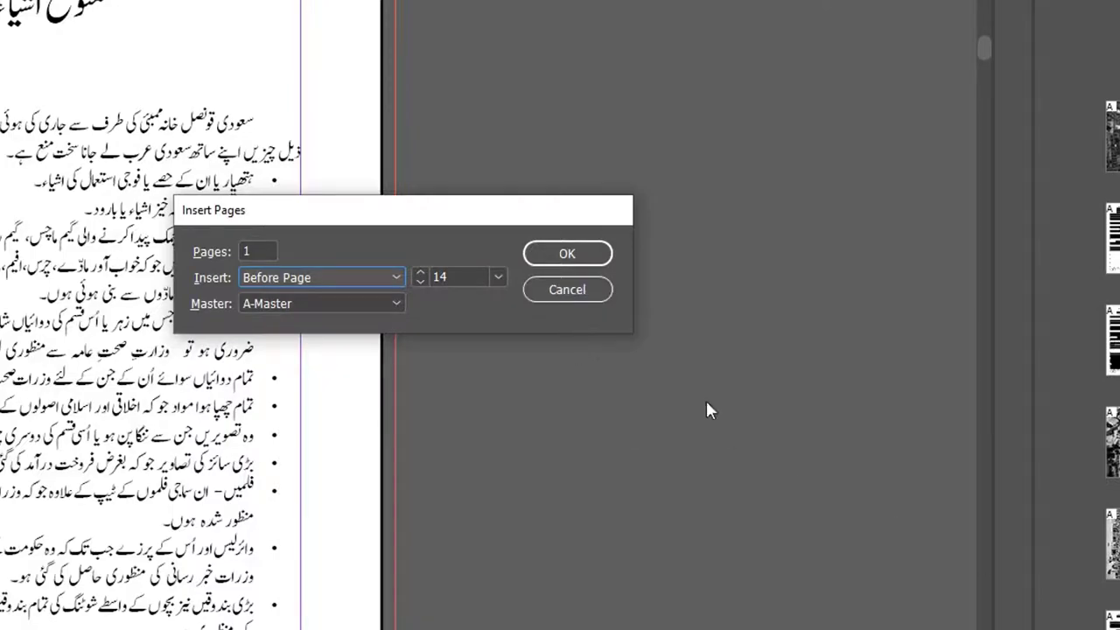
pyautogui.click(534, 292)
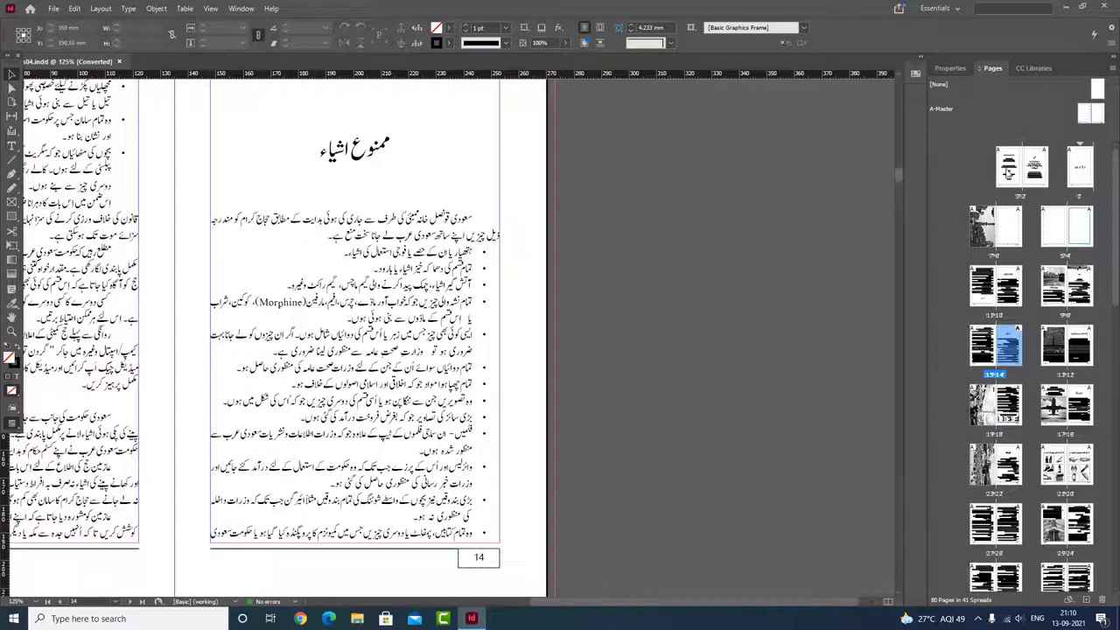
# Duplicate page 3, the "ALL RIGHTS RESERVED" page, to the end of the document and open the copy on page 81.
pyautogui.click(1008, 172)
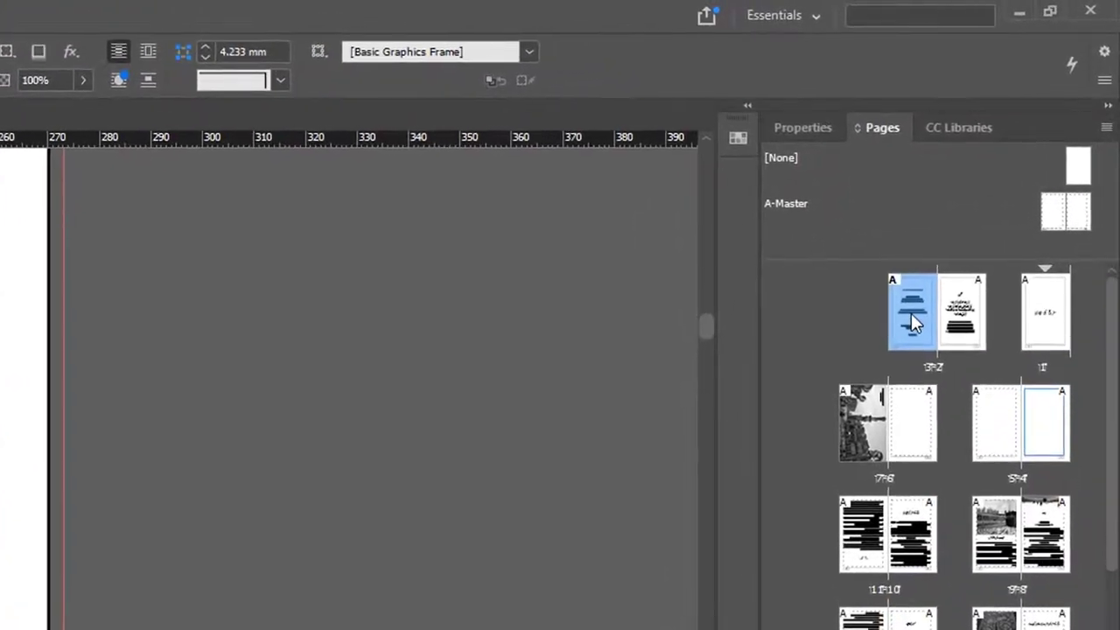
pyautogui.doubleClick(911, 313)
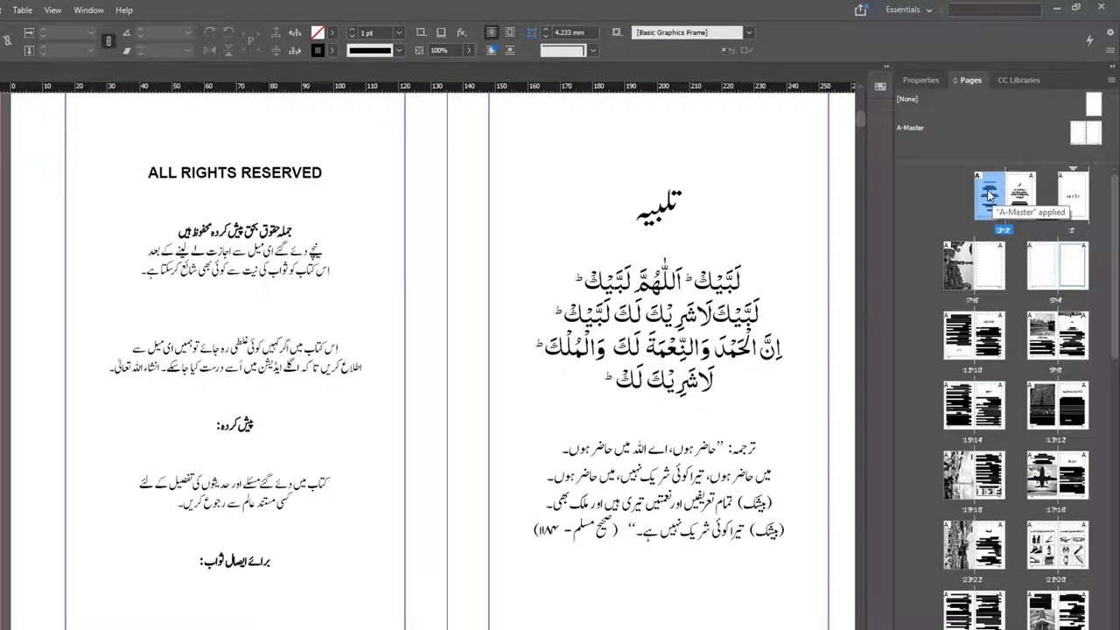
pyautogui.press('alt')
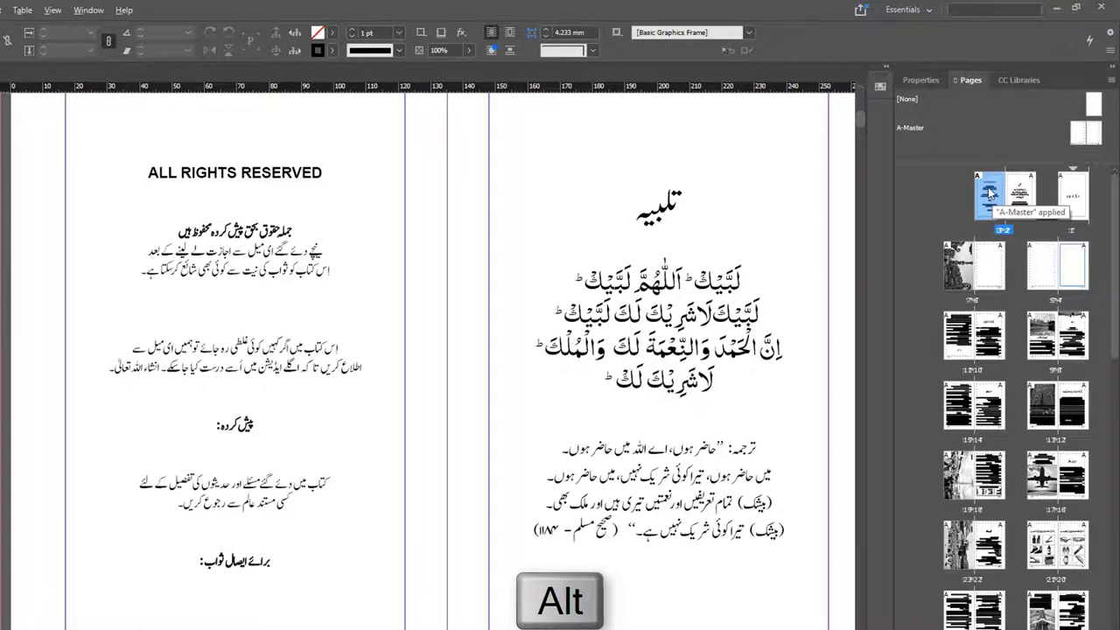
pyautogui.moveTo(988, 193); pyautogui.dragTo(921, 213)
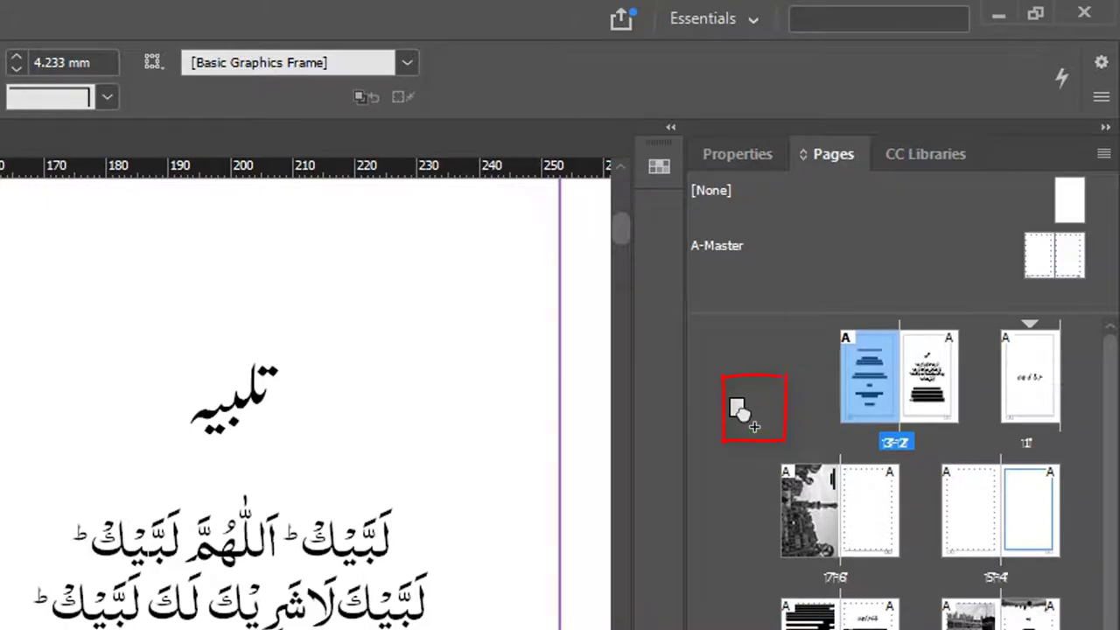
pyautogui.moveTo(735, 405); pyautogui.dragTo(738, 406)
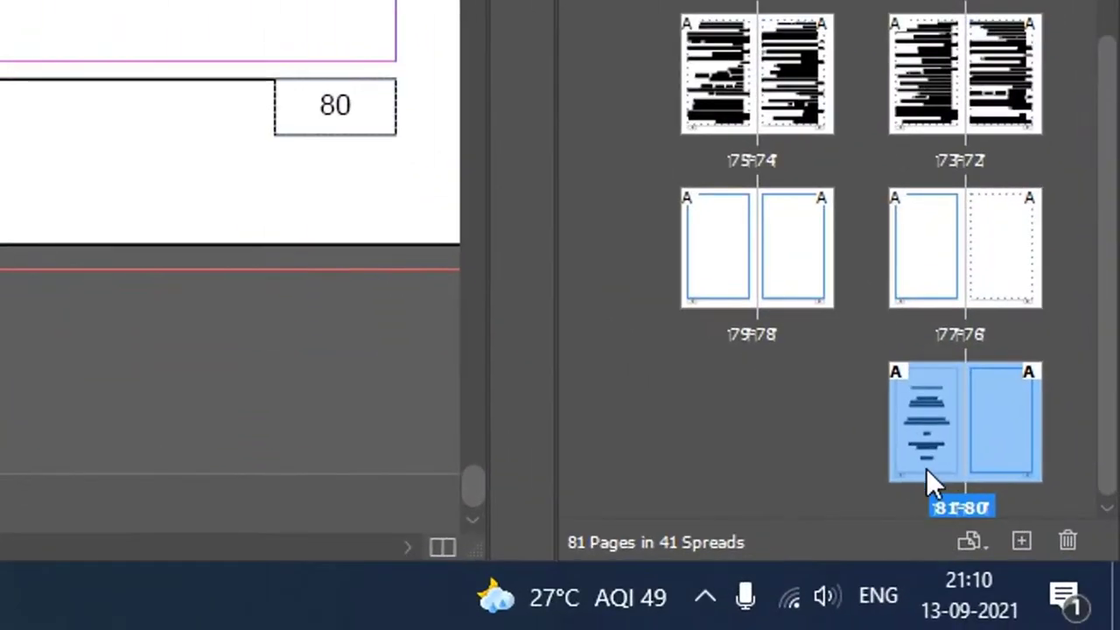
pyautogui.click(1023, 629)
pyautogui.moveTo(932, 448); pyautogui.dragTo(930, 445)
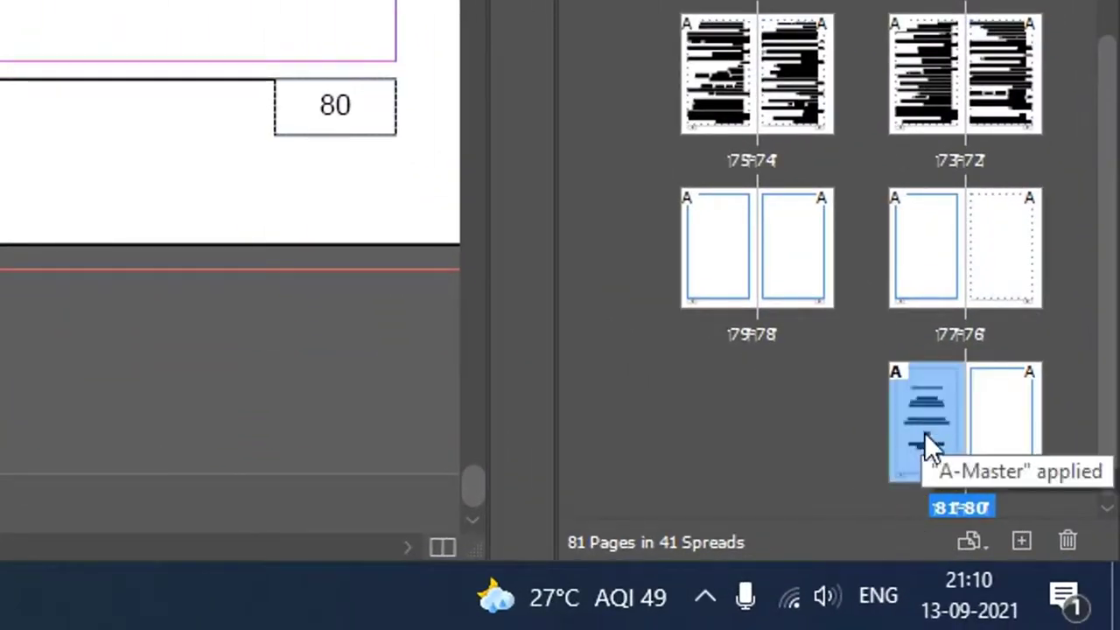
pyautogui.doubleClick(937, 425)
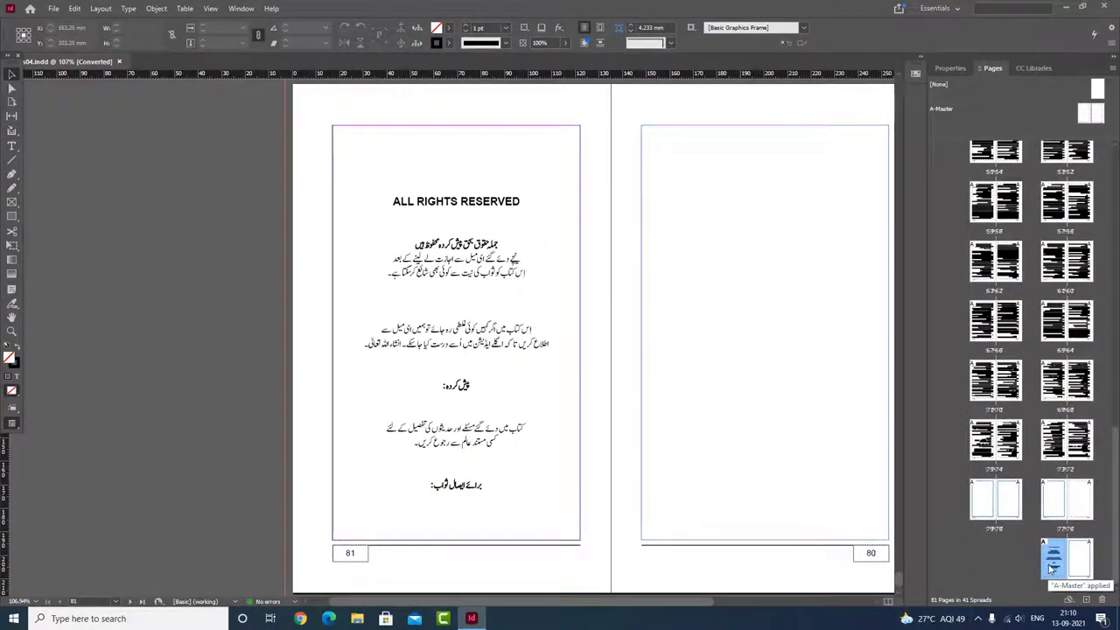
# Delete page 81, the duplicated "ALL RIGHTS RESERVED" page, together with its objects.
pyautogui.moveTo(1114, 486); pyautogui.dragTo(1115, 201)
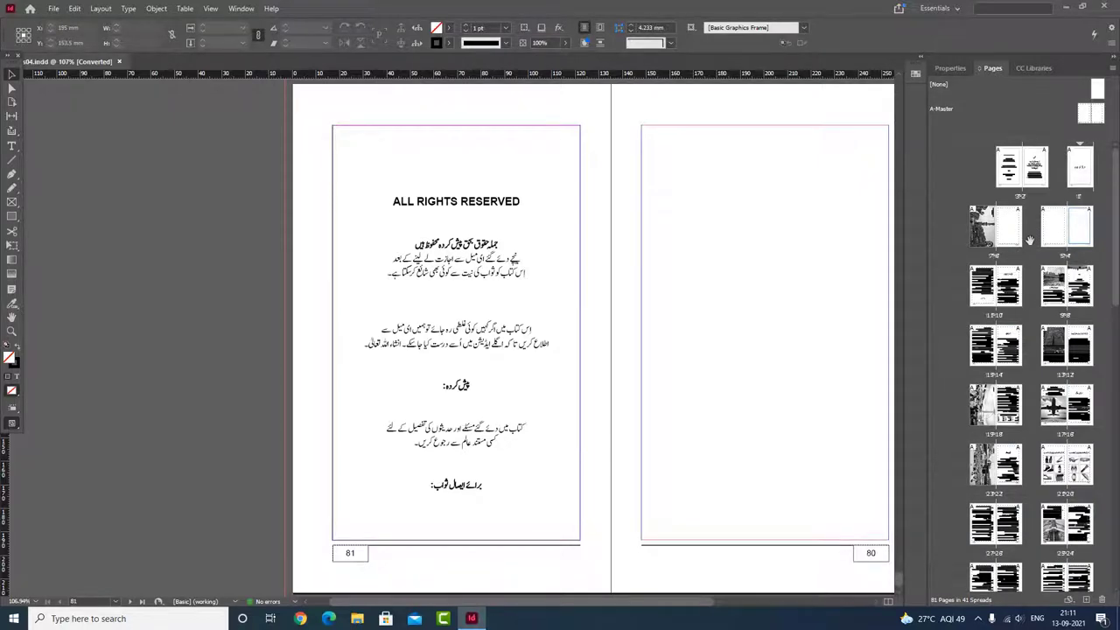
pyautogui.moveTo(1116, 259); pyautogui.dragTo(1116, 567)
pyautogui.click(1054, 567)
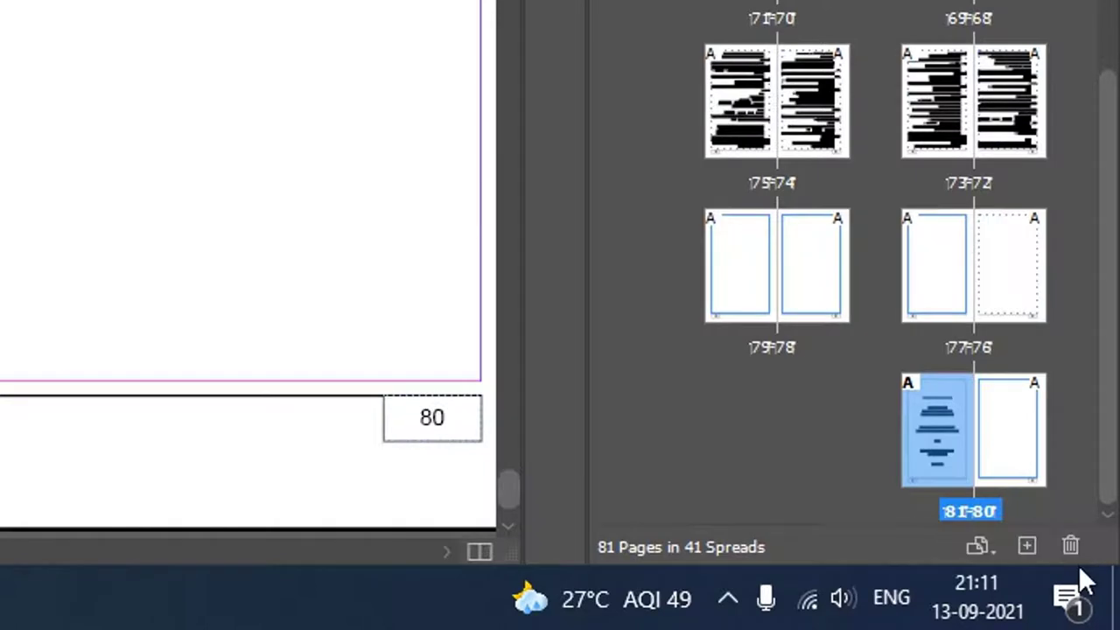
pyautogui.click(1073, 551)
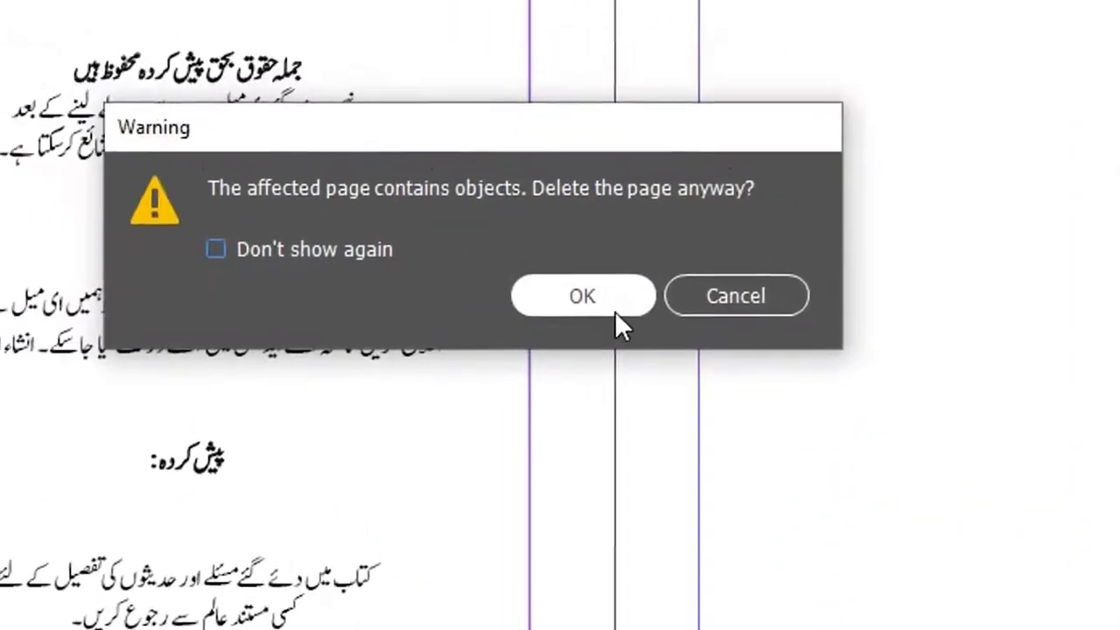
pyautogui.click(612, 307)
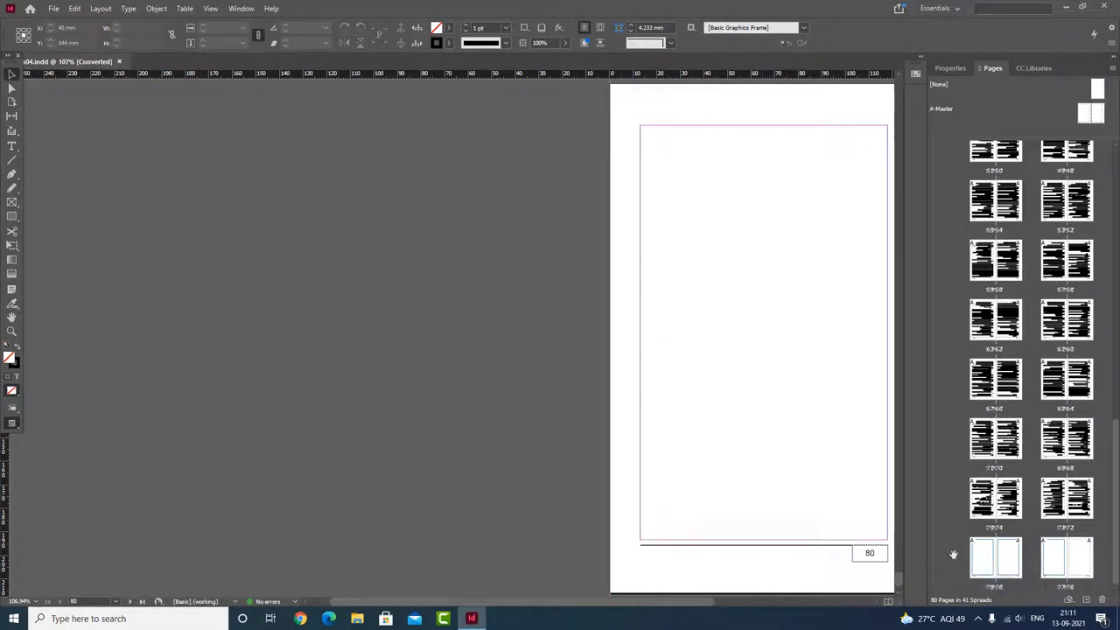
# Select the four pages 76 to 79 together and delete them with their objects.
pyautogui.click(1085, 567)
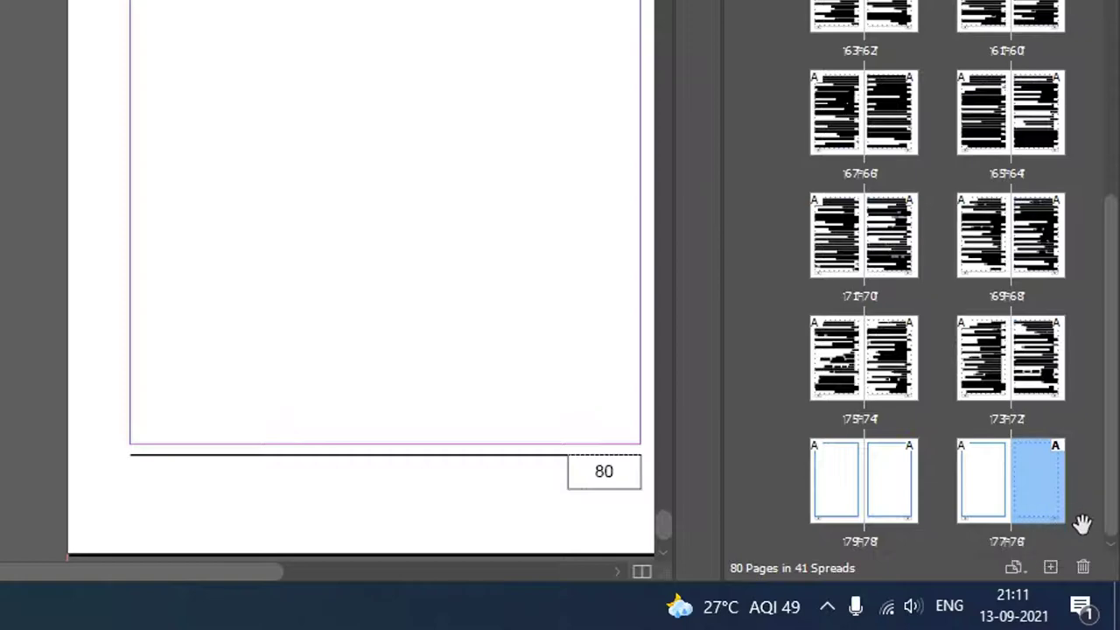
pyautogui.press('shift')
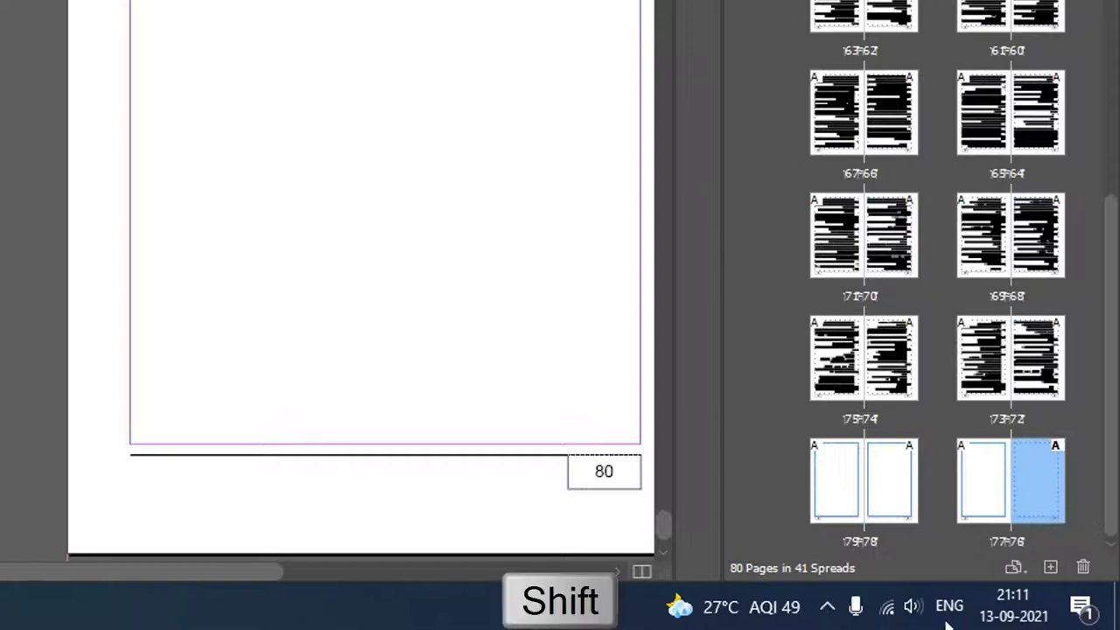
pyautogui.keyDown('shift'); pyautogui.click(835, 488); pyautogui.keyUp('shift')
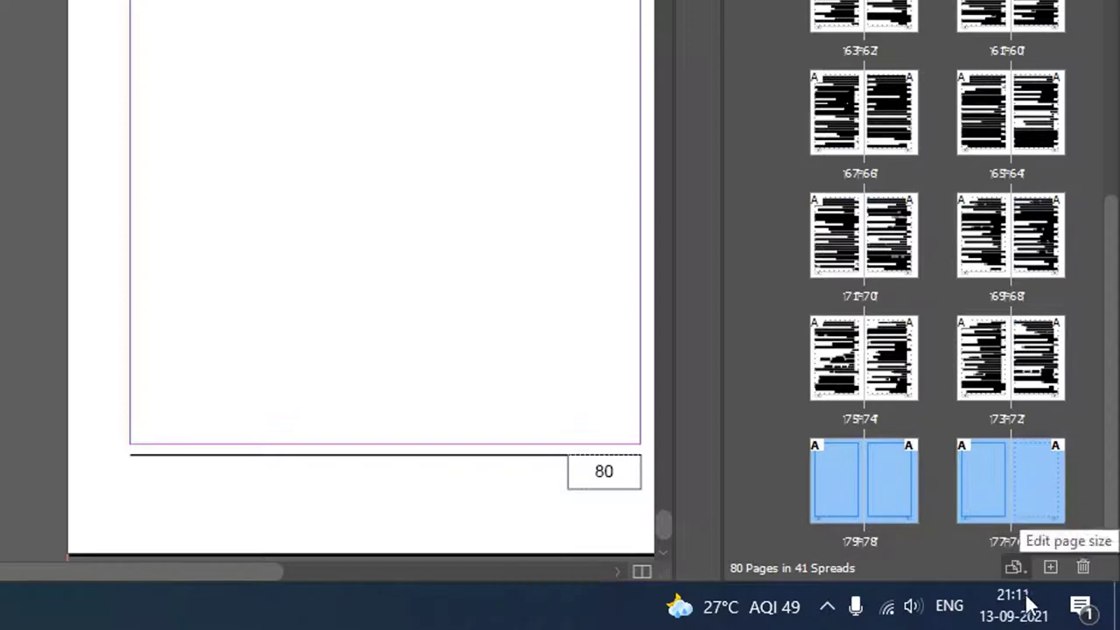
pyautogui.click(1085, 570)
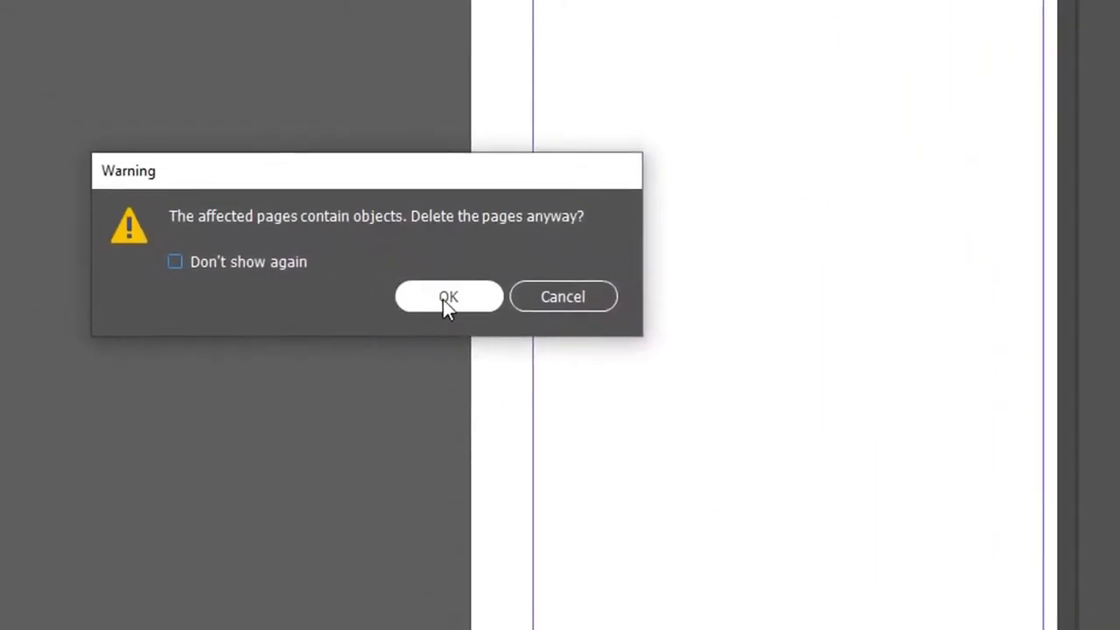
pyautogui.click(445, 303)
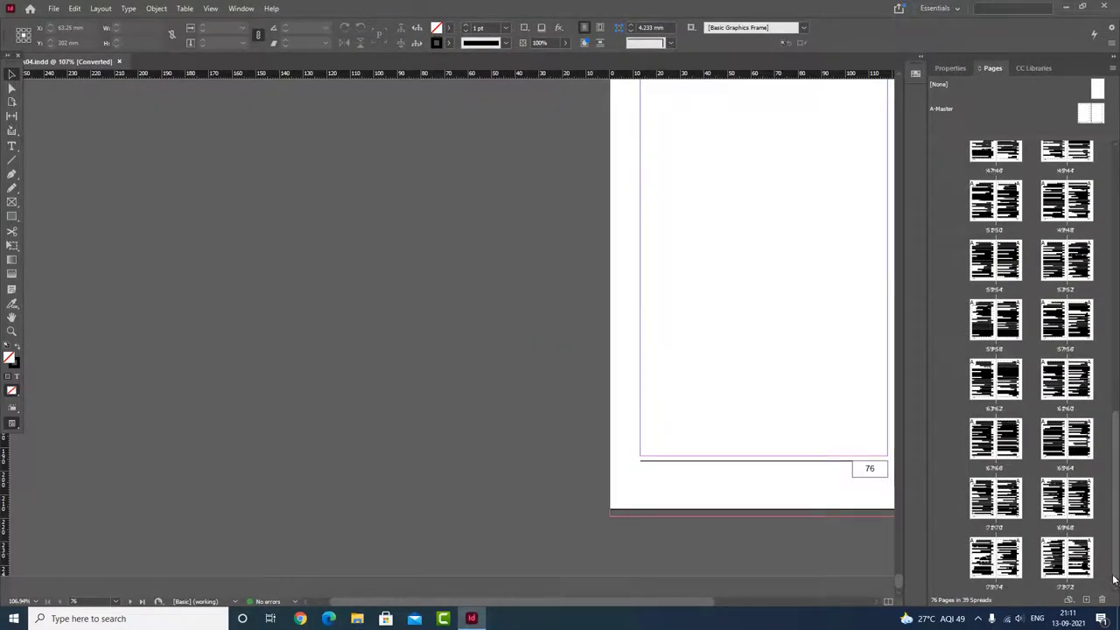
# Undo the deletion of pages 76 to 79 and view the last page thumbnails of the document.
pyautogui.scroll(10, 1117, 577)
pyautogui.scroll(5, 700, 343)
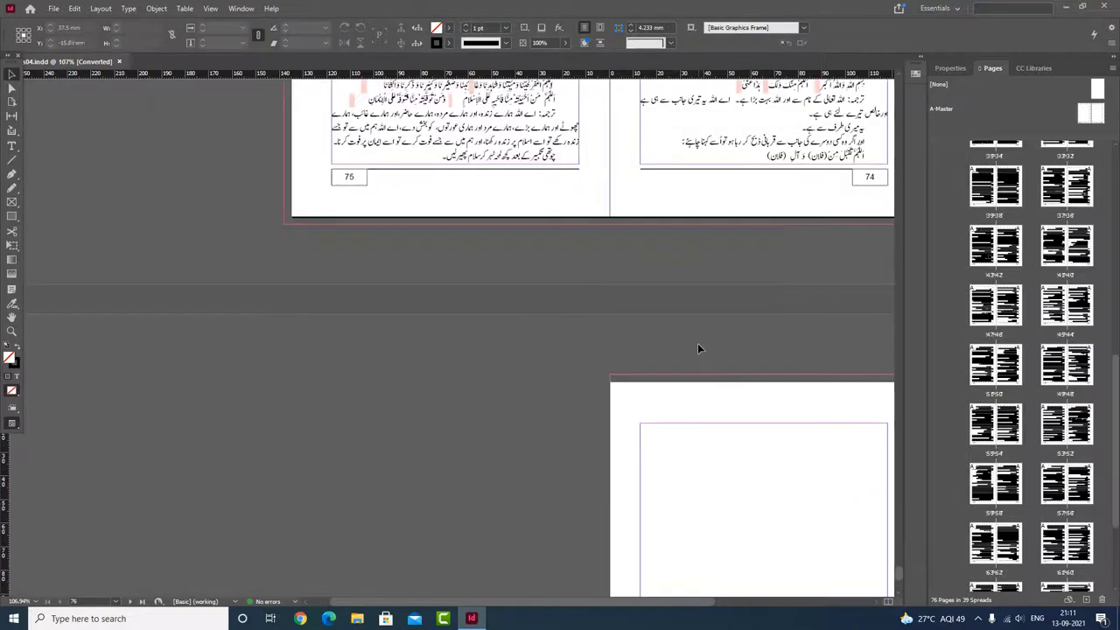
pyautogui.scroll(-3, 1116, 589)
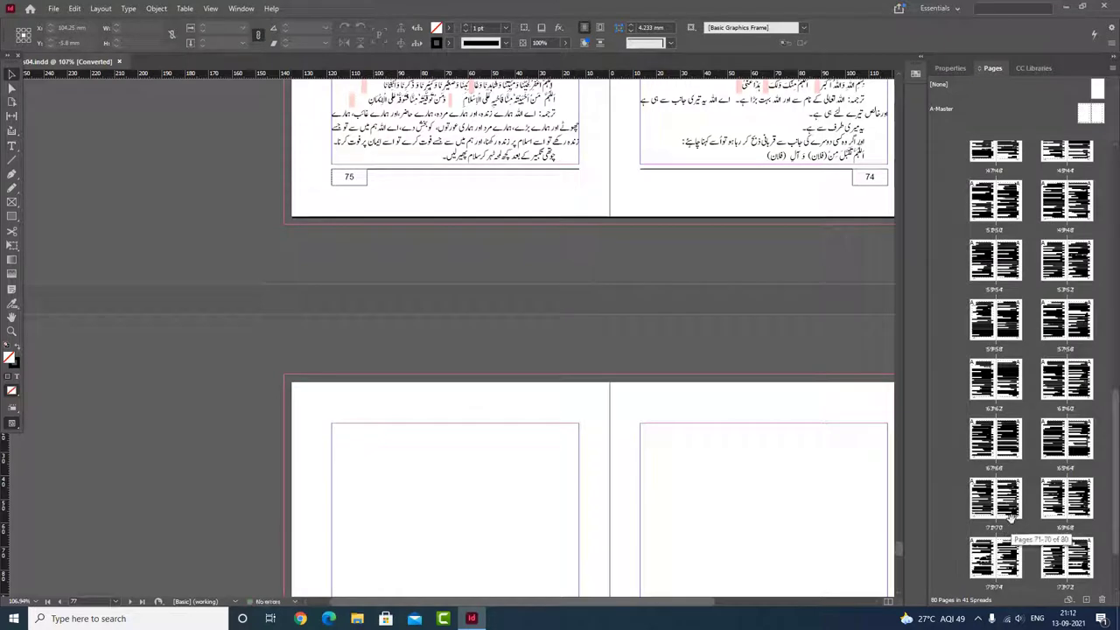
pyautogui.scroll(-1, 1011, 518)
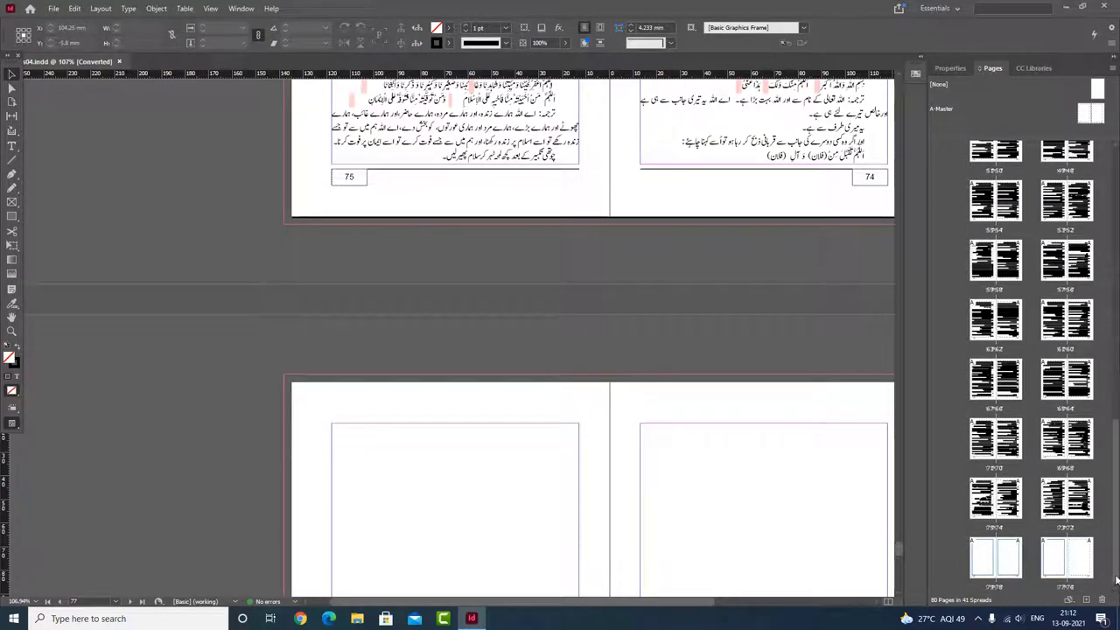
pyautogui.moveTo(1116, 579); pyautogui.dragTo(1116, 610)
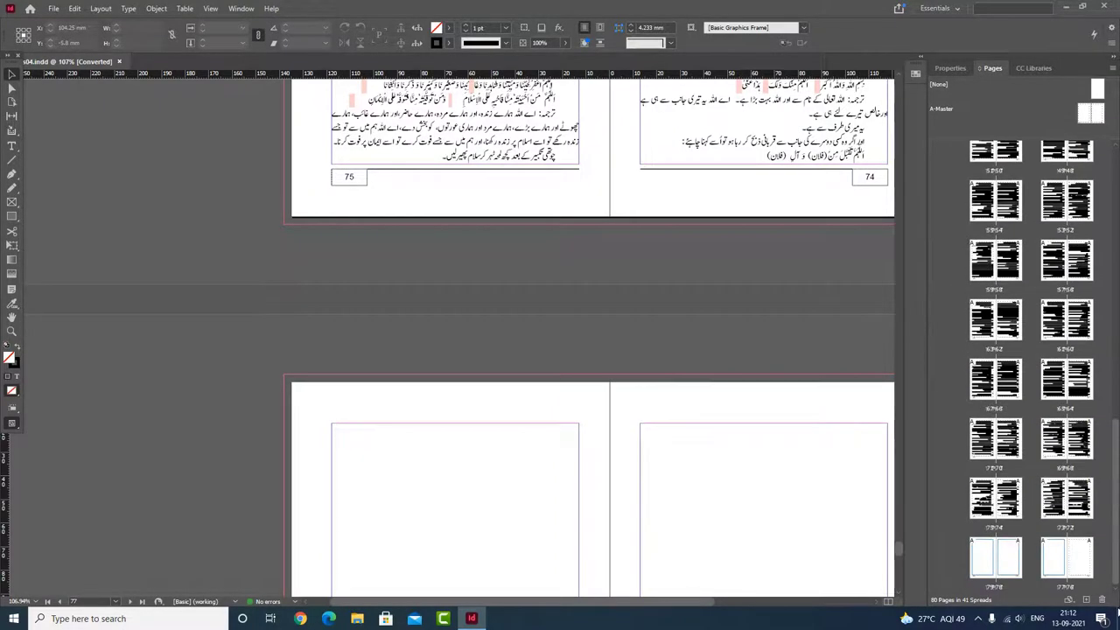
# Select the nonadjacent pages 60, 76 and 78 together and try to delete them with their objects.
pyautogui.click(1085, 566)
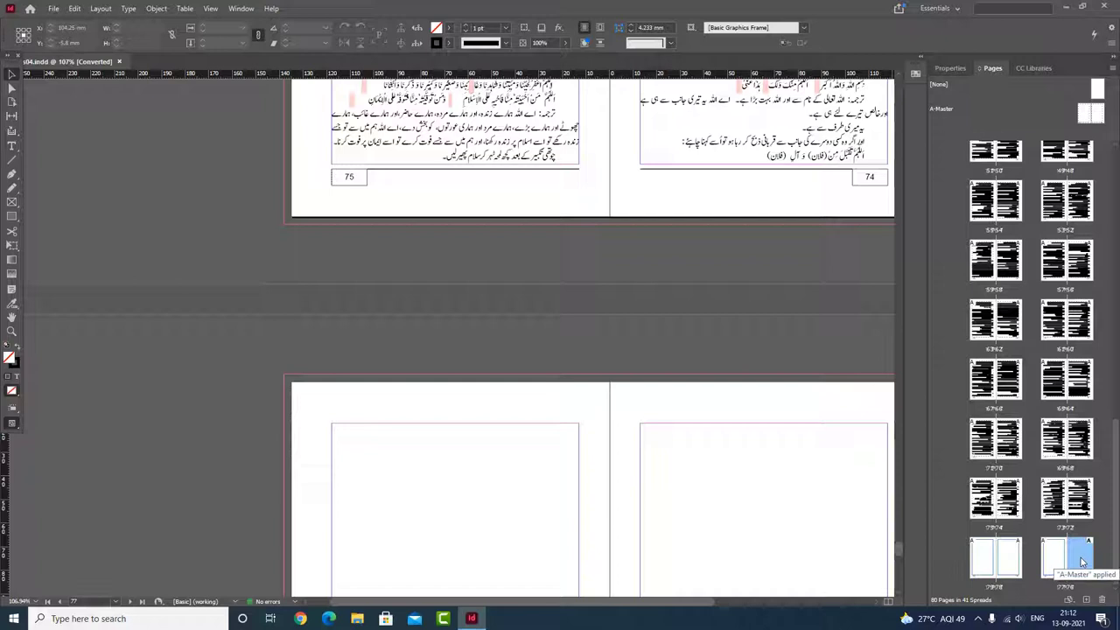
pyautogui.keyDown('ctrl'); pyautogui.click(1011, 563); pyautogui.keyUp('ctrl')
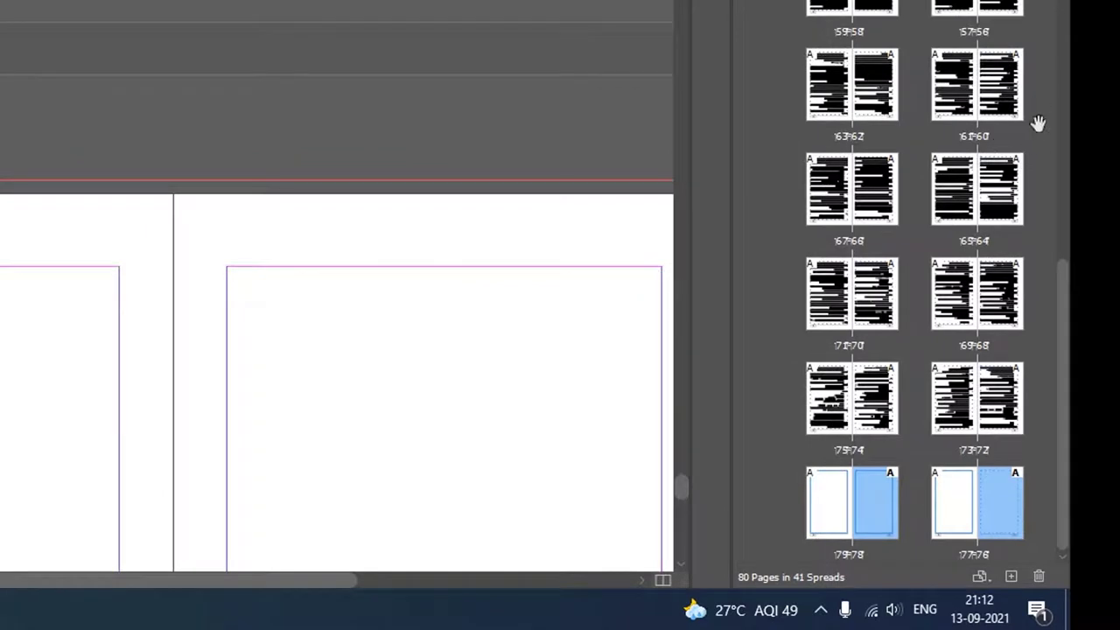
pyautogui.keyDown('ctrl'); pyautogui.click(1003, 101); pyautogui.keyUp('ctrl')
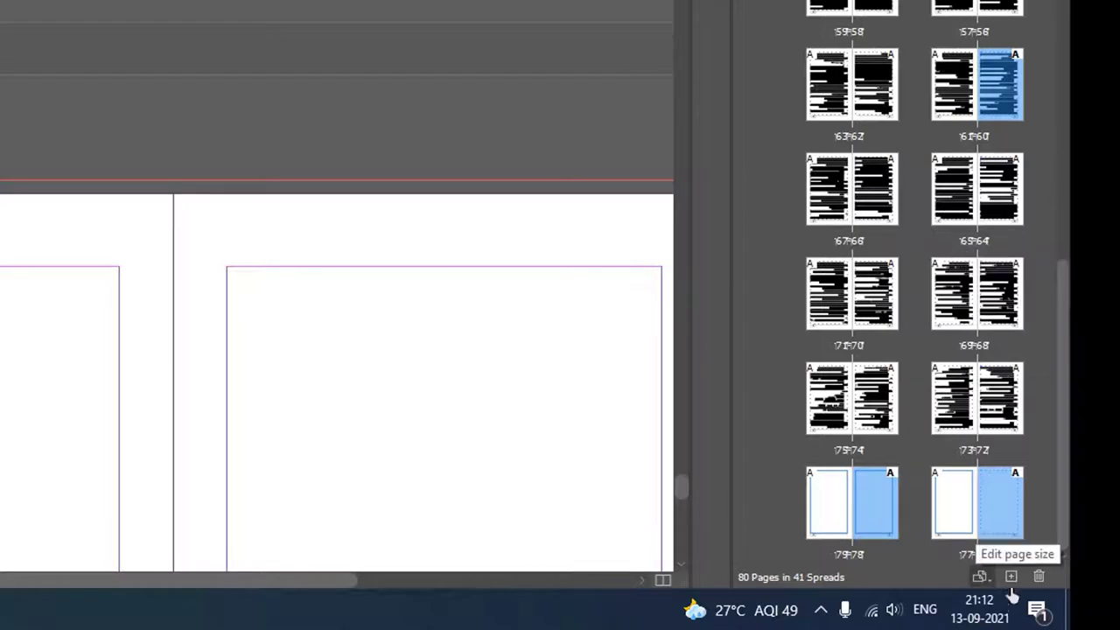
pyautogui.click(1039, 577)
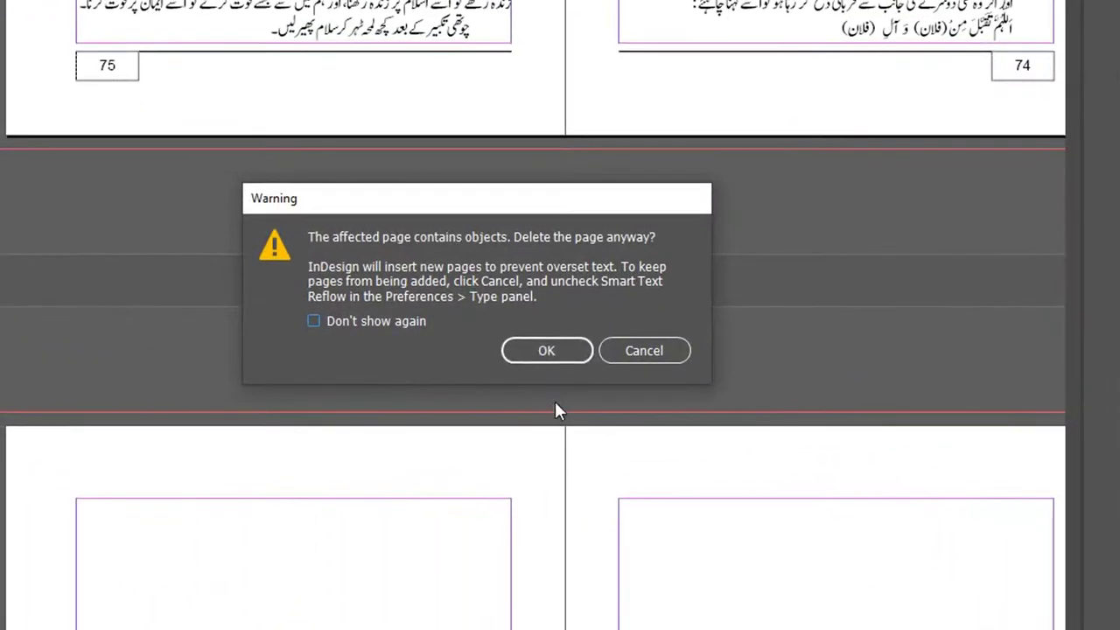
pyautogui.click(398, 262)
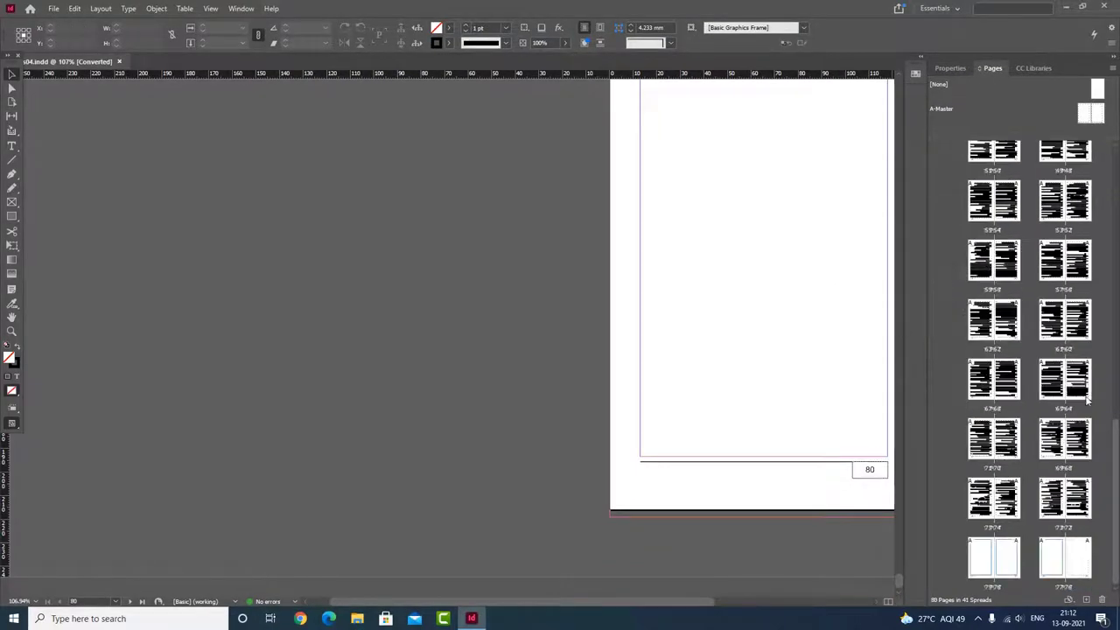
# Create a new blank document, Untitled-1, and switch back to the book document.
pyautogui.click(54, 8)
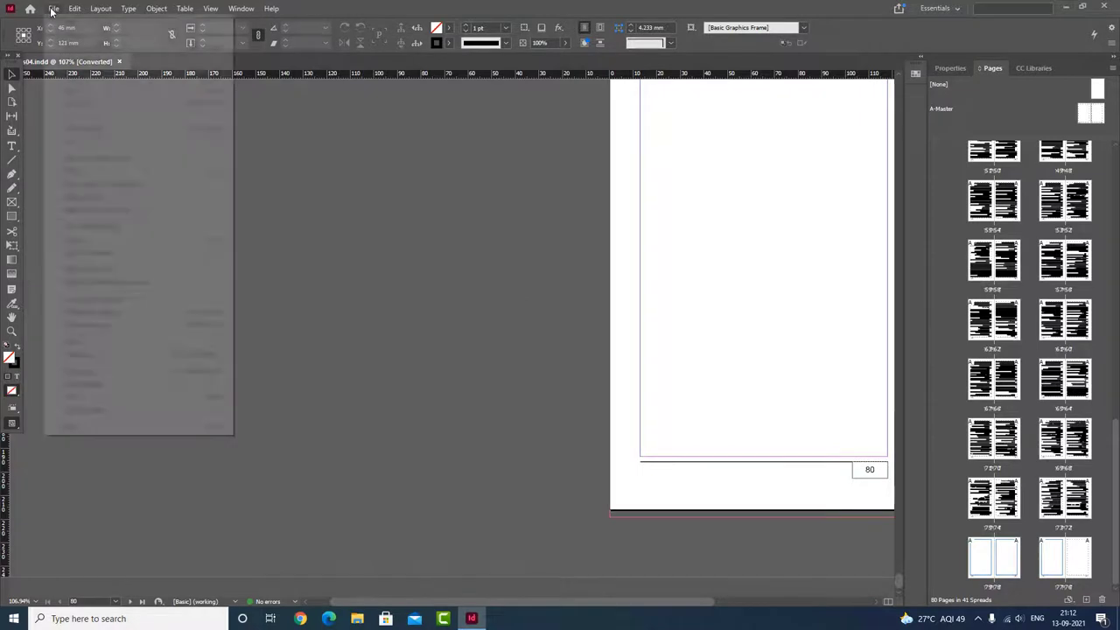
pyautogui.click(260, 23)
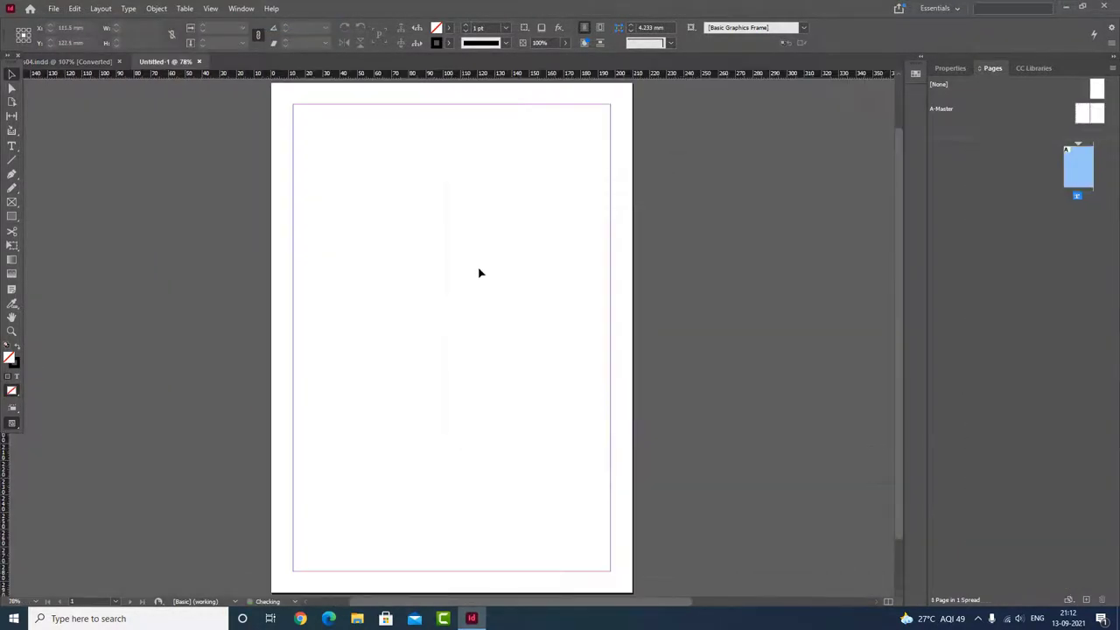
pyautogui.click(88, 60)
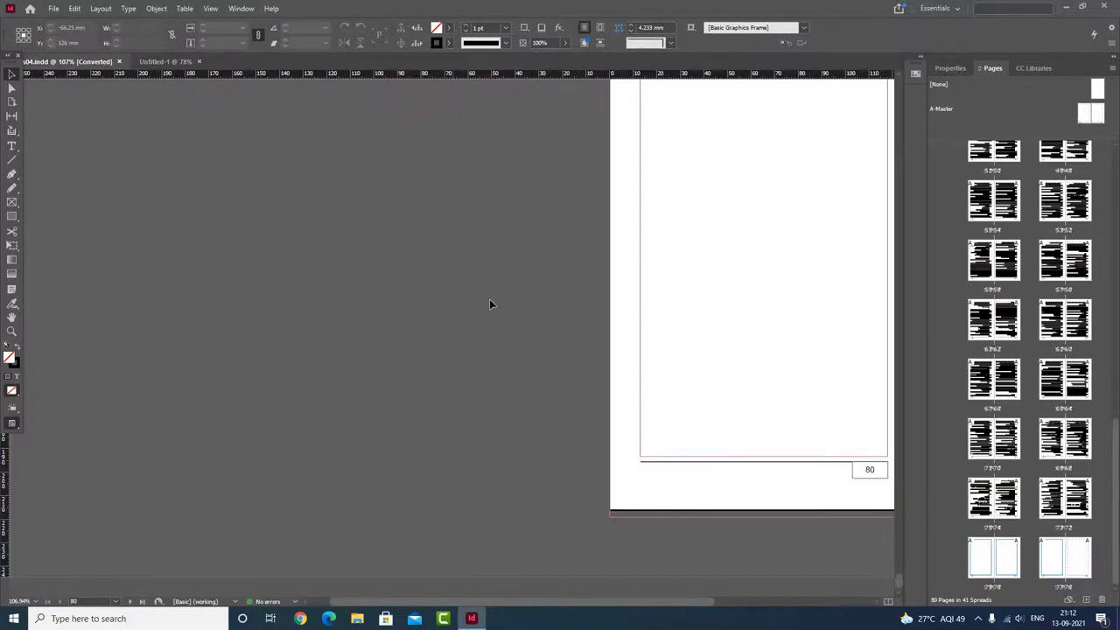
# Try to move page 7, the photo page, after page 12 within the current document.
pyautogui.scroll(5, 965, 303)
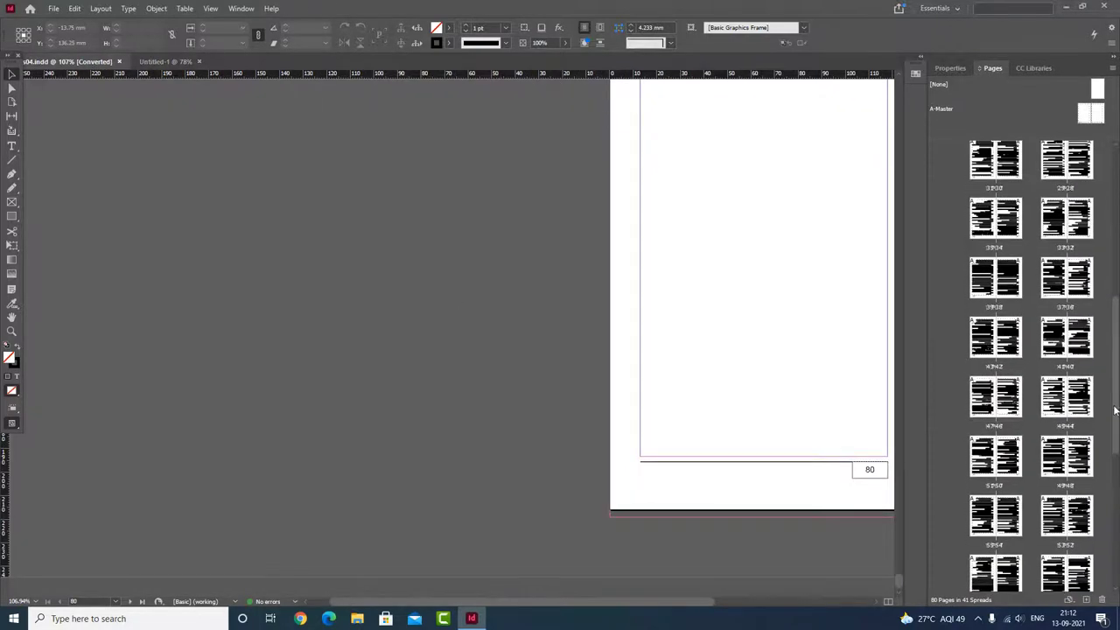
pyautogui.moveTo(1113, 405); pyautogui.dragTo(1102, 304)
pyautogui.scroll(5, 1103, 304)
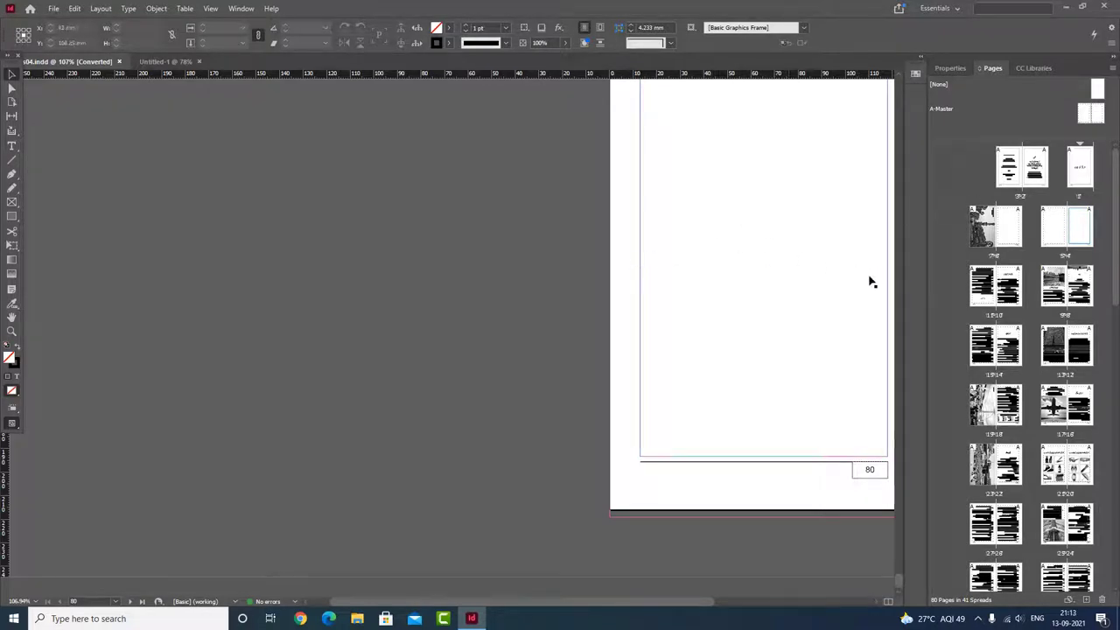
pyautogui.click(982, 232)
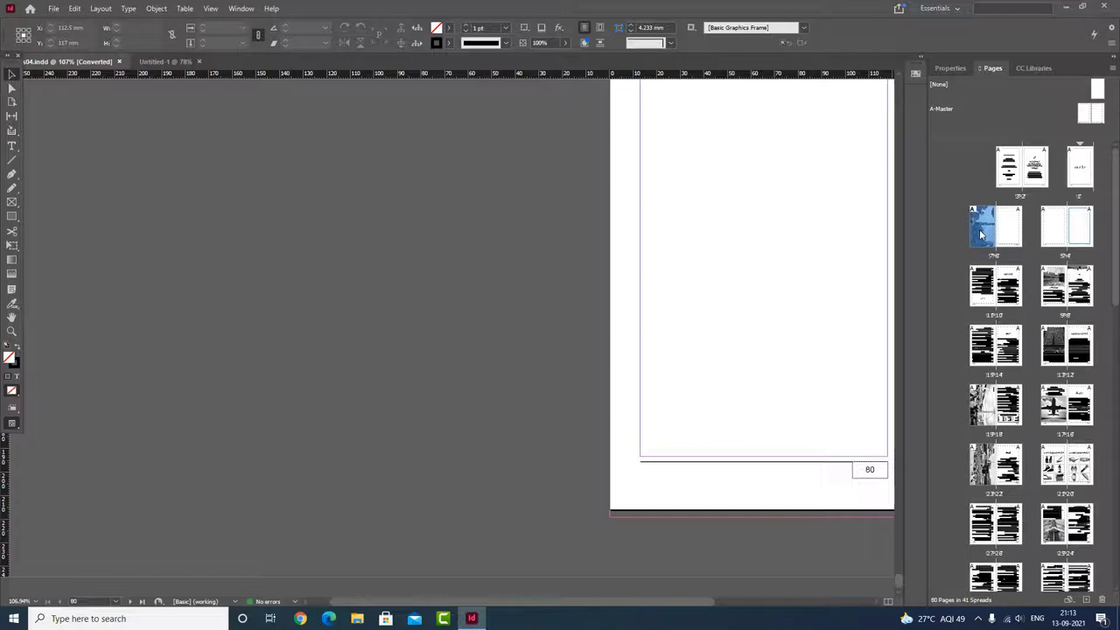
pyautogui.rightClick(981, 234)
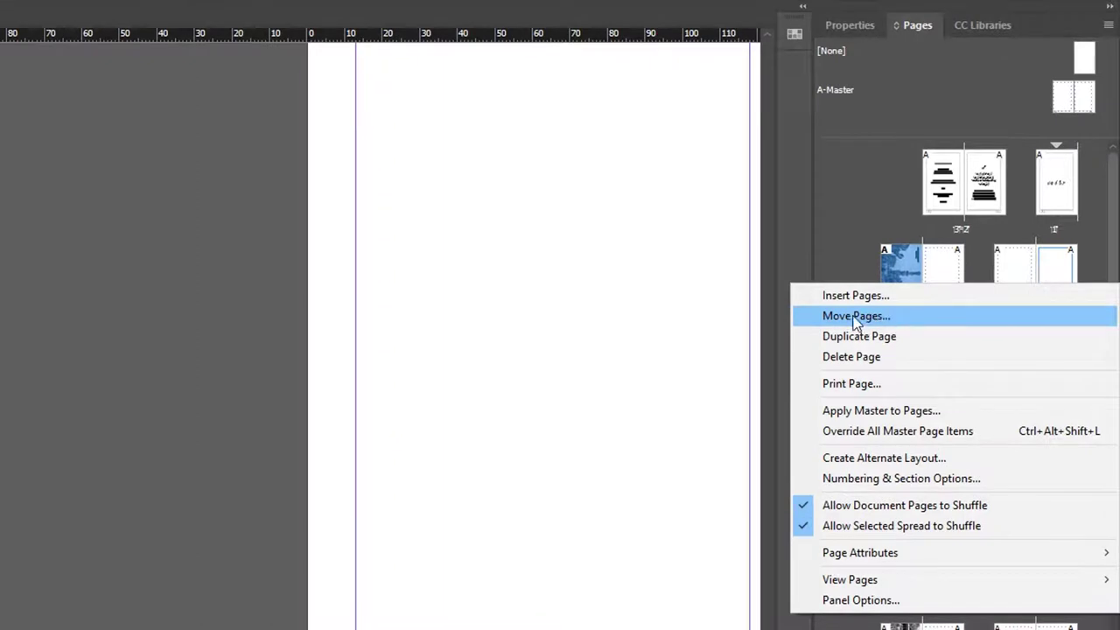
pyautogui.click(856, 317)
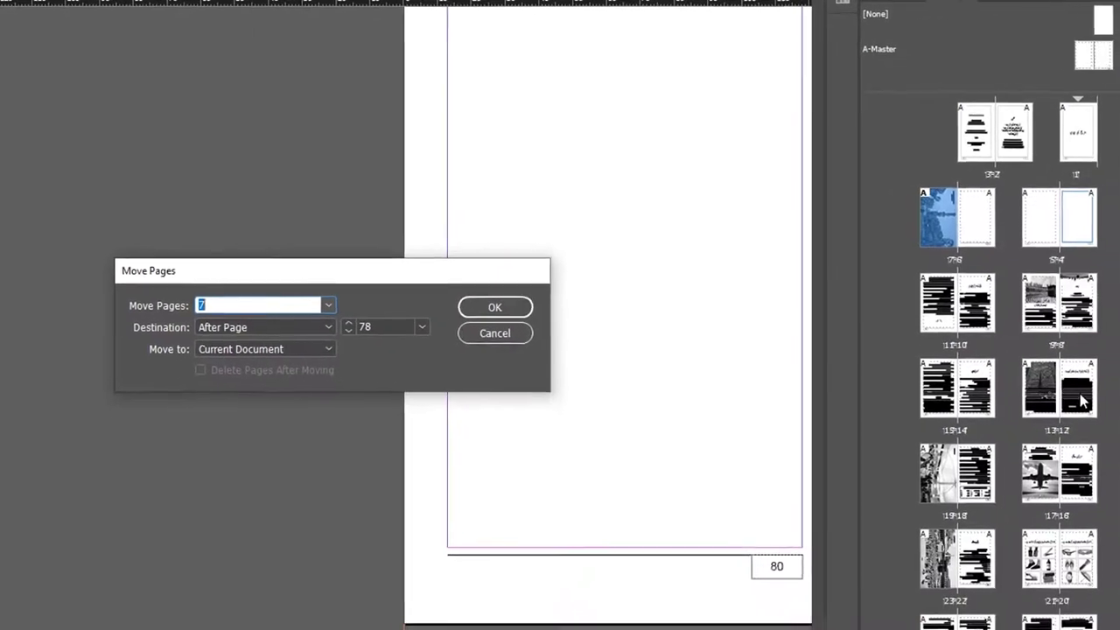
pyautogui.doubleClick(379, 322)
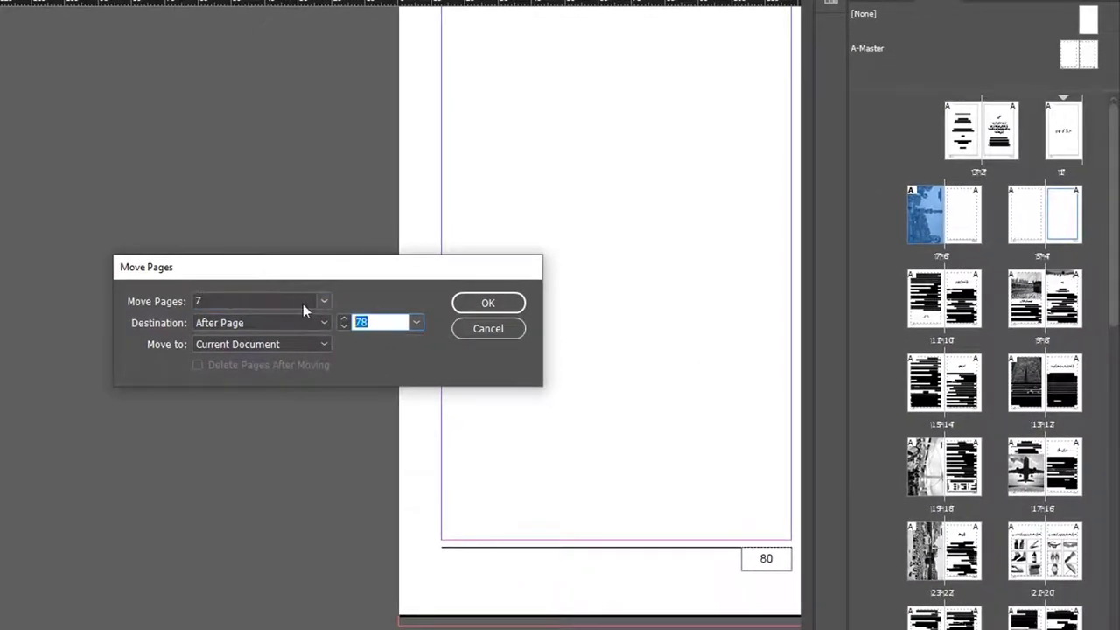
pyautogui.write('12')
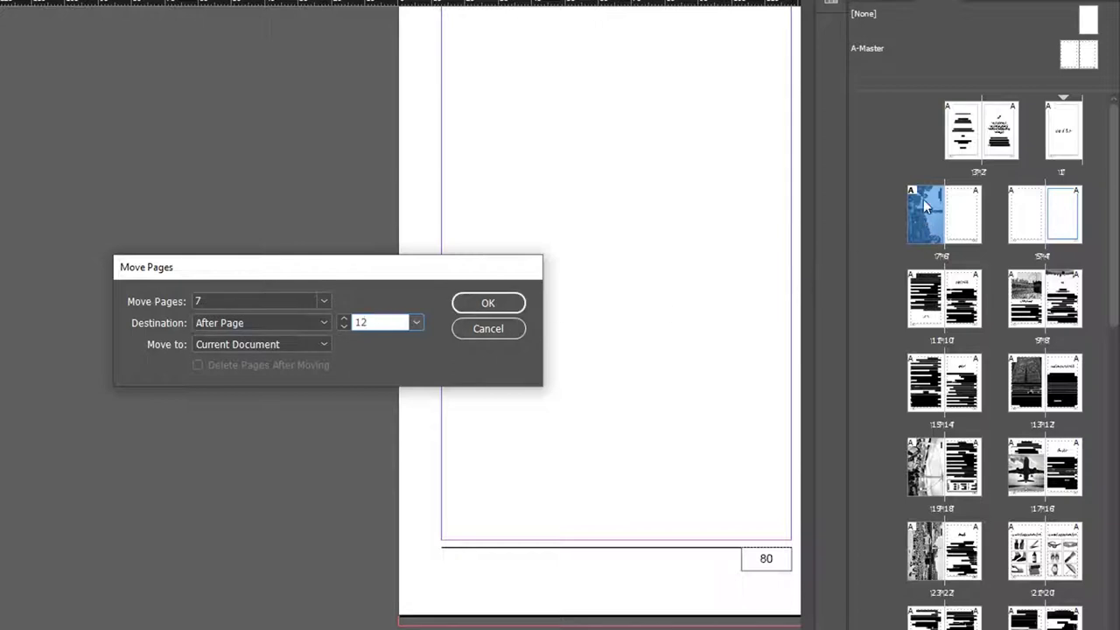
pyautogui.click(487, 303)
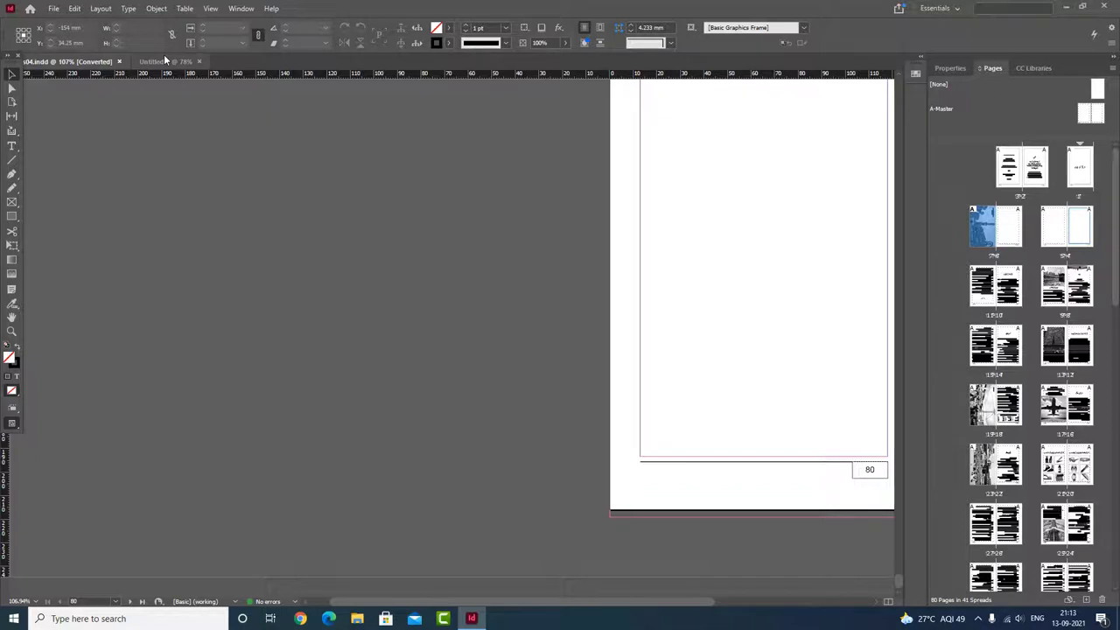
# Move page 7 after page 1 of Untitled-1 without deleting it from the book, accepting the differing page sizes.
pyautogui.rightClick(982, 226)
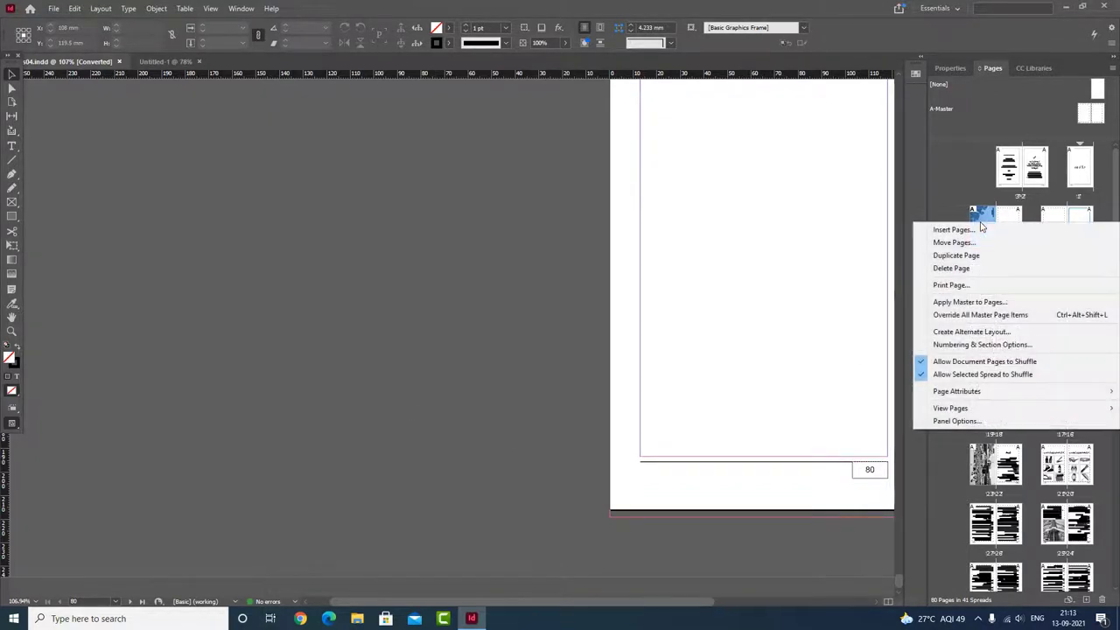
pyautogui.click(956, 243)
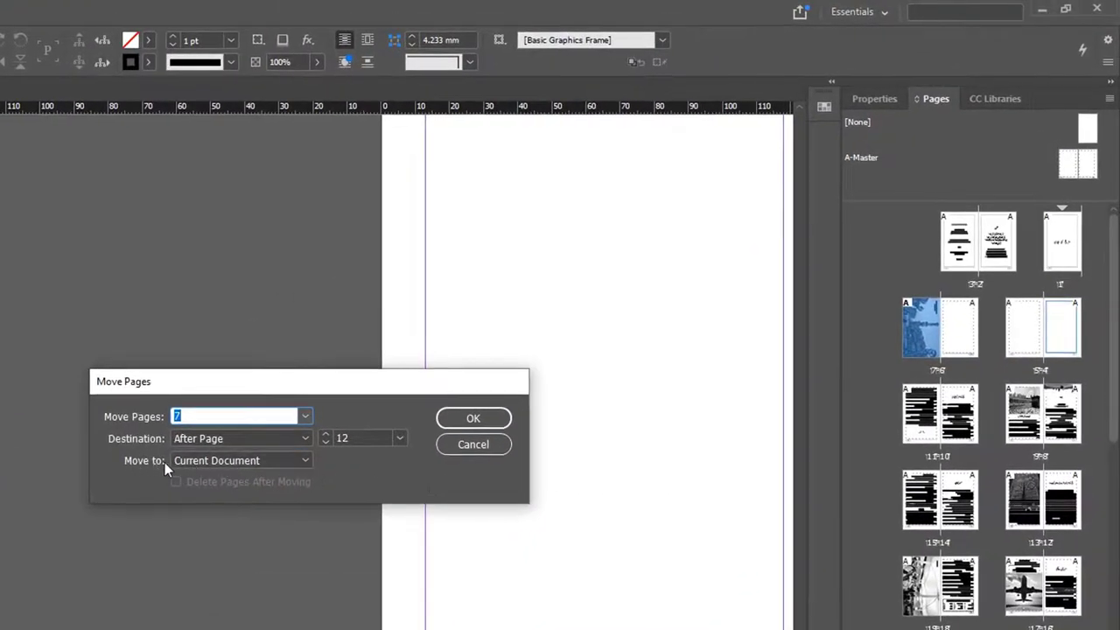
pyautogui.click(243, 463)
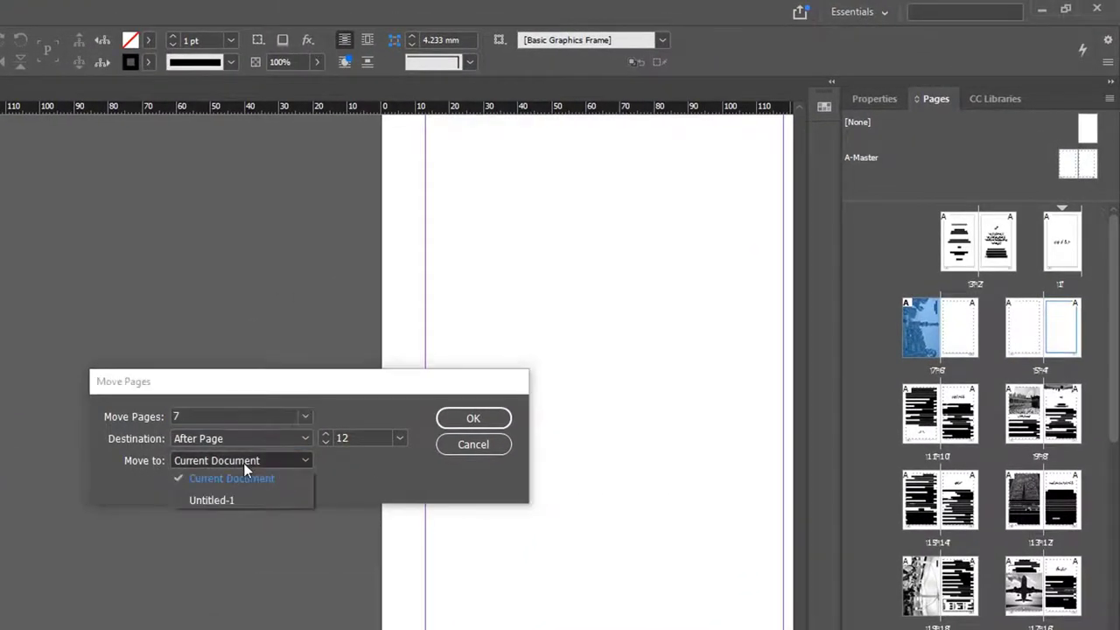
pyautogui.click(212, 501)
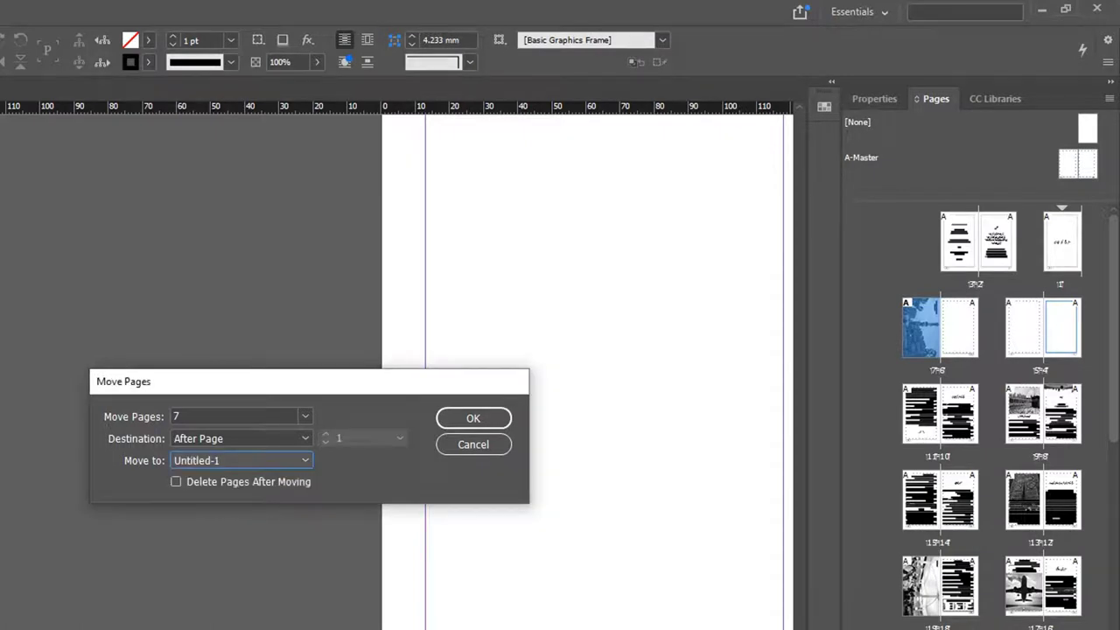
pyautogui.click(473, 420)
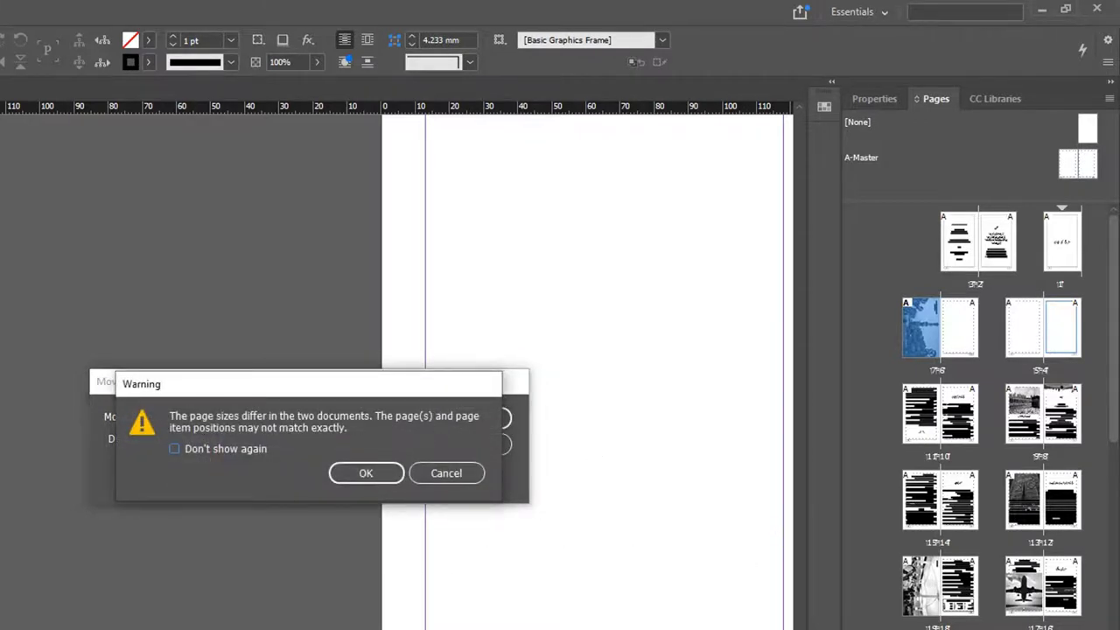
pyautogui.click(381, 473)
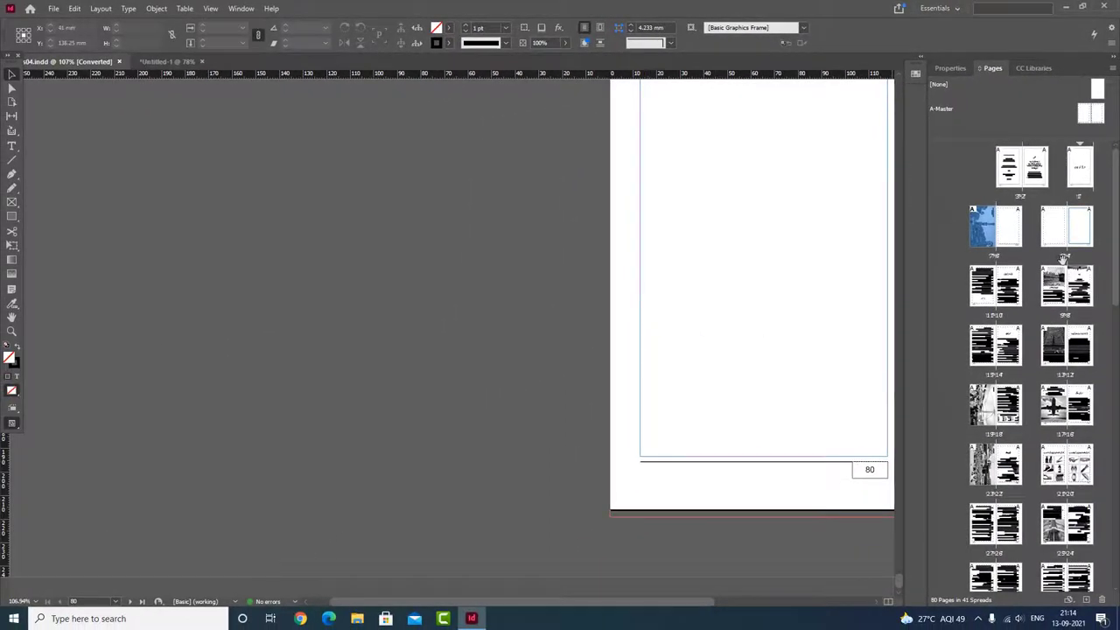
pyautogui.click(955, 246)
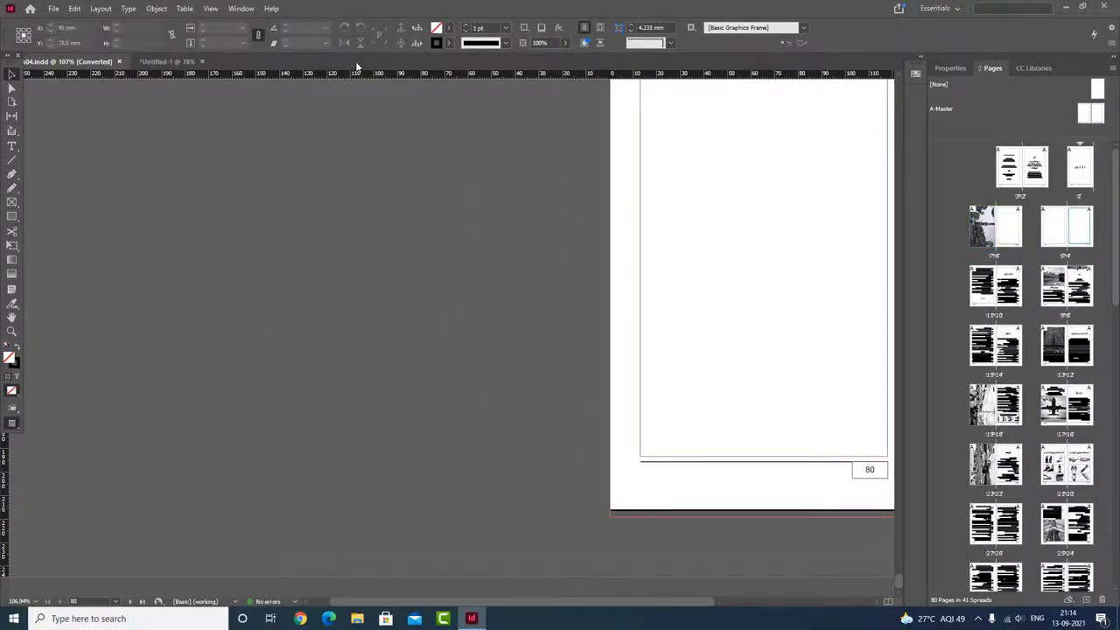
# Open the transferred page 2 in Untitled-1 and remove it from that document.
pyautogui.click(186, 62)
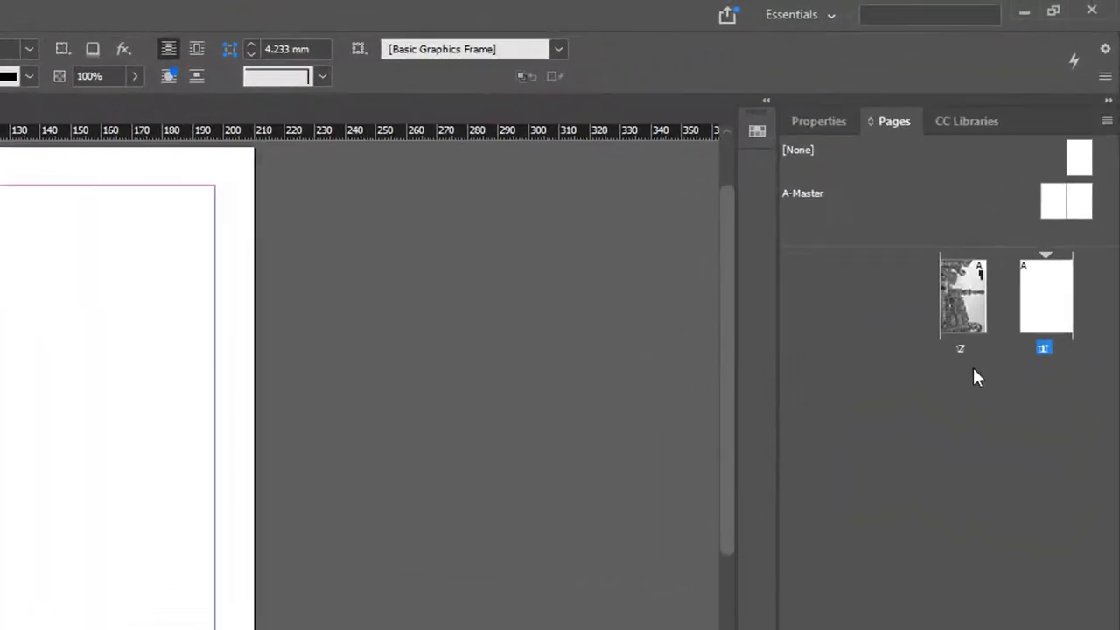
pyautogui.doubleClick(961, 296)
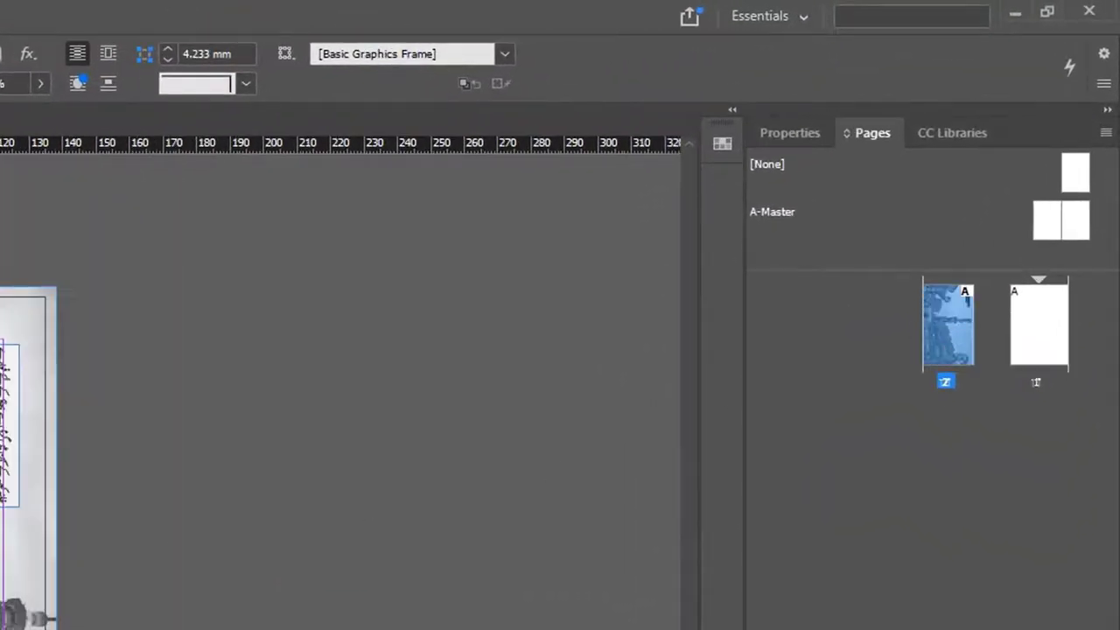
pyautogui.click(1004, 551)
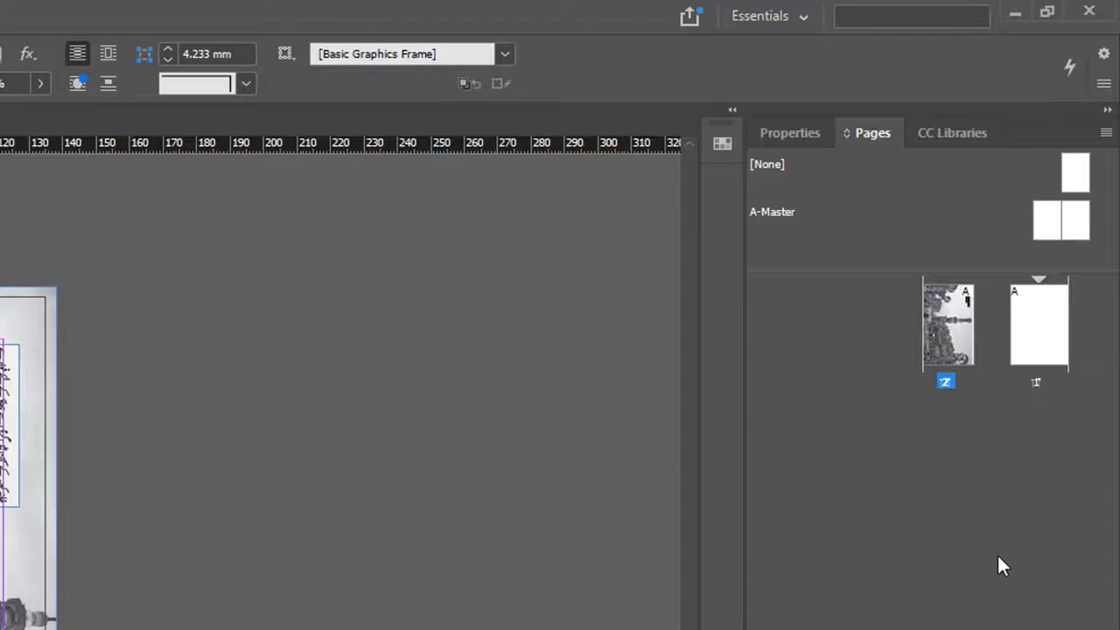
pyautogui.press('Delete')
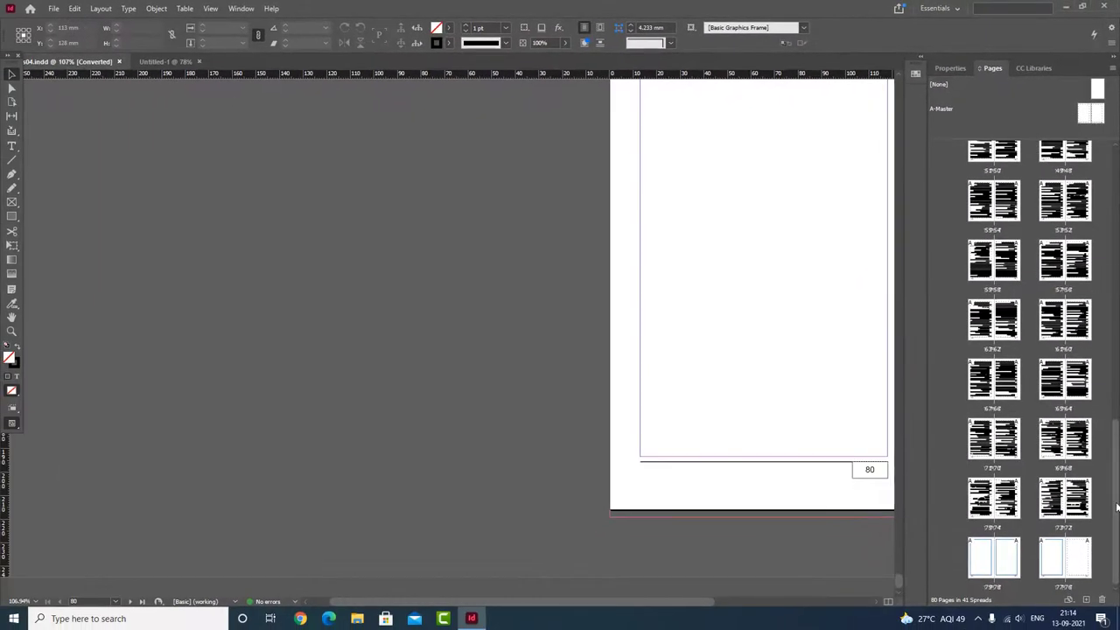
# Move page 7 after page 1 of Untitled-1 with Delete Pages After Moving enabled, accepting the page-size difference and the page's deletion from the book.
pyautogui.moveTo(1117, 506); pyautogui.dragTo(1104, 169)
pyautogui.click(990, 226)
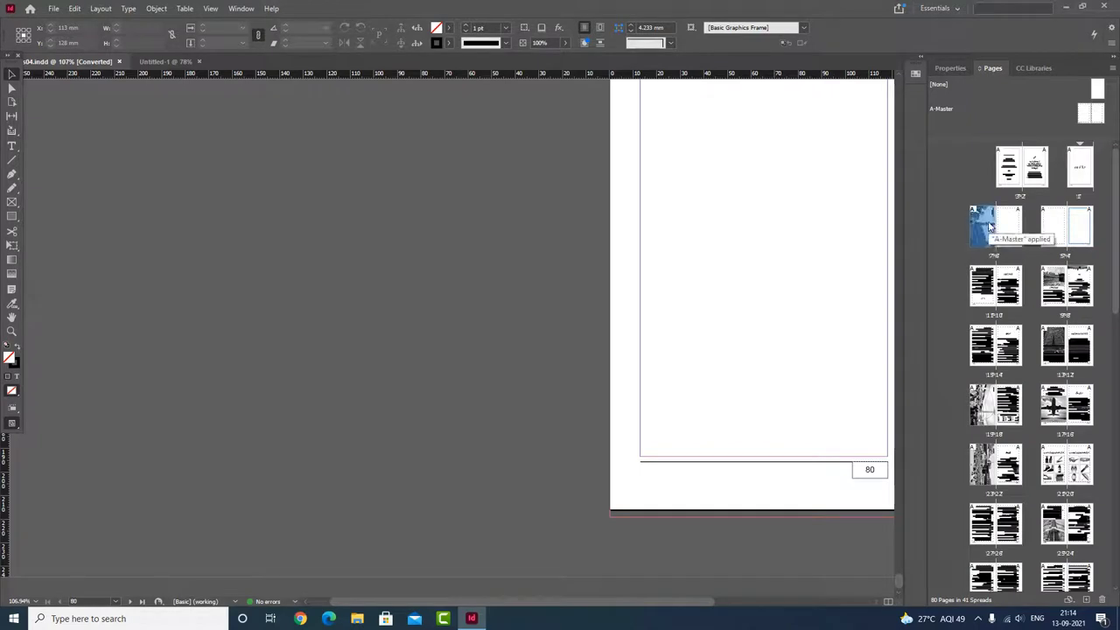
pyautogui.rightClick(990, 225)
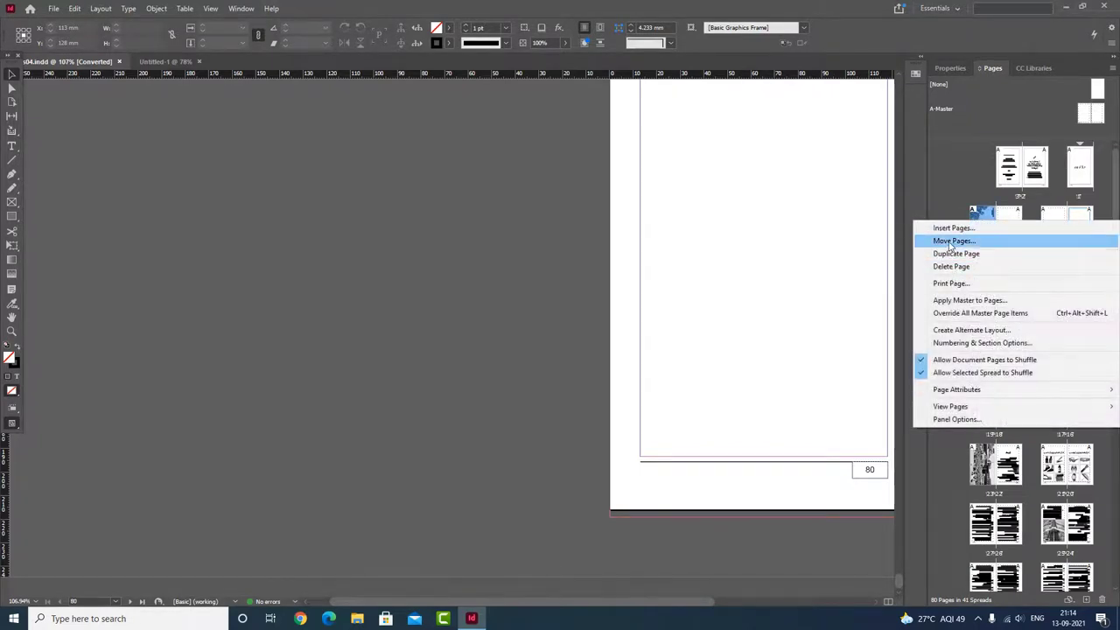
pyautogui.click(949, 241)
pyautogui.click(513, 319)
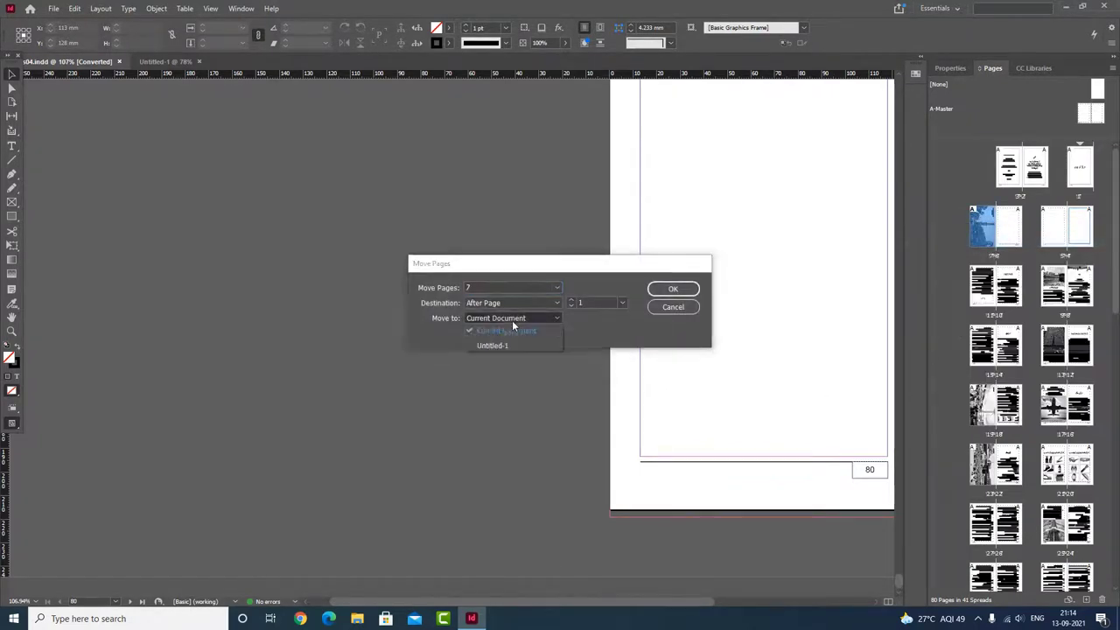
pyautogui.click(502, 345)
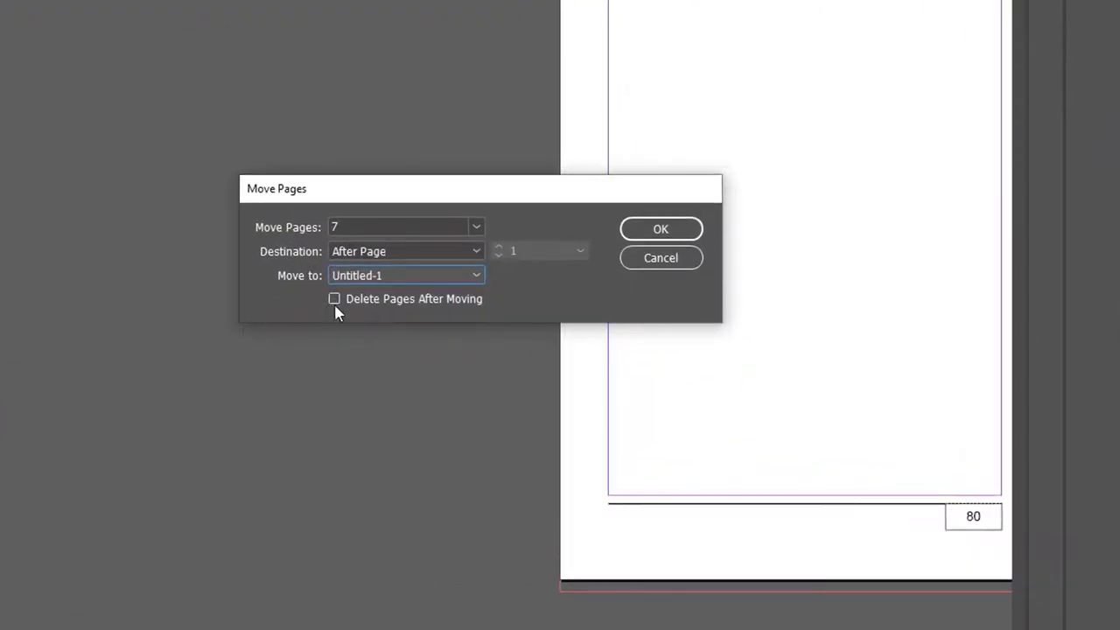
pyautogui.click(335, 299)
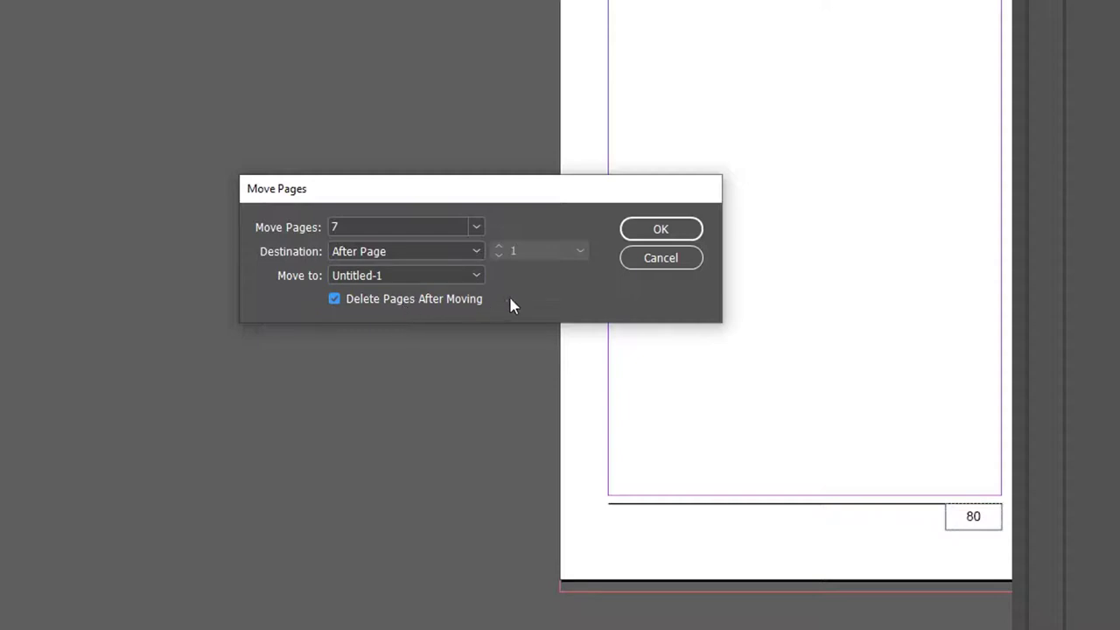
pyautogui.click(660, 231)
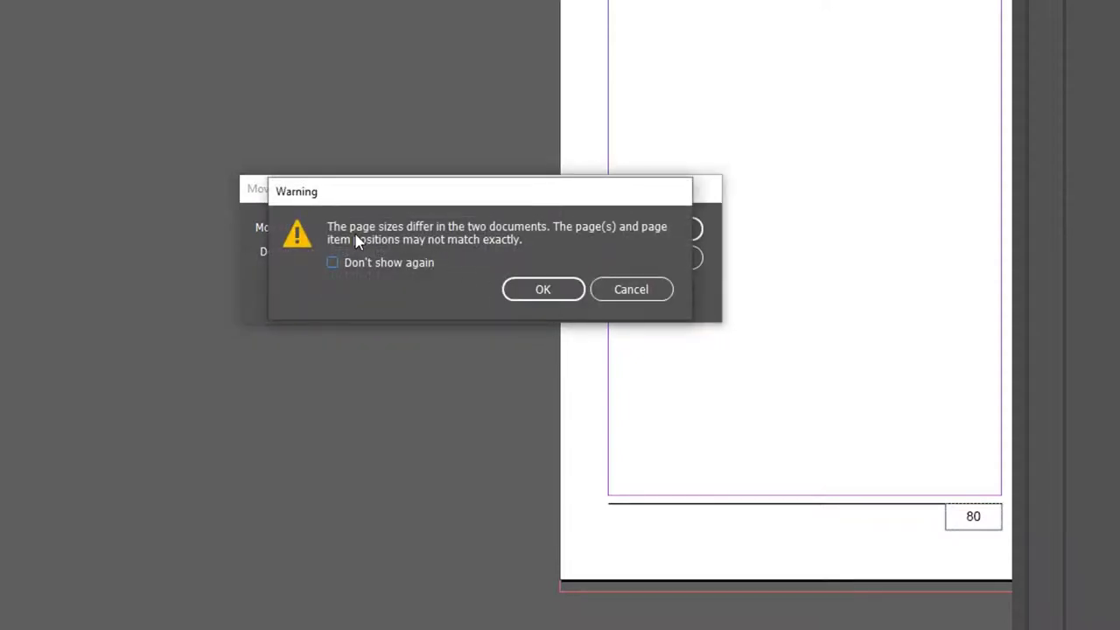
pyautogui.click(537, 289)
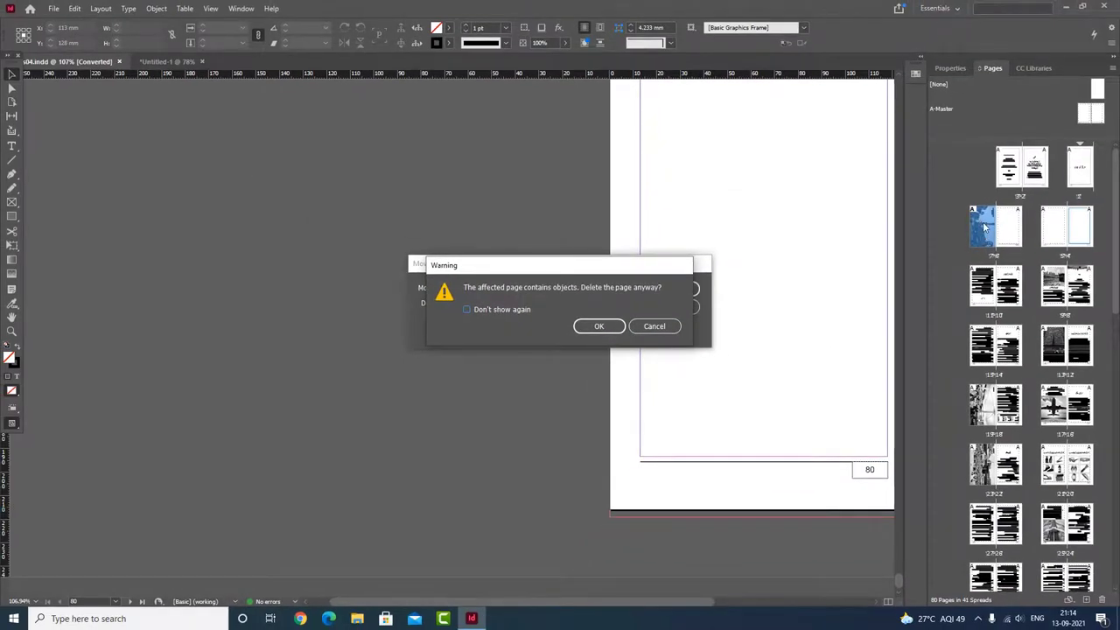
pyautogui.moveTo(663, 273); pyautogui.dragTo(610, 214)
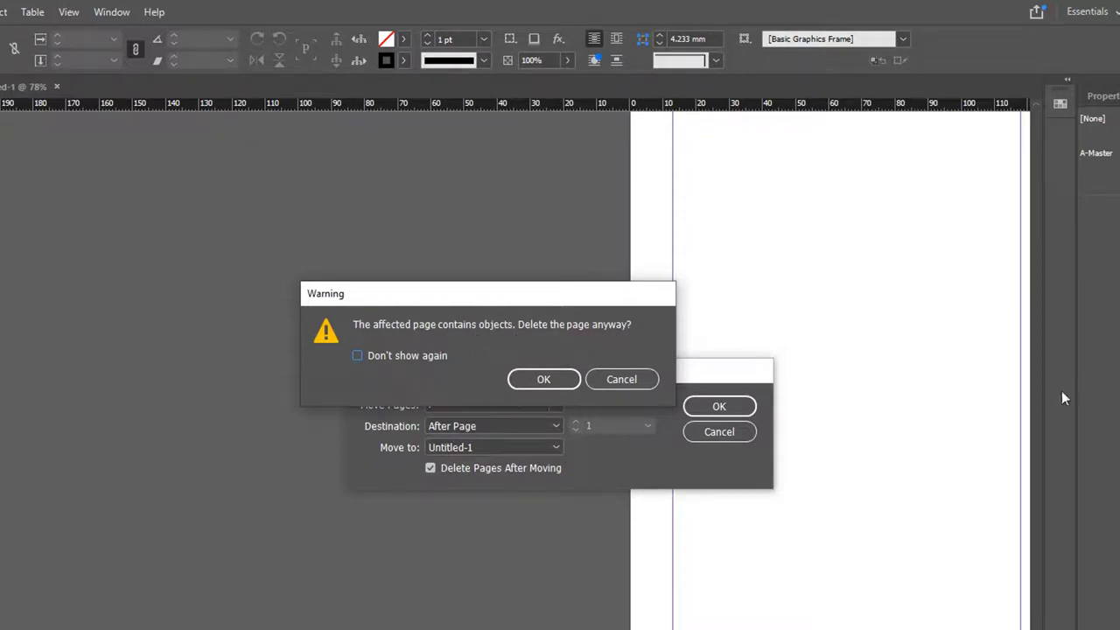
pyautogui.click(544, 379)
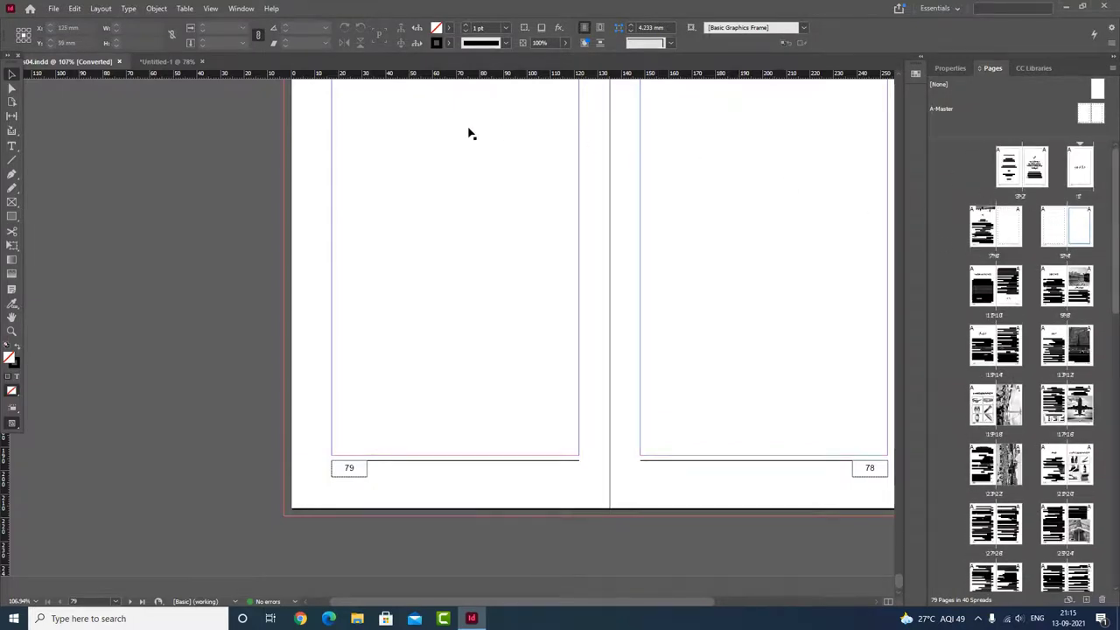
# Open the transferred page 2 in Untitled-1, then close that document without saving its changes.
pyautogui.click(168, 61)
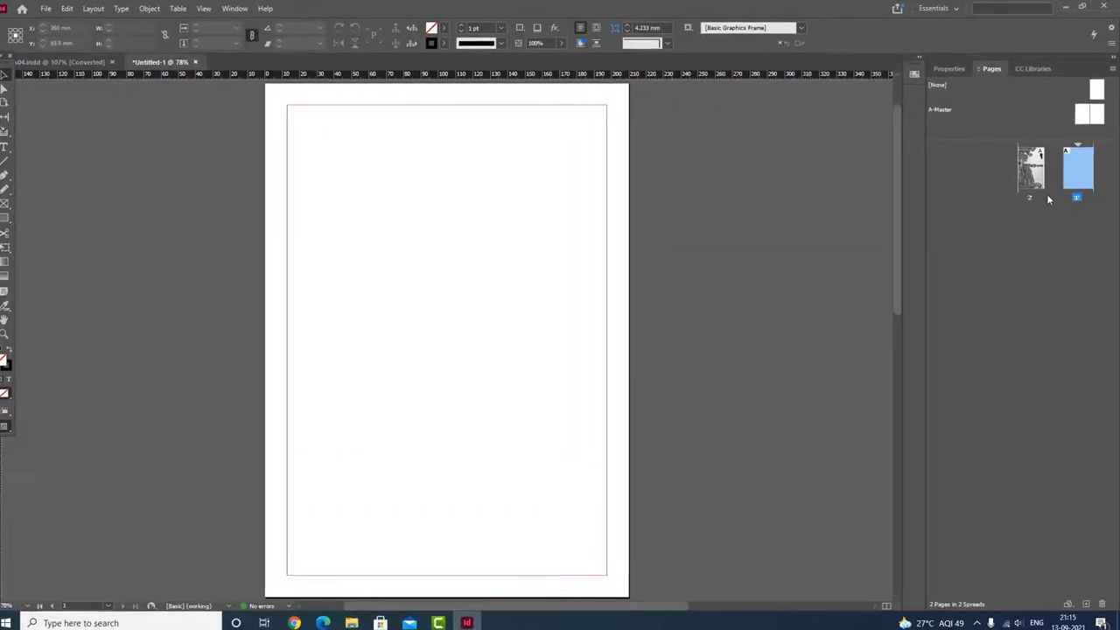
pyautogui.doubleClick(1031, 171)
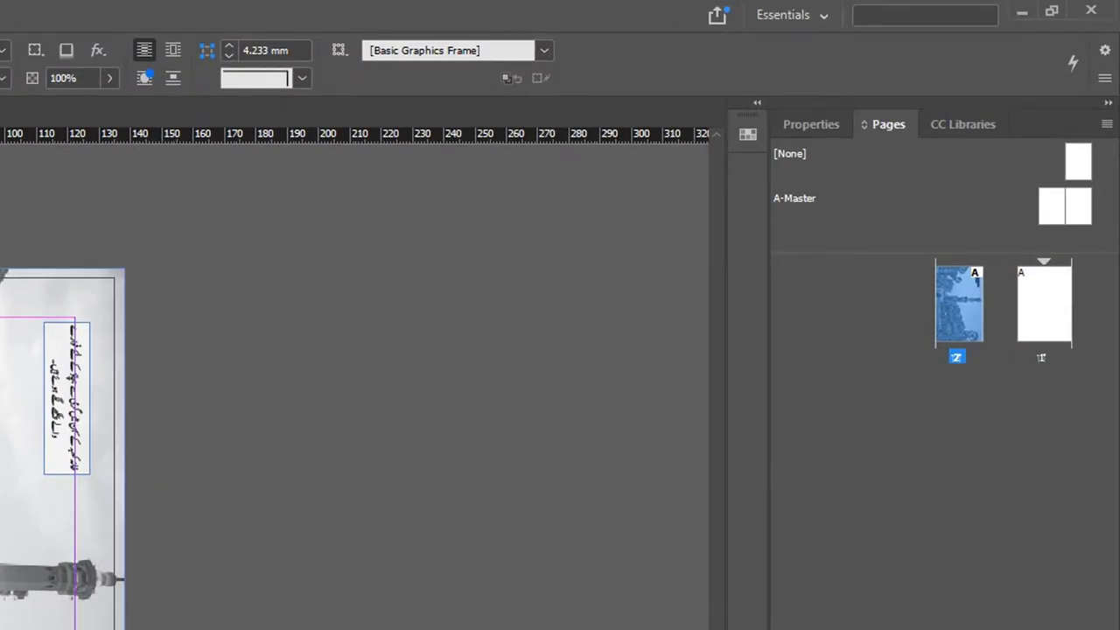
pyautogui.hotkey('ctrl', 'w')
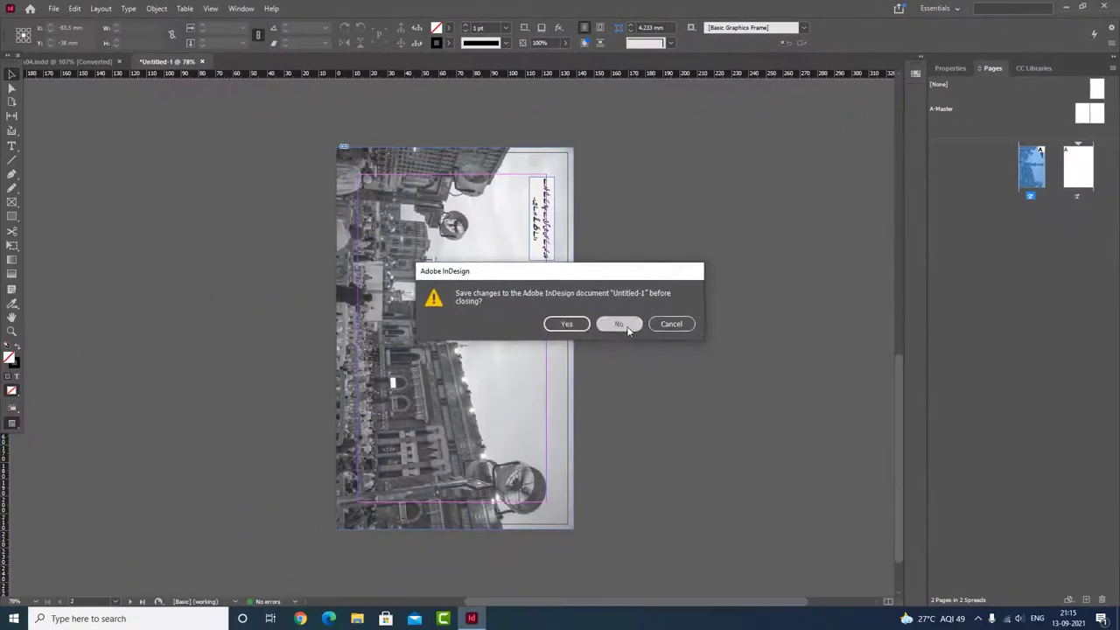
pyautogui.click(622, 326)
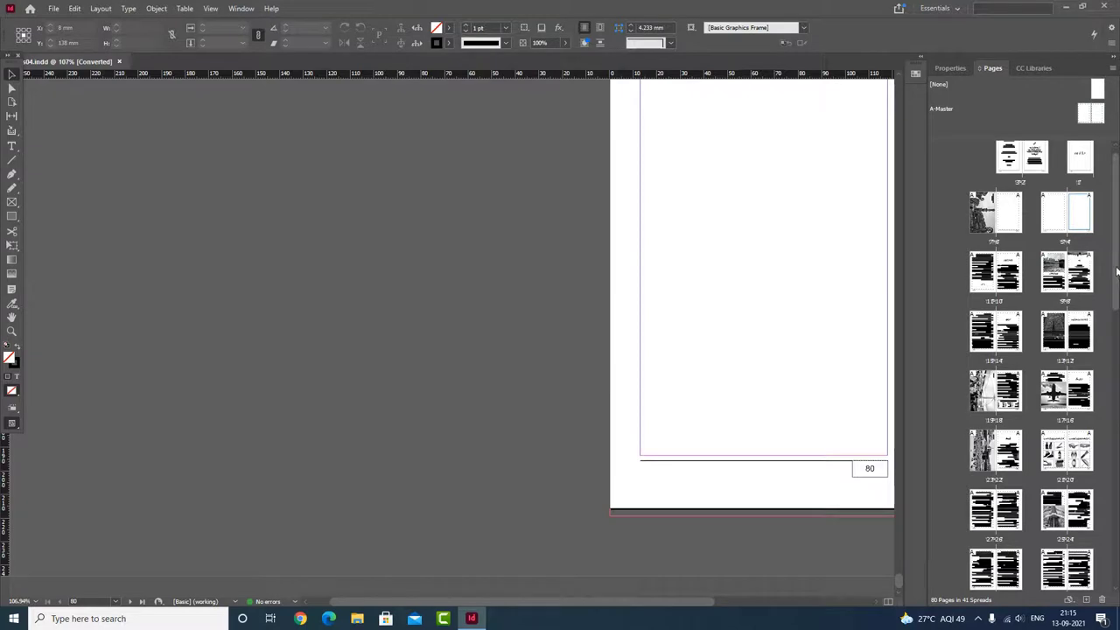
# Assign a Red color label to page 7, the photo page of the book.
pyautogui.scroll(1, 1116, 273)
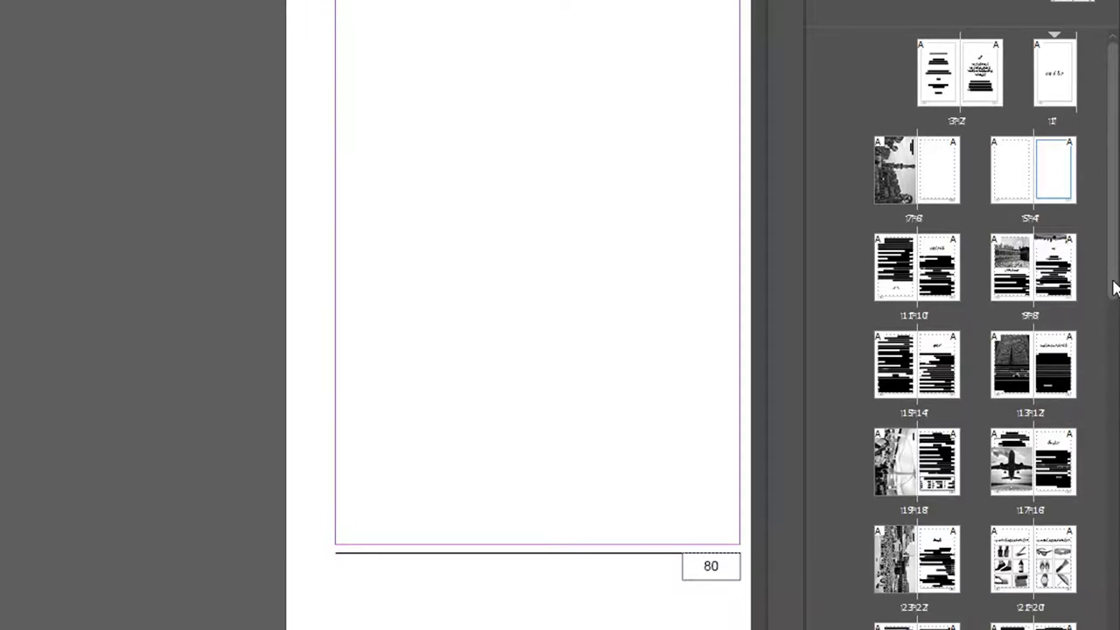
pyautogui.moveTo(1113, 288); pyautogui.dragTo(1115, 337)
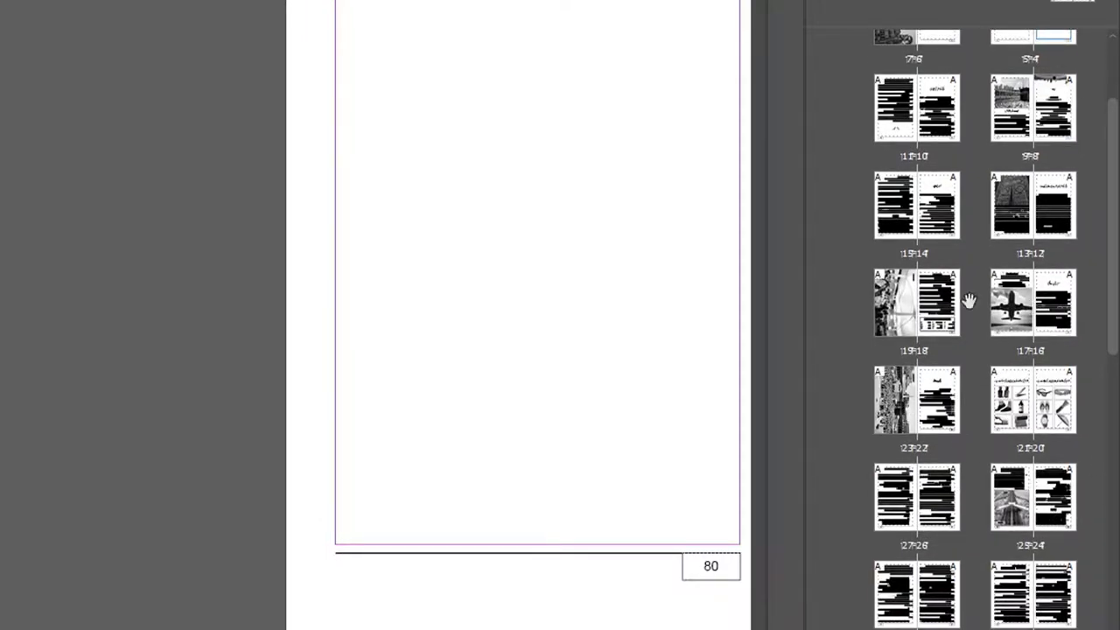
pyautogui.scroll(3, 1113, 288)
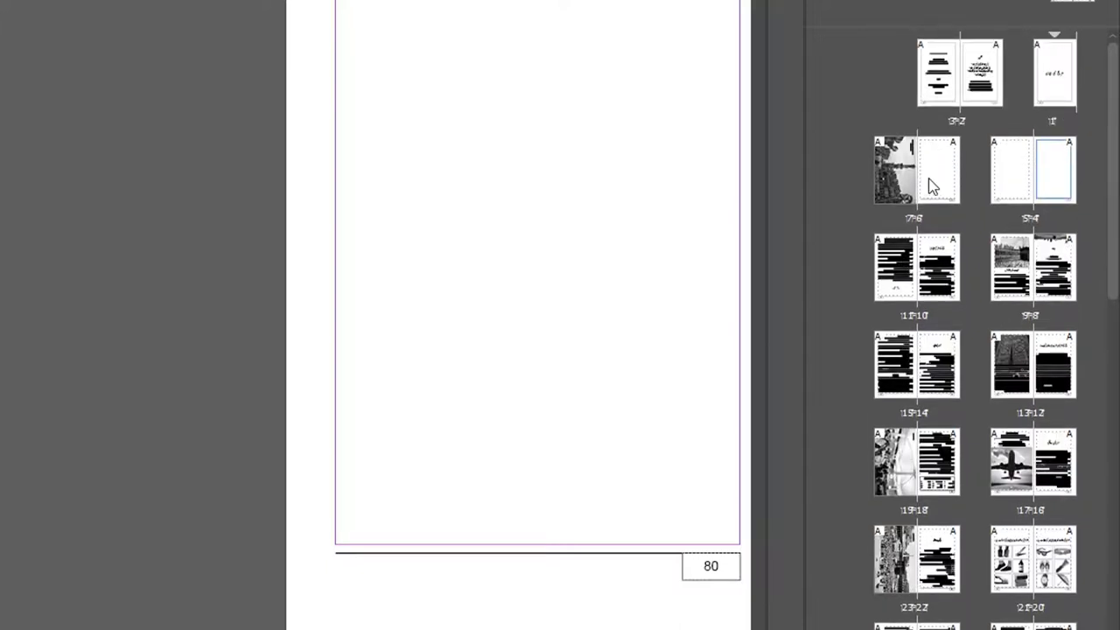
pyautogui.rightClick(894, 164)
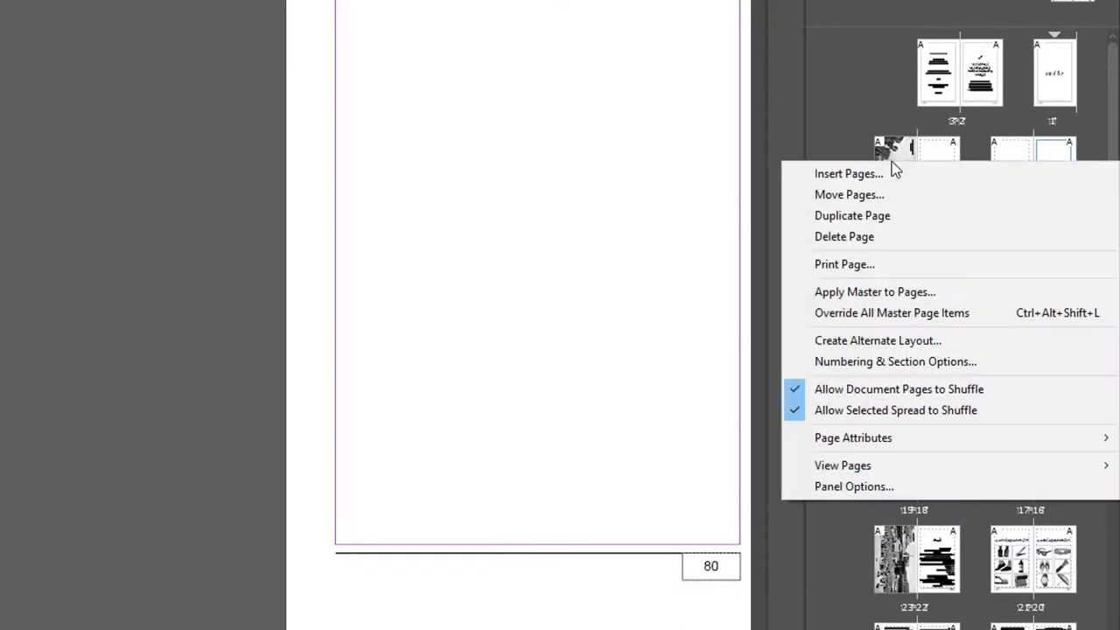
pyautogui.moveTo(884, 439)
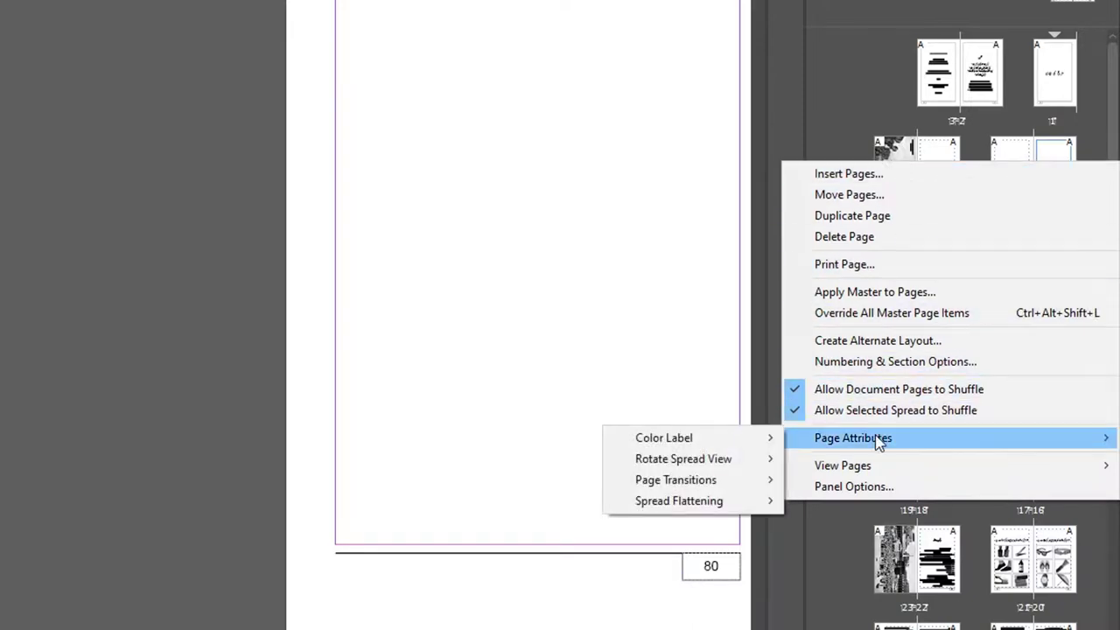
pyautogui.moveTo(717, 439)
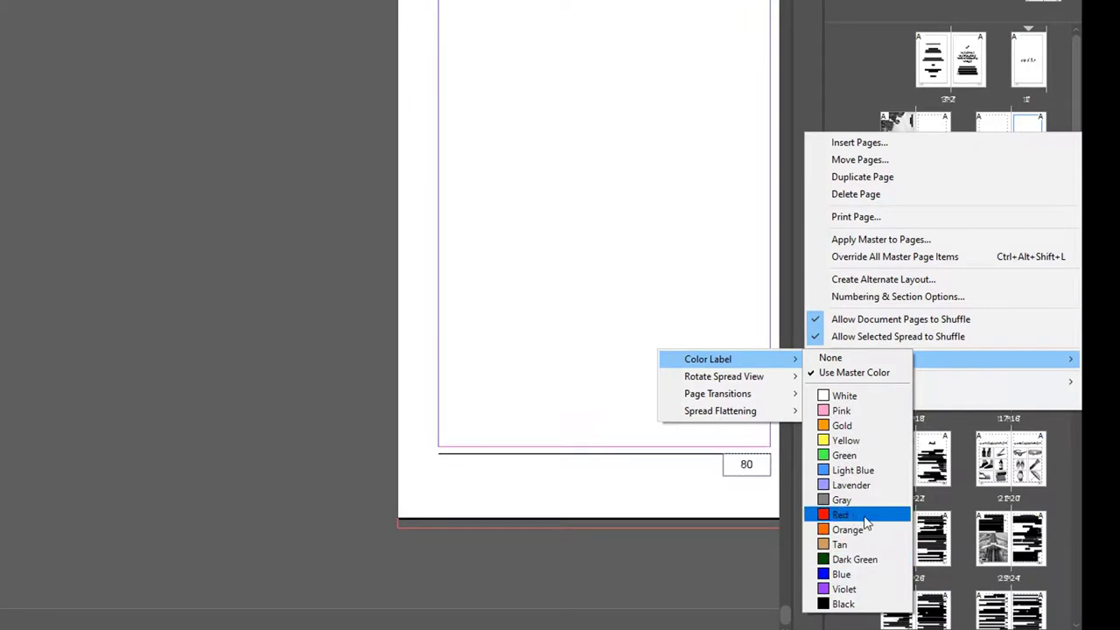
pyautogui.click(861, 520)
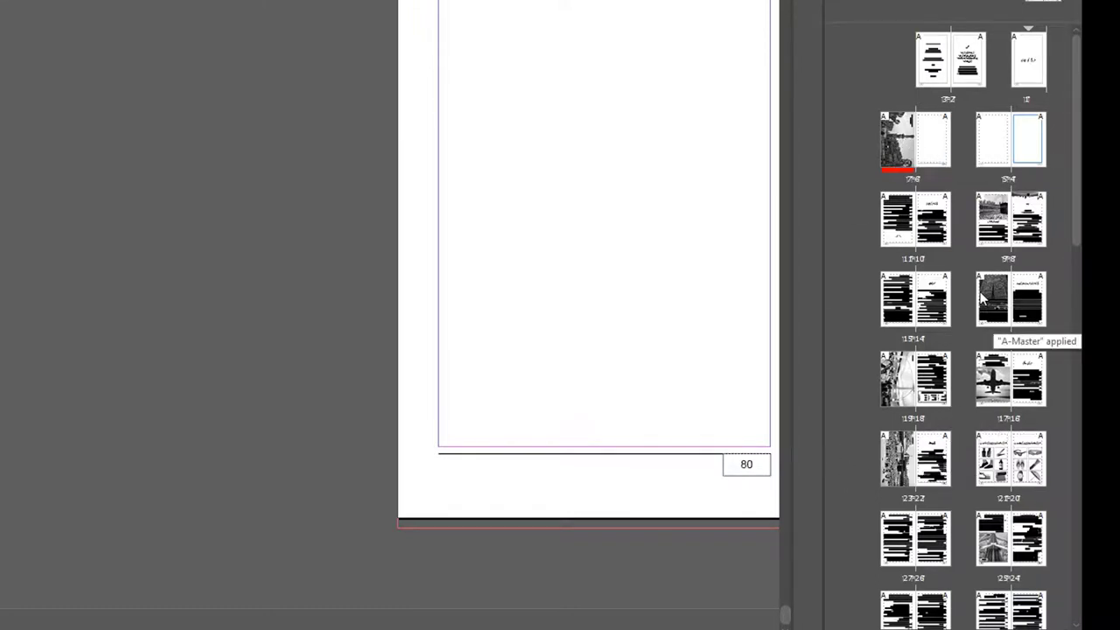
# Assign a Red color label to photo pages 13 and 23 together.
pyautogui.rightClick(897, 467)
pyautogui.click(856, 505)
pyautogui.click(892, 471)
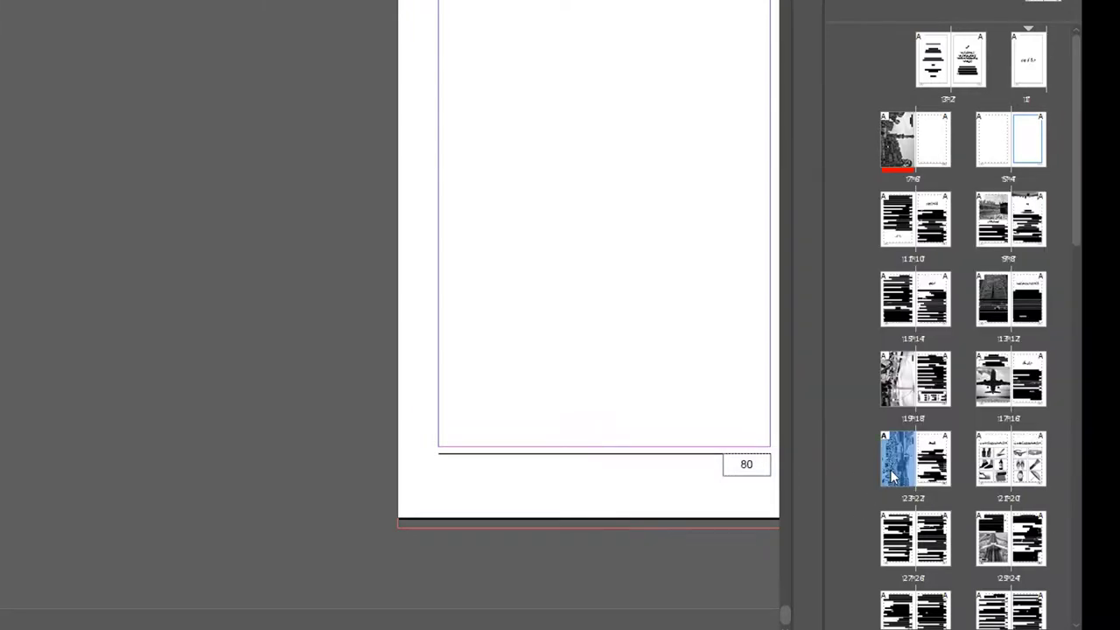
pyautogui.keyDown('ctrl'); pyautogui.click(994, 295); pyautogui.keyUp('ctrl')
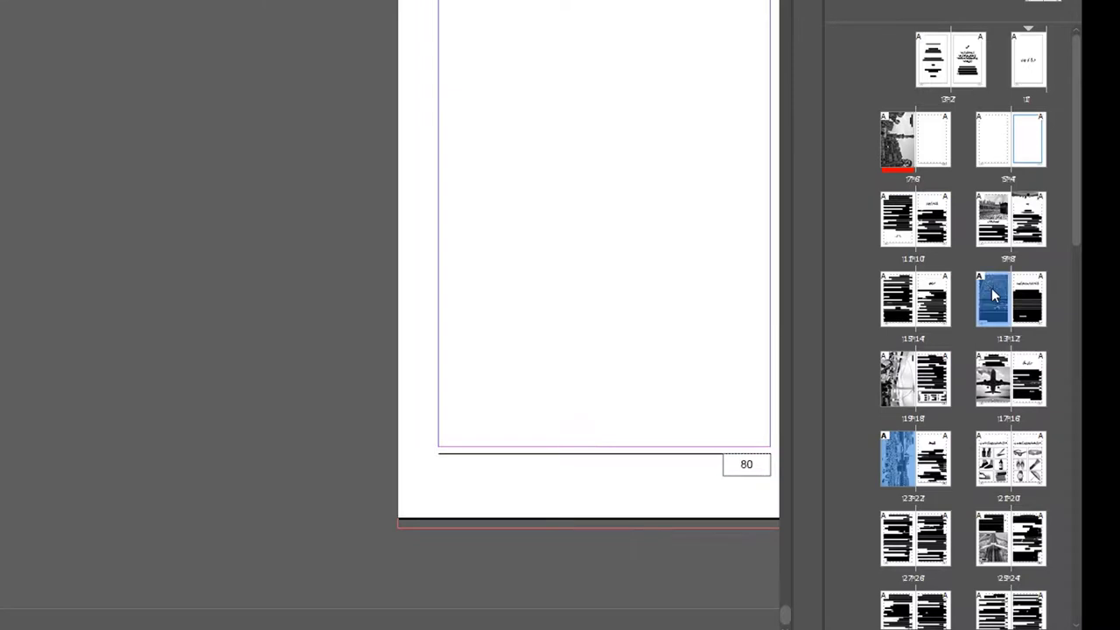
pyautogui.rightClick(992, 299)
pyautogui.moveTo(915, 519)
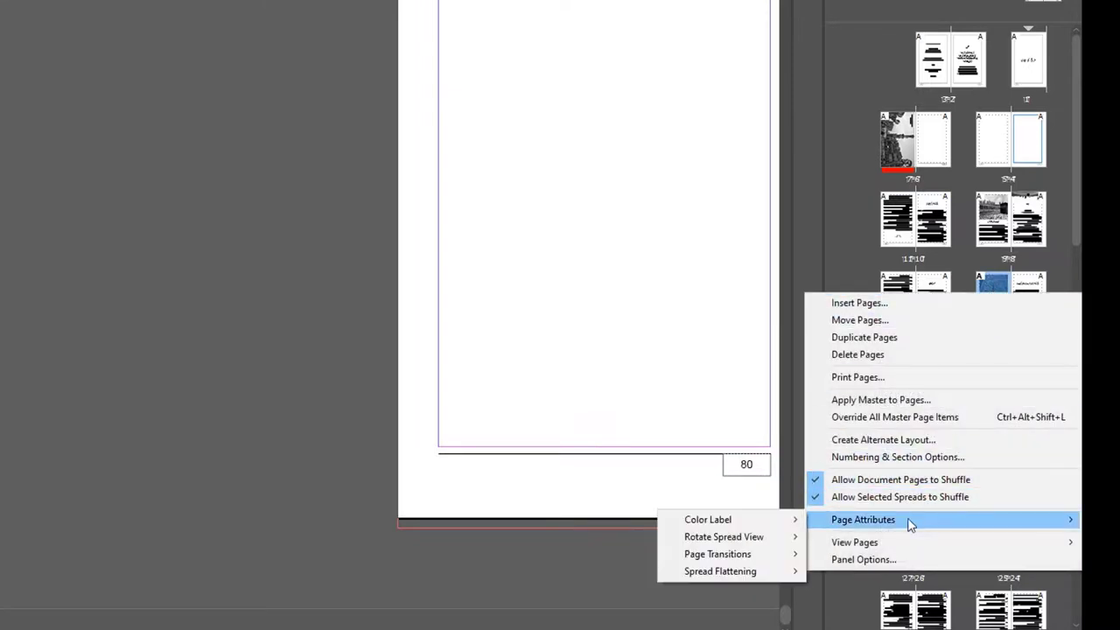
pyautogui.moveTo(776, 524)
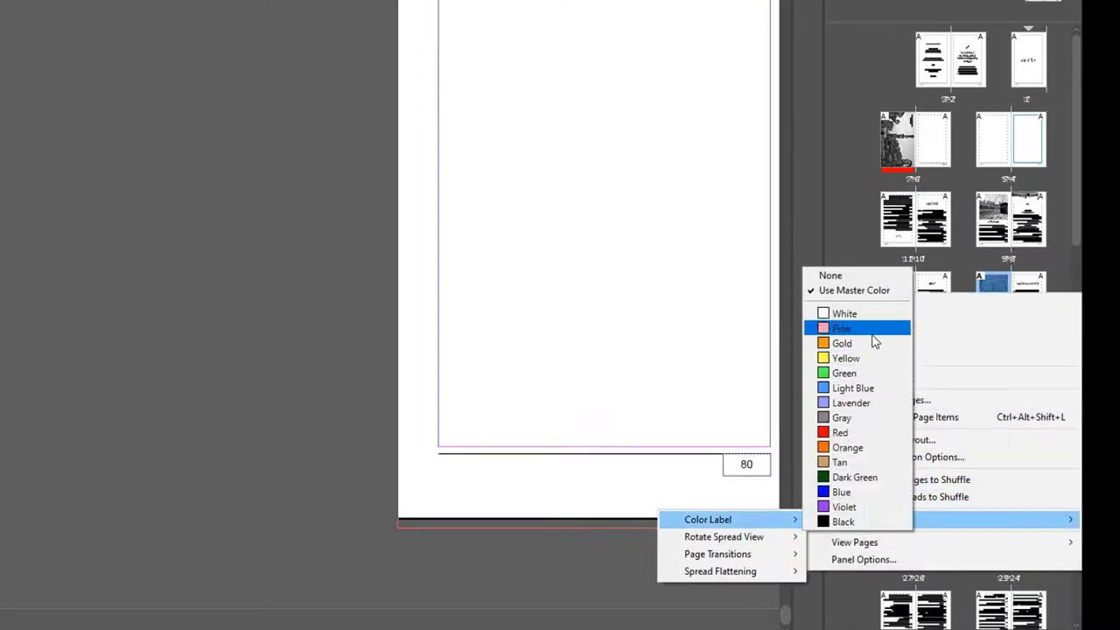
pyautogui.click(836, 432)
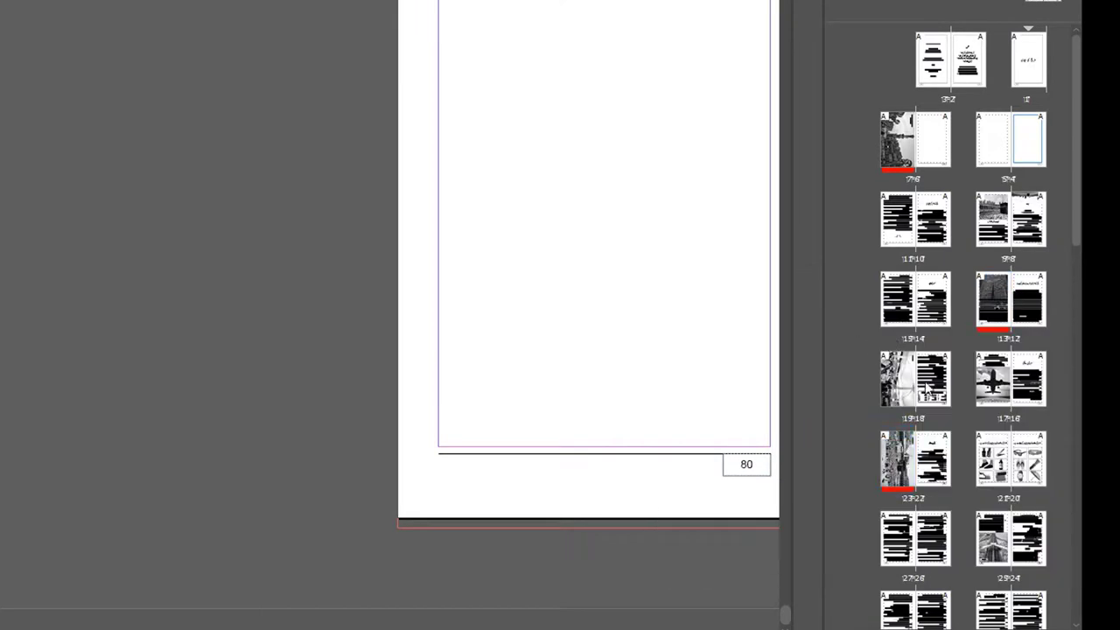
# Assign a Yellow color label to page 36 and clear the page selection.
pyautogui.scroll(-2, 1015, 332)
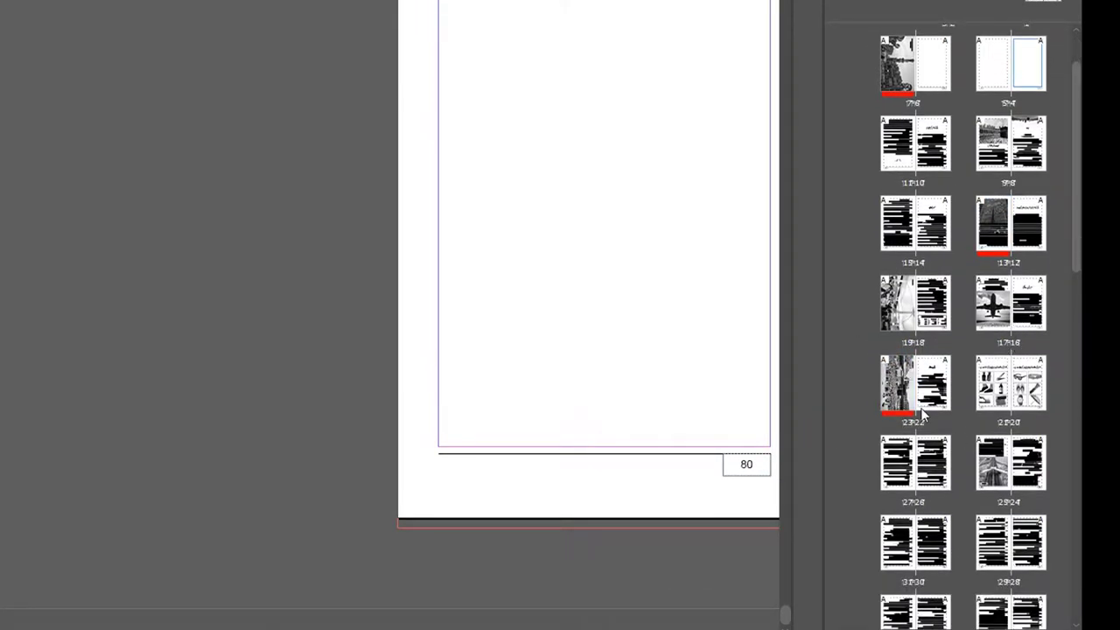
pyautogui.scroll(-2, 996, 376)
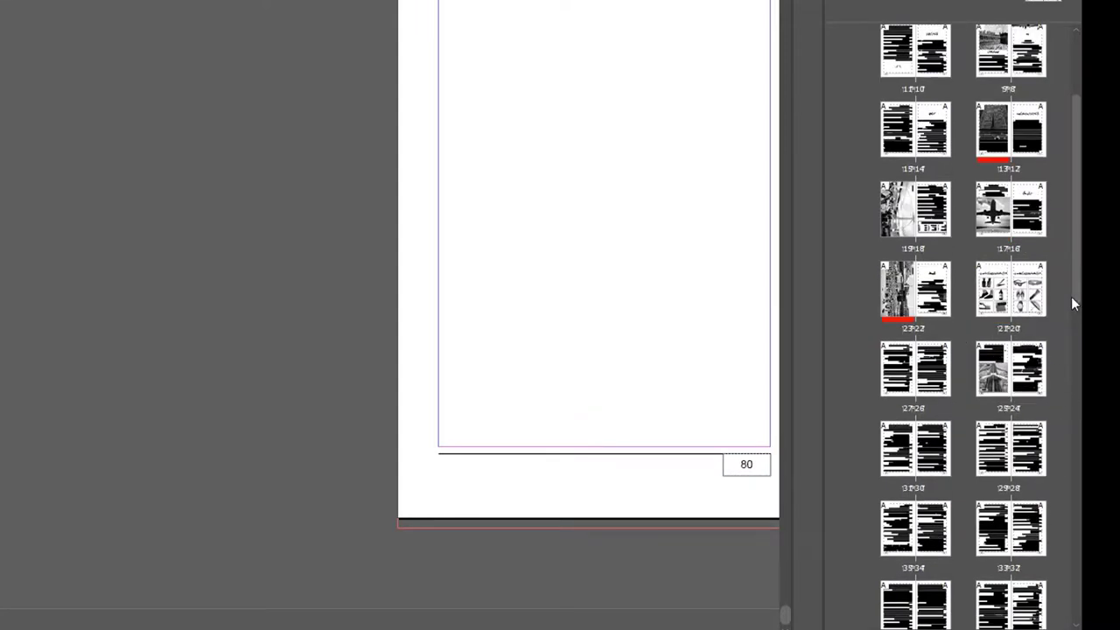
pyautogui.scroll(-2, 1075, 296)
pyautogui.scroll(-3, 1074, 294)
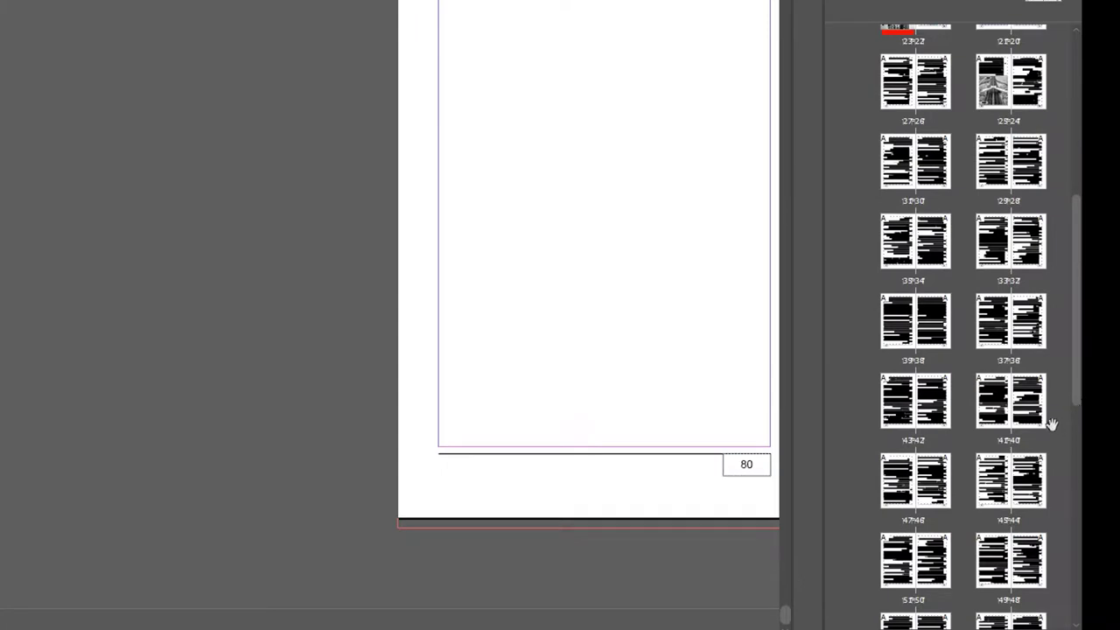
pyautogui.click(1028, 317)
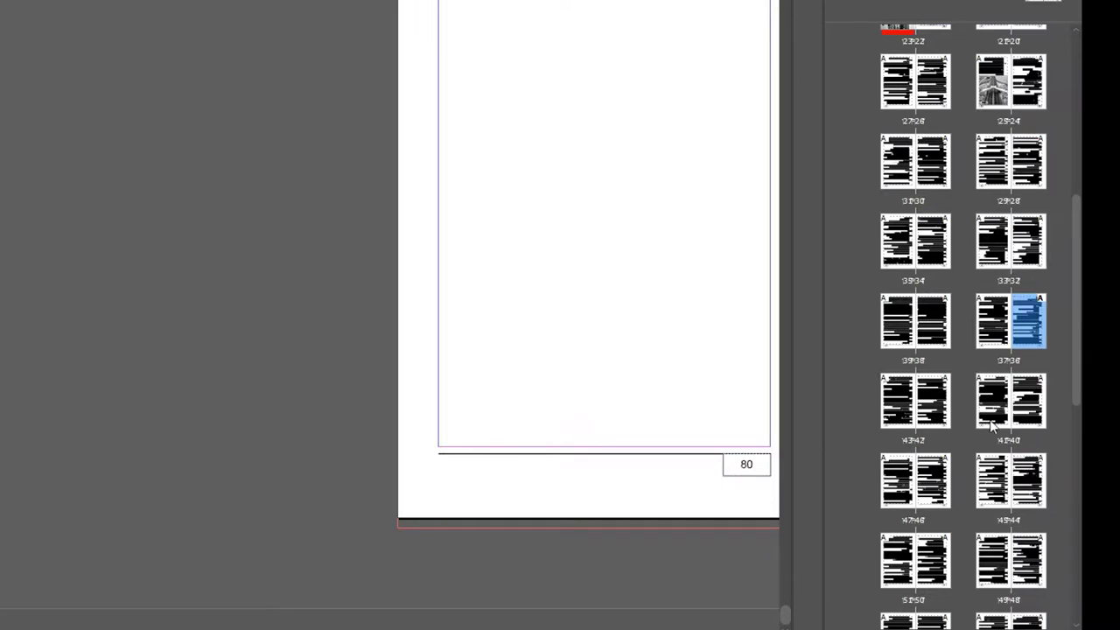
pyautogui.rightClick(1025, 324)
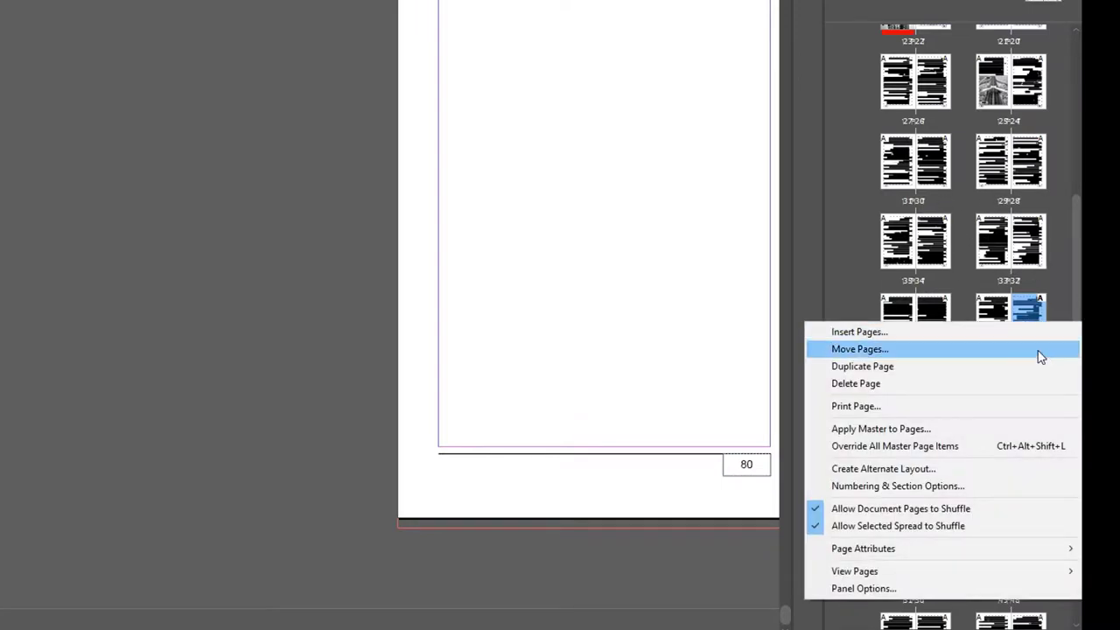
pyautogui.moveTo(910, 549)
pyautogui.moveTo(762, 550)
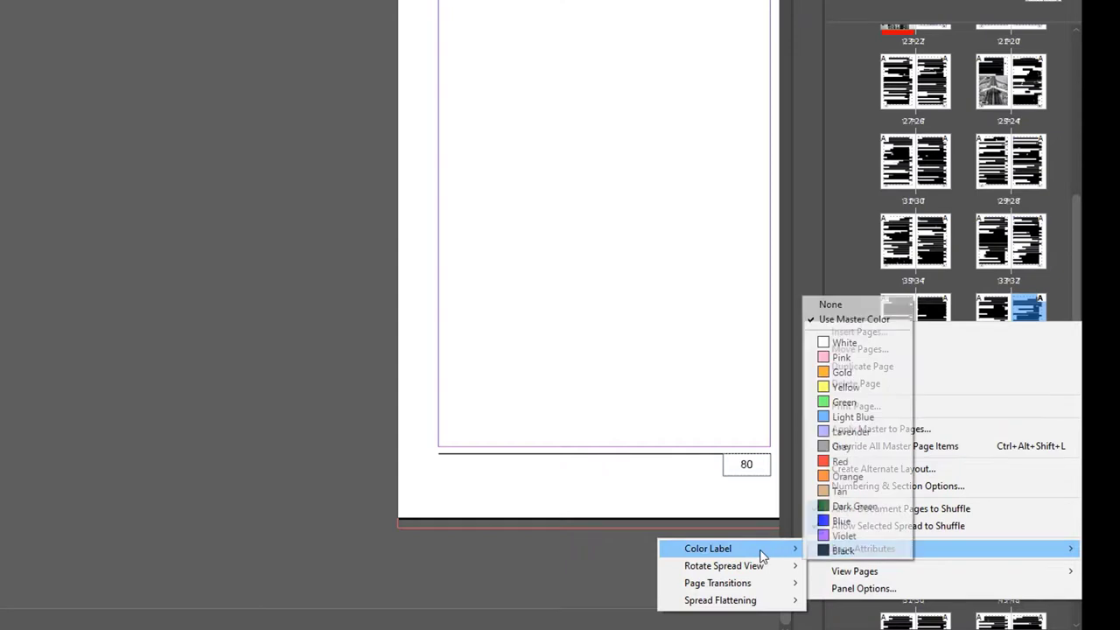
pyautogui.click(845, 387)
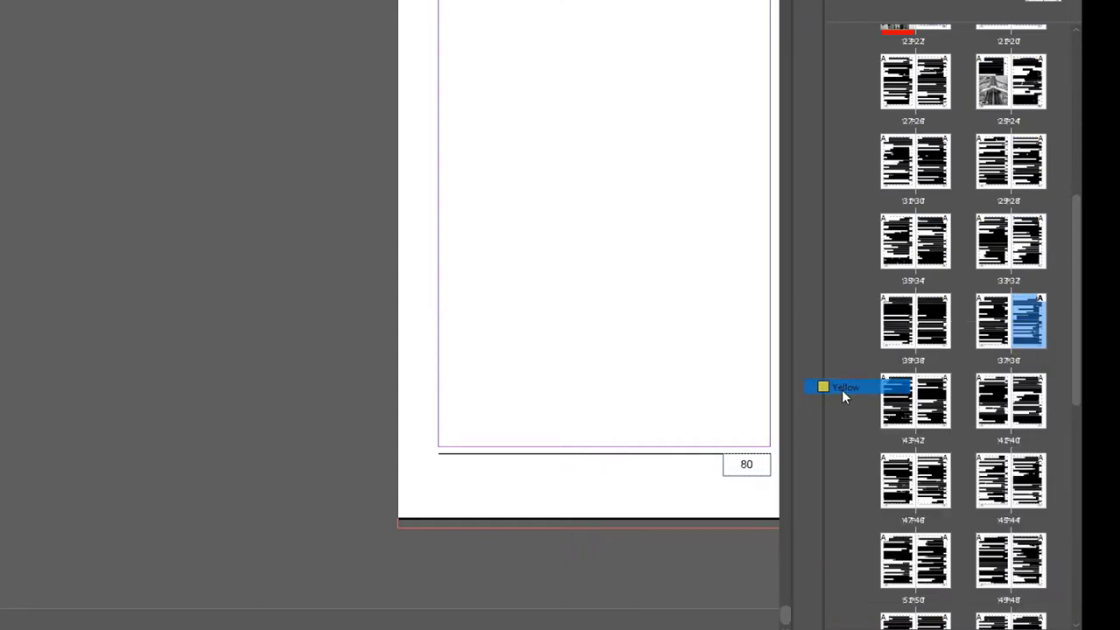
pyautogui.click(858, 356)
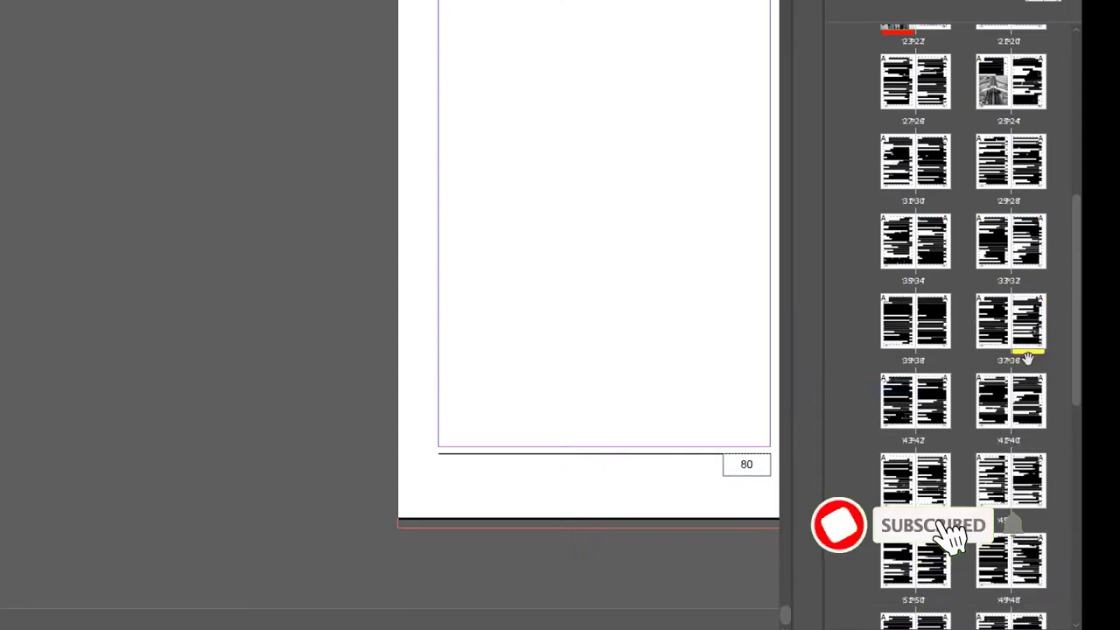
# Assign a Light Blue color label to page 31 and return to the start of the page list.
pyautogui.scroll(1, 892, 62)
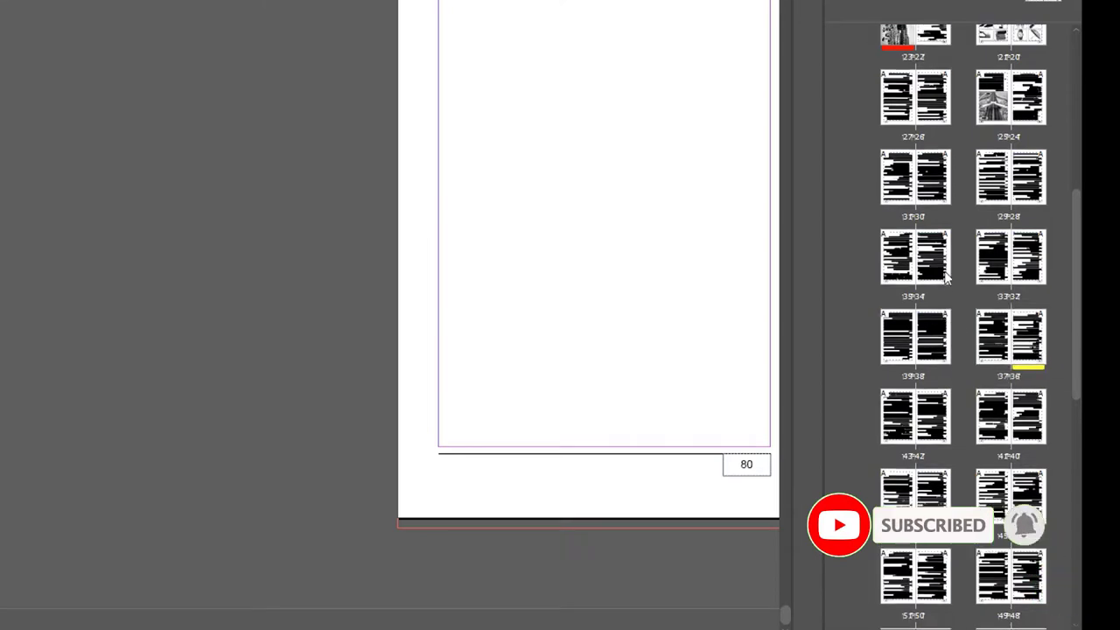
pyautogui.scroll(3, 893, 66)
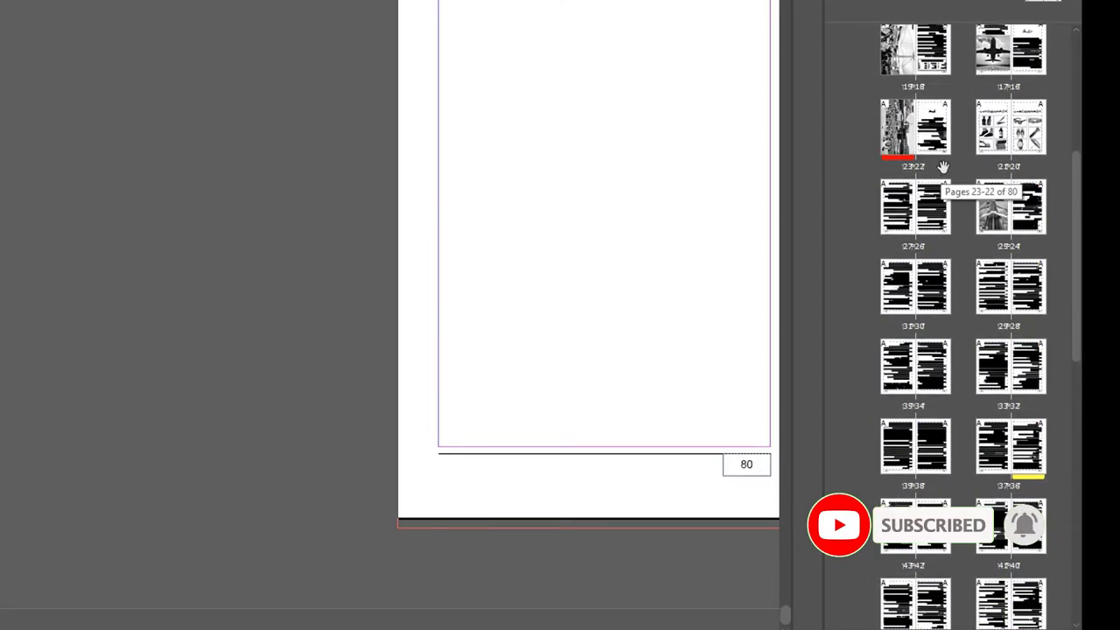
pyautogui.rightClick(920, 297)
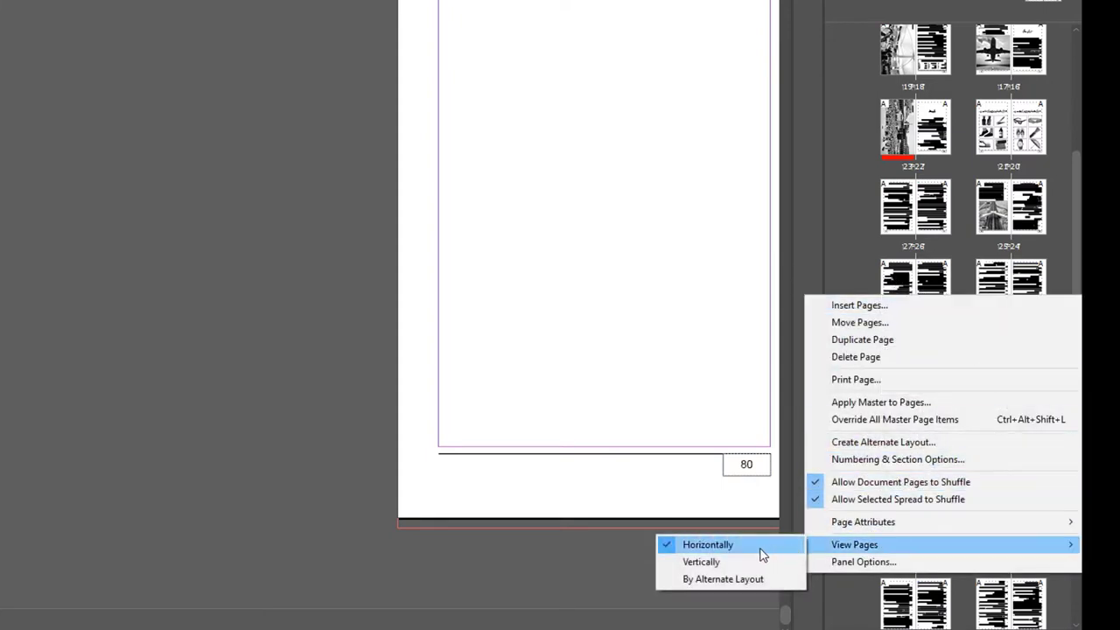
pyautogui.moveTo(875, 525)
pyautogui.moveTo(770, 522)
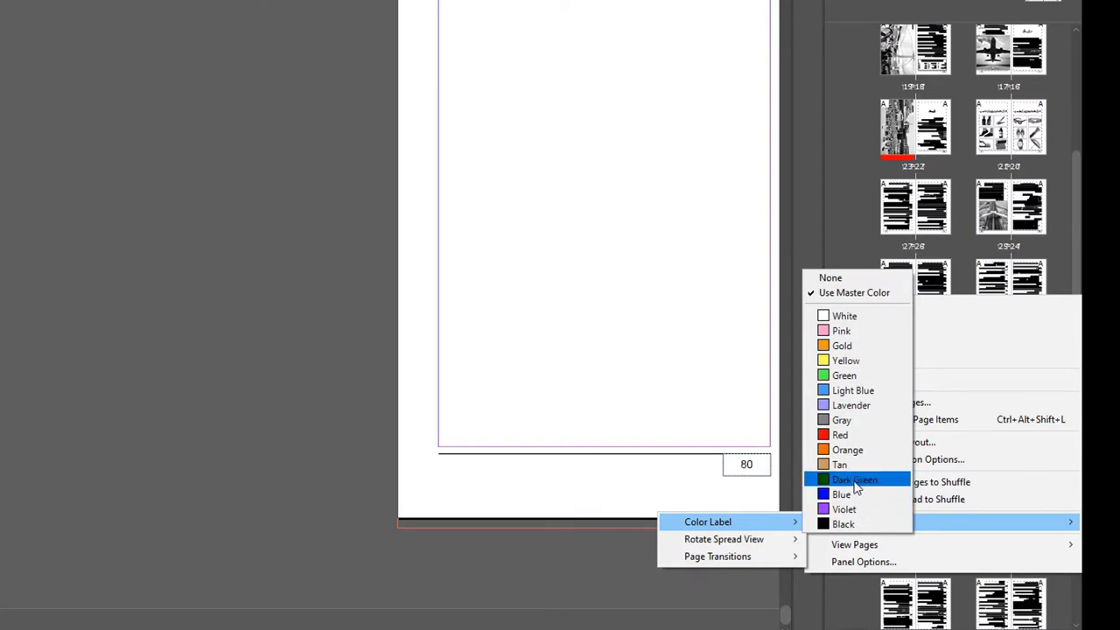
pyautogui.click(844, 390)
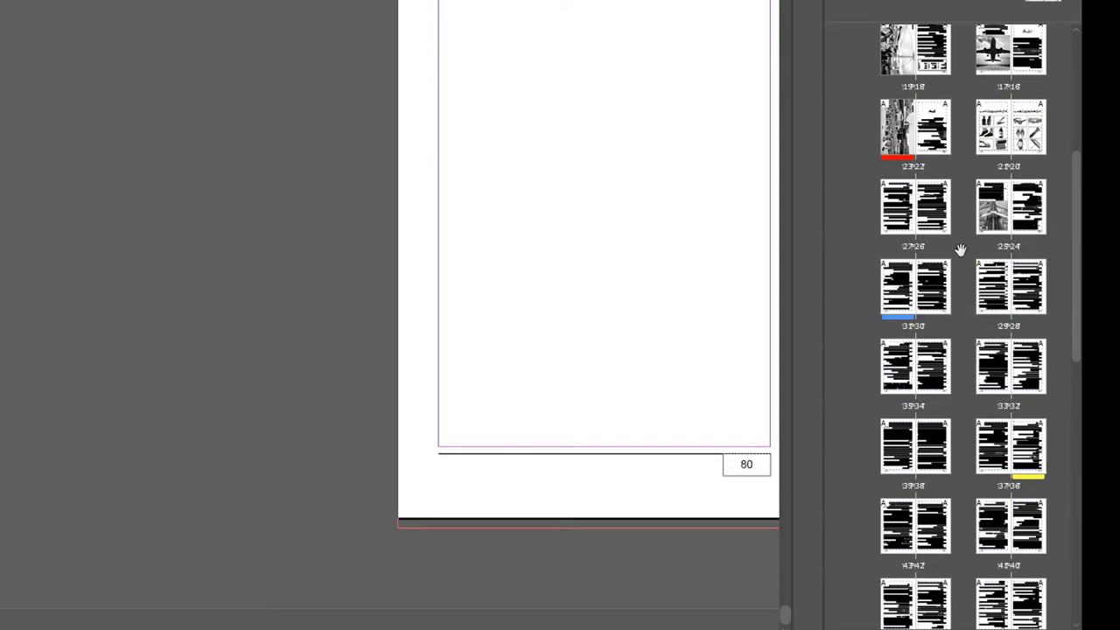
pyautogui.moveTo(1076, 339); pyautogui.dragTo(1076, 175)
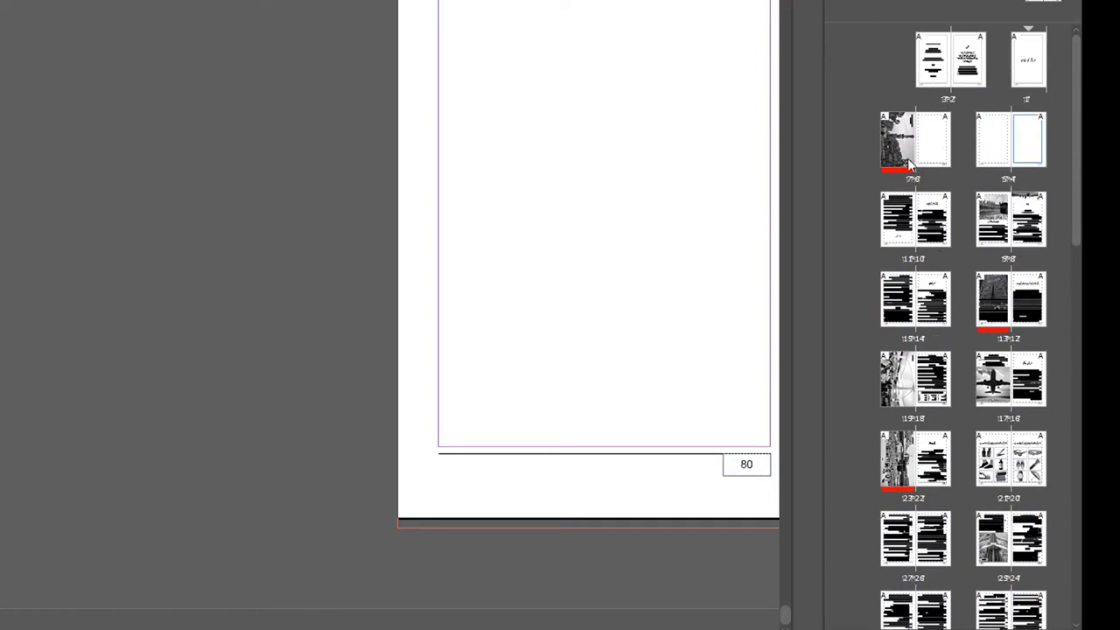